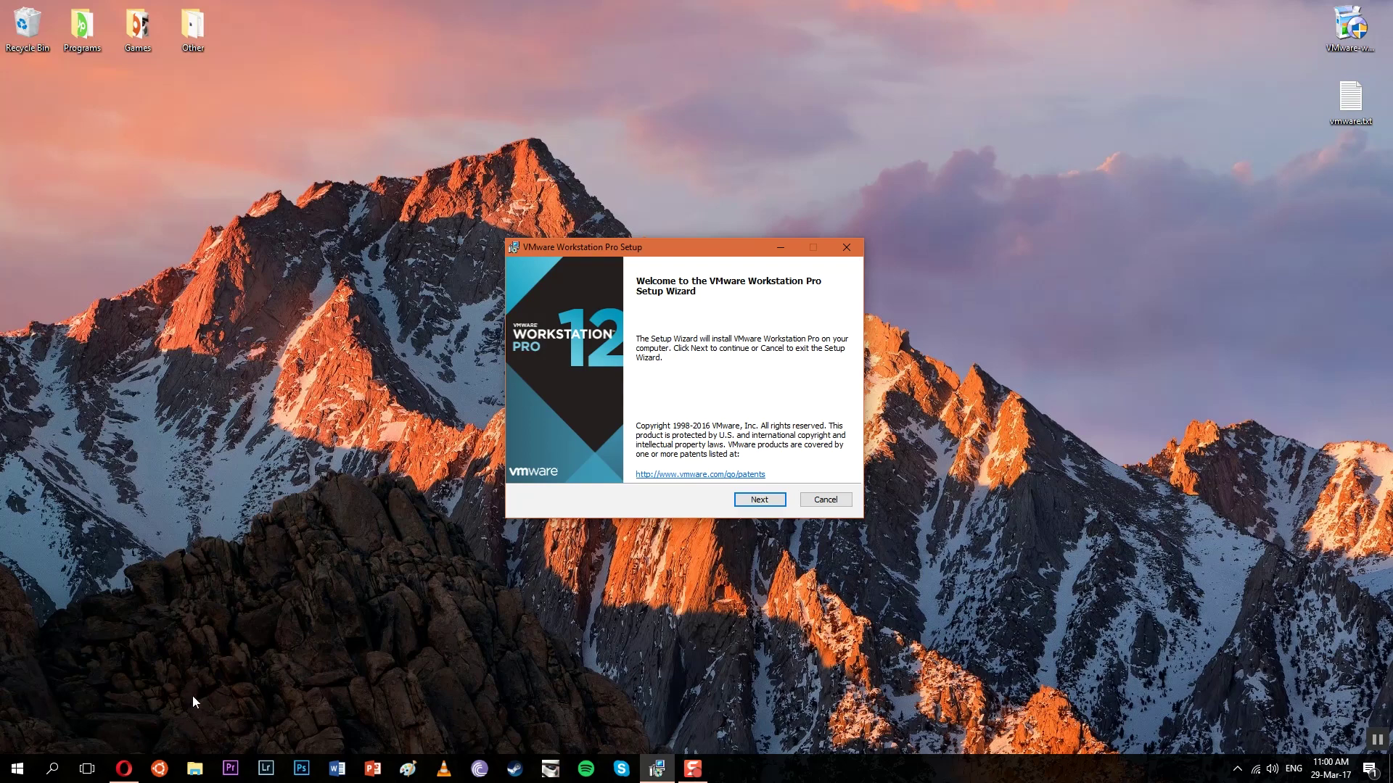
Step: Review the Kali Linux image downloads page and the Metasploitable project page in the Opera browser, and return to the setup wizard
click(123, 769)
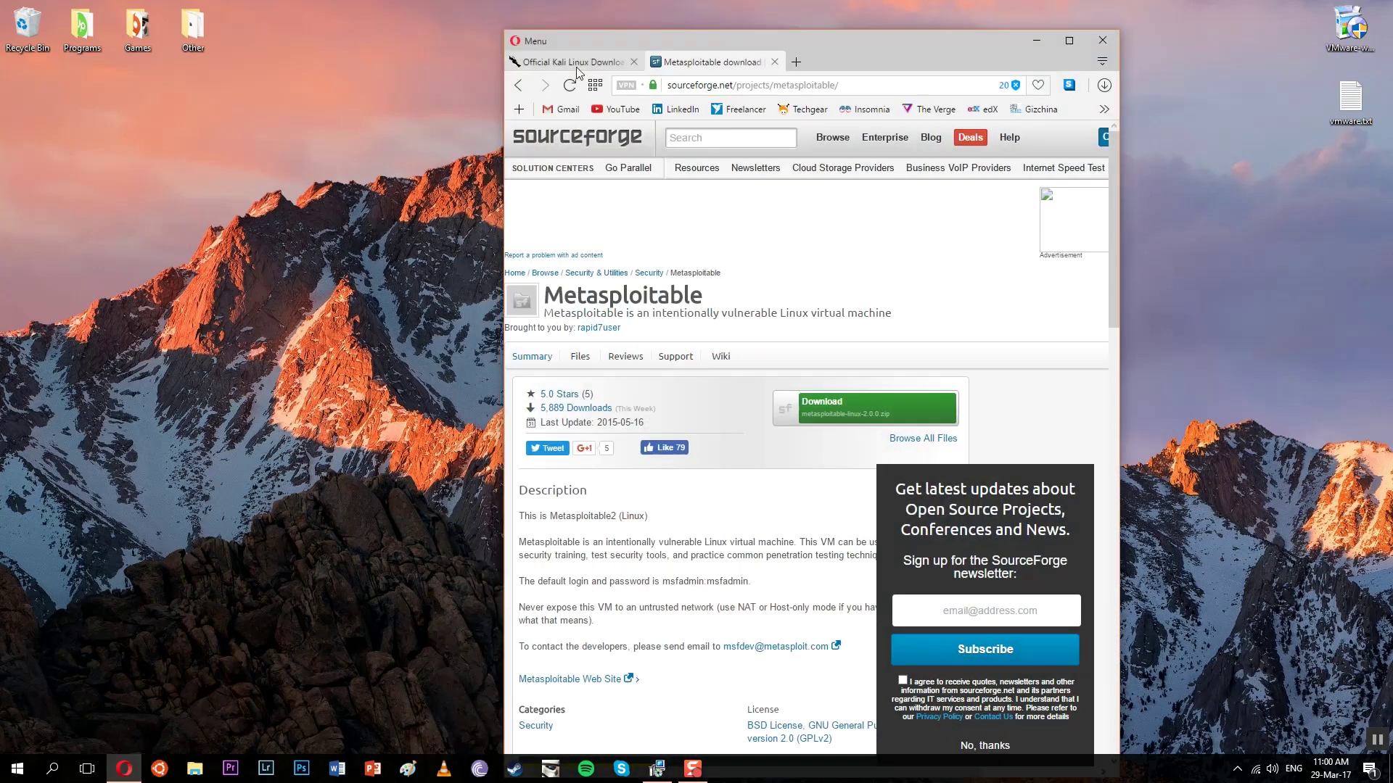
click(573, 62)
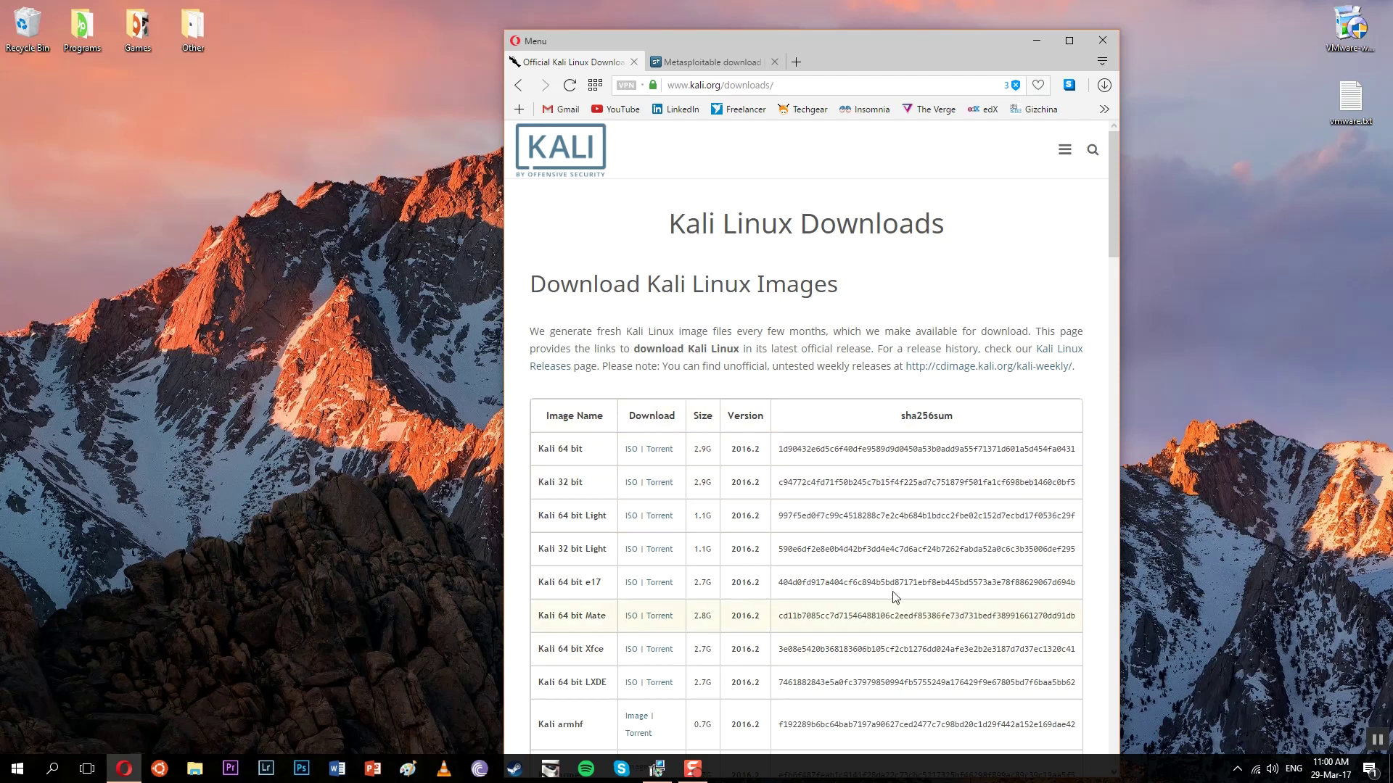
scroll(896, 499, down, 2)
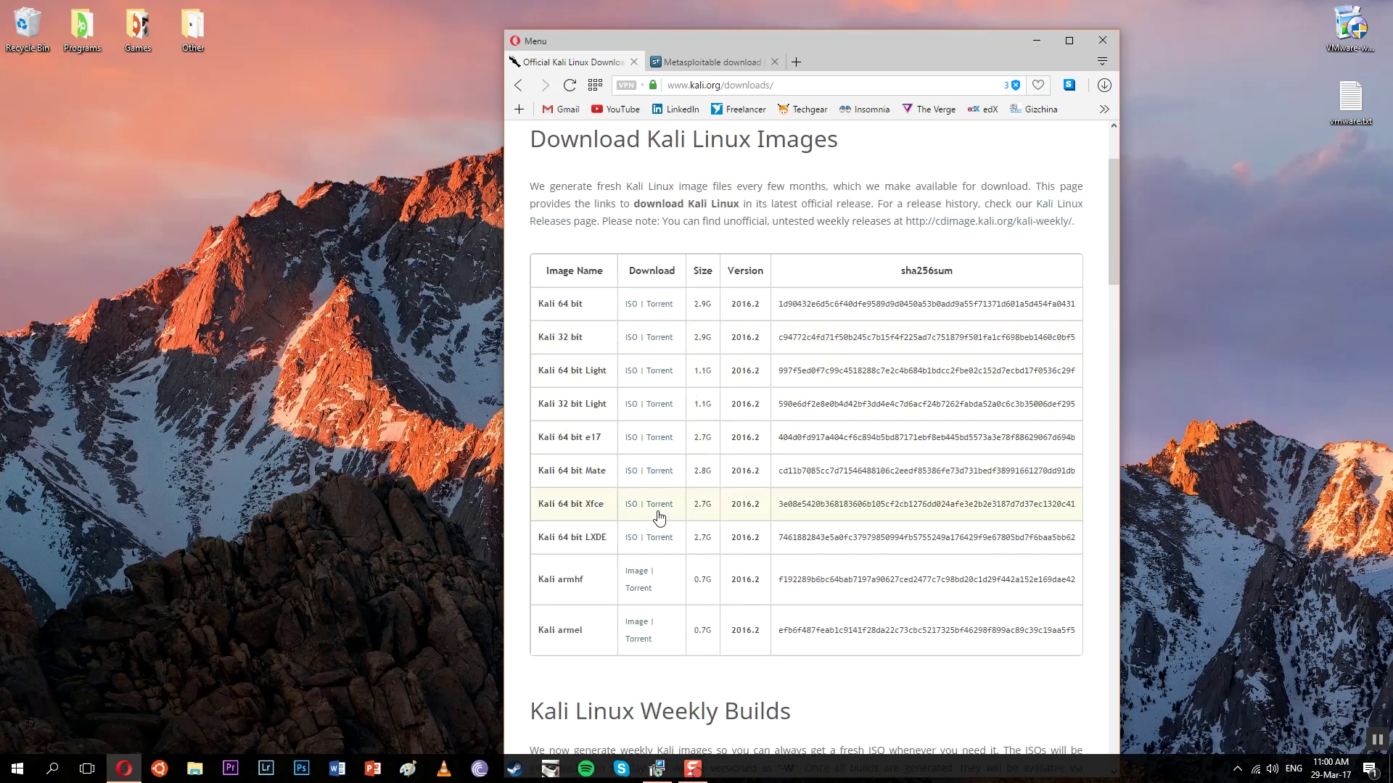
scroll(808, 502, up, 2)
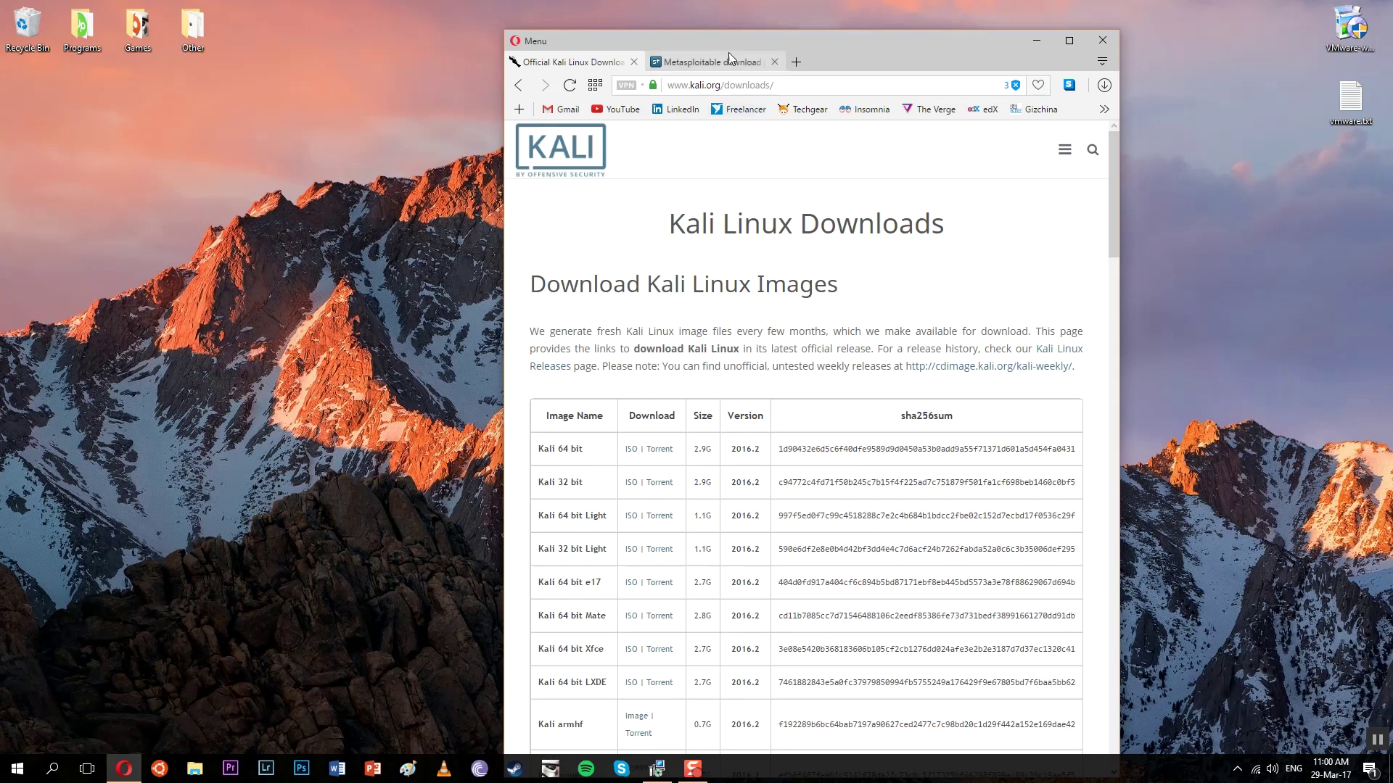
click(730, 59)
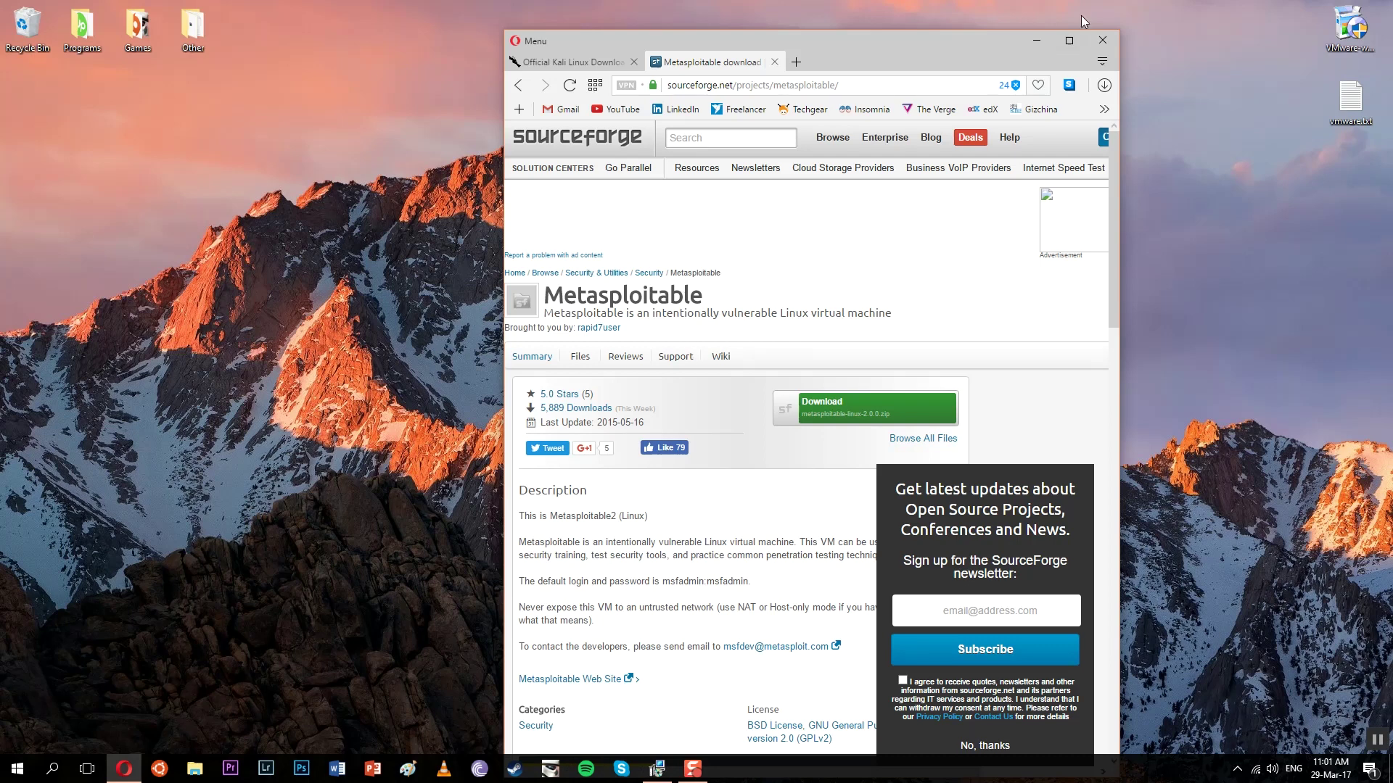
click(1033, 42)
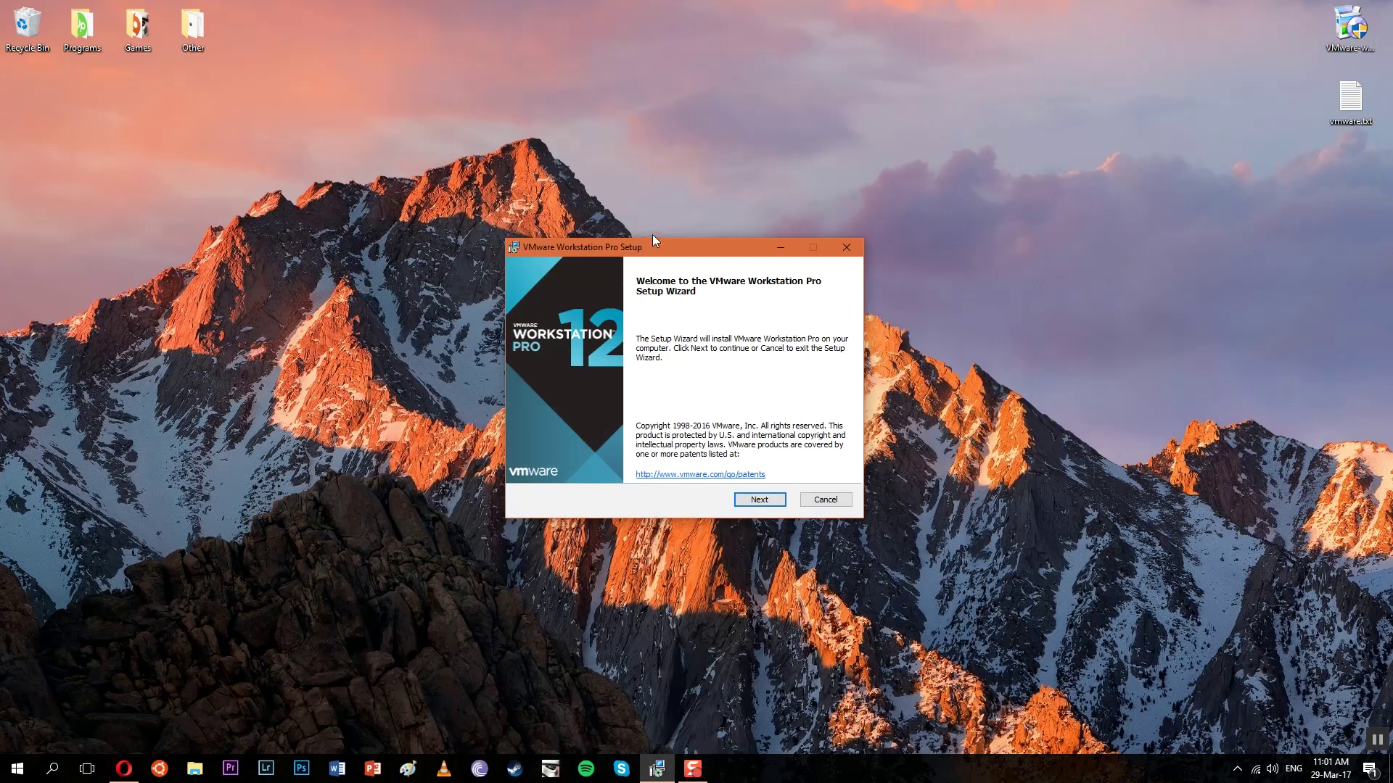
Step: Accept the license agreement in the setup wizard and select the Enhanced Keyboard Driver feature, keeping the default install folder
drag(652, 246, 653, 215)
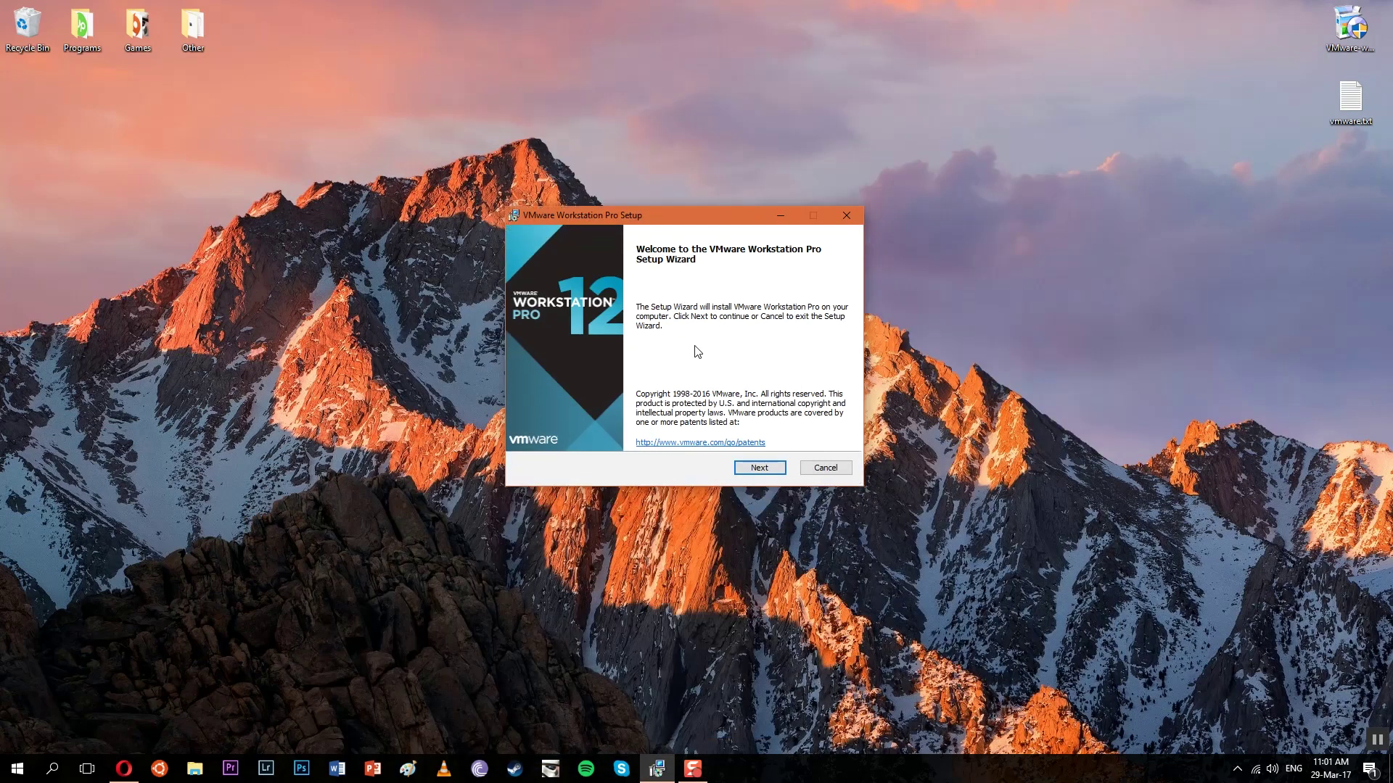
click(756, 471)
click(616, 436)
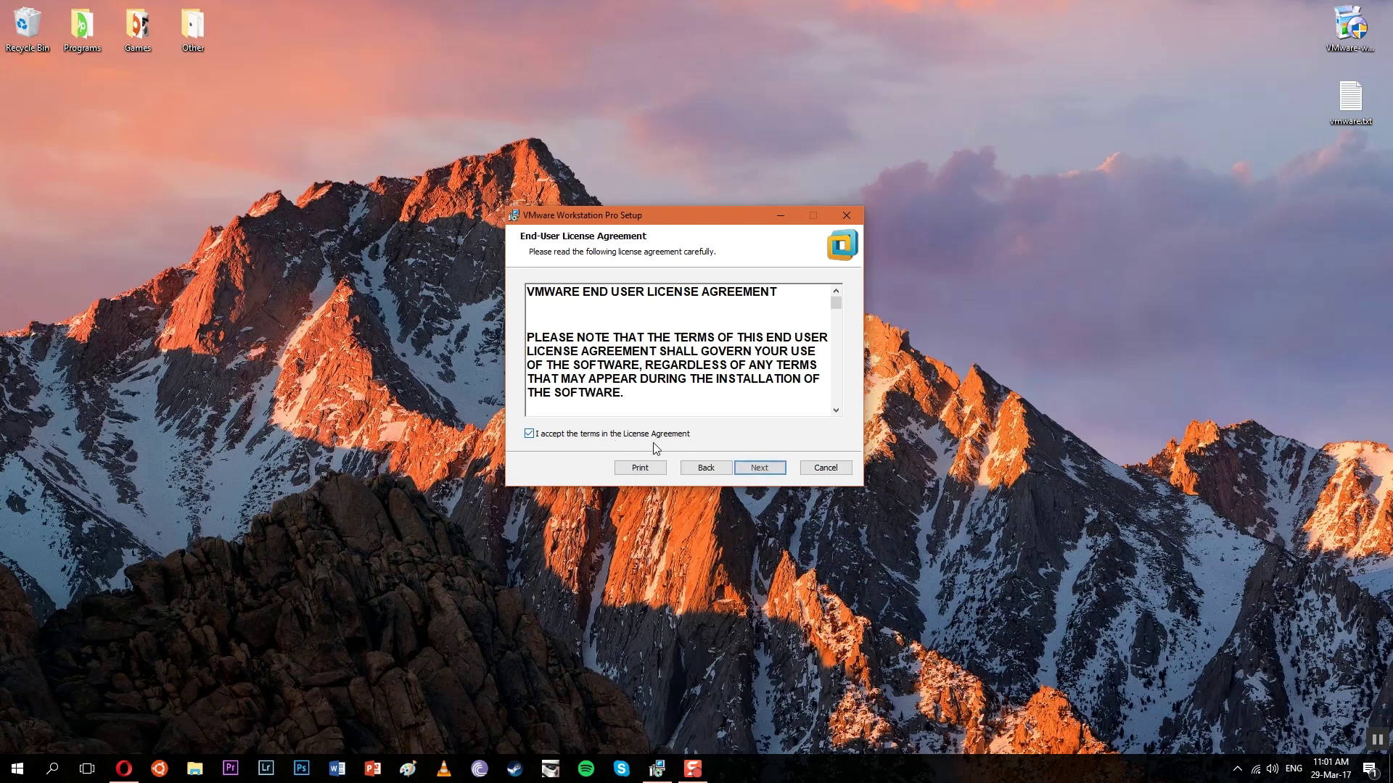
click(759, 470)
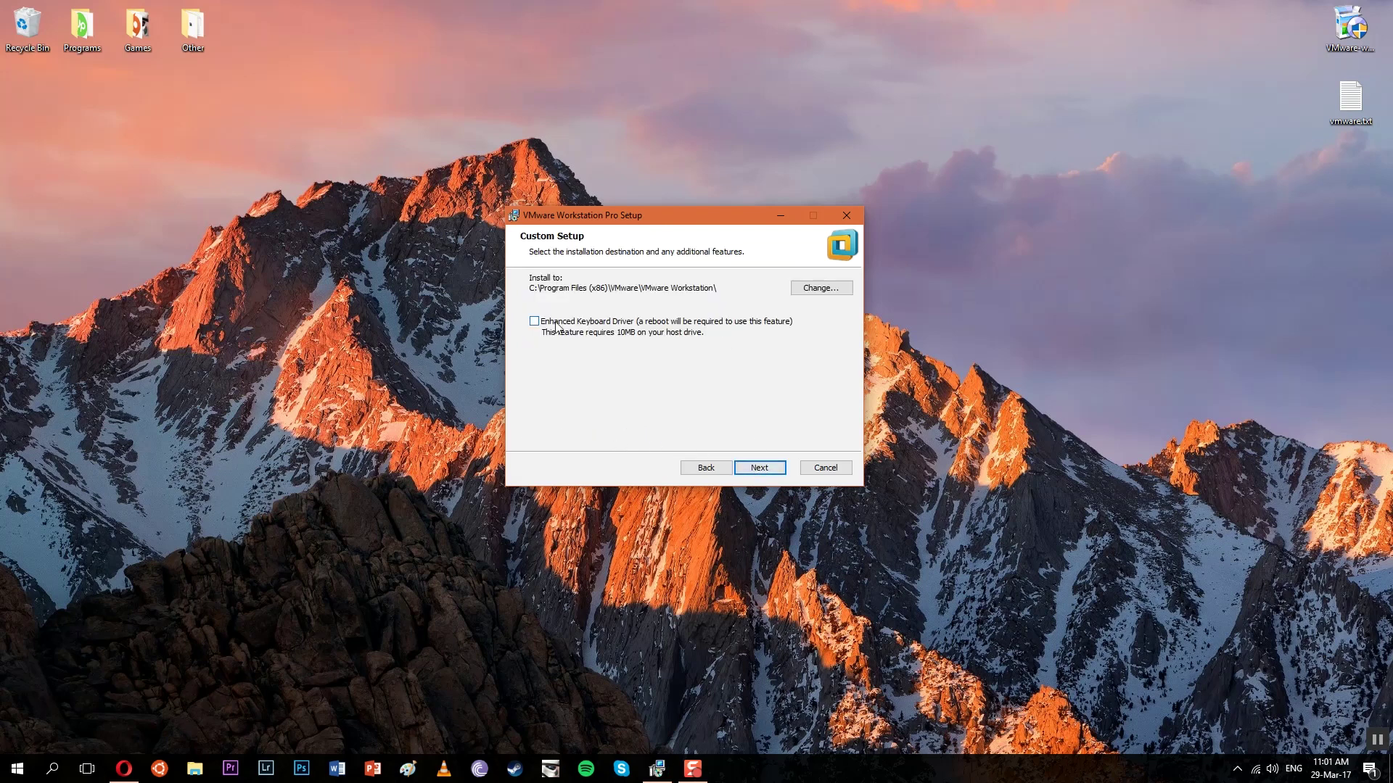
click(673, 325)
click(763, 466)
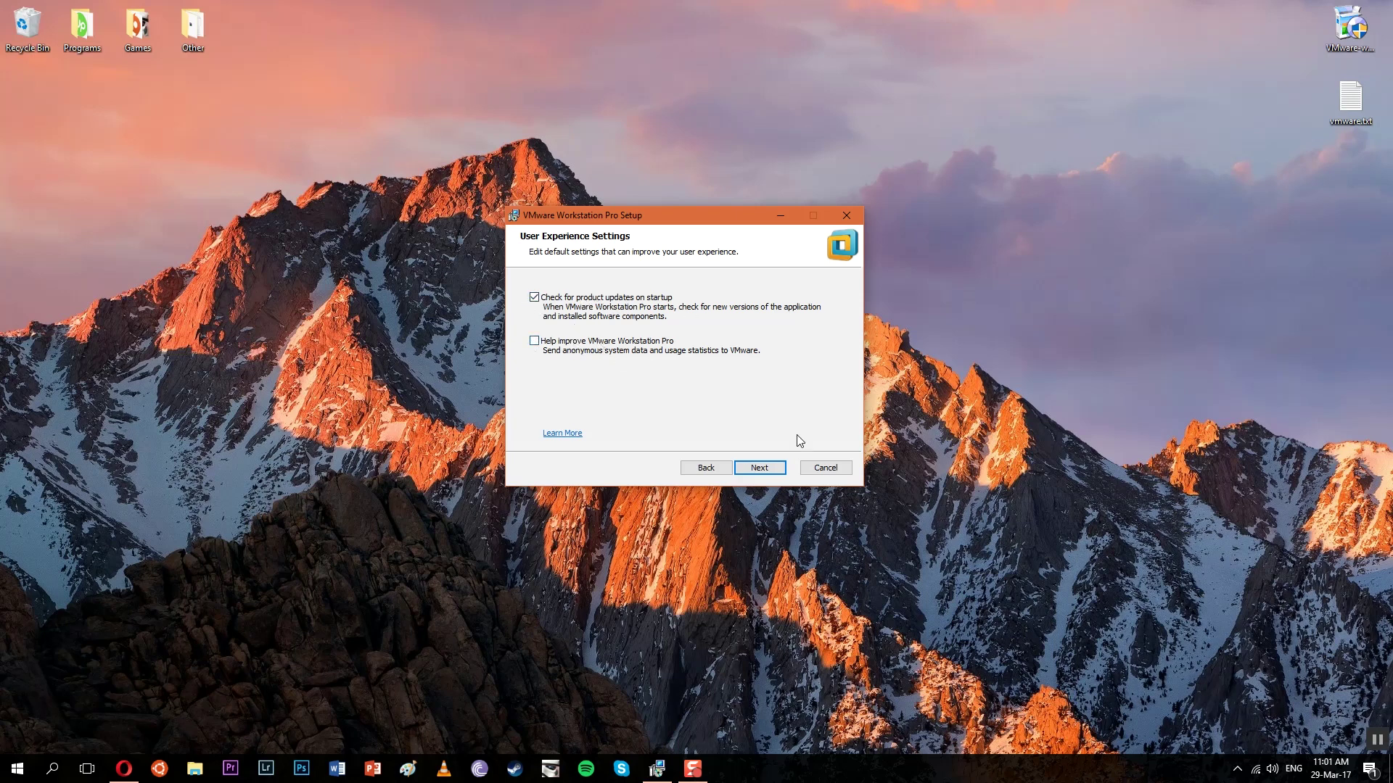
Step: Keep the startup update check and both the Desktop and Start Menu shortcuts, and run the VMware Workstation Pro installation
click(762, 467)
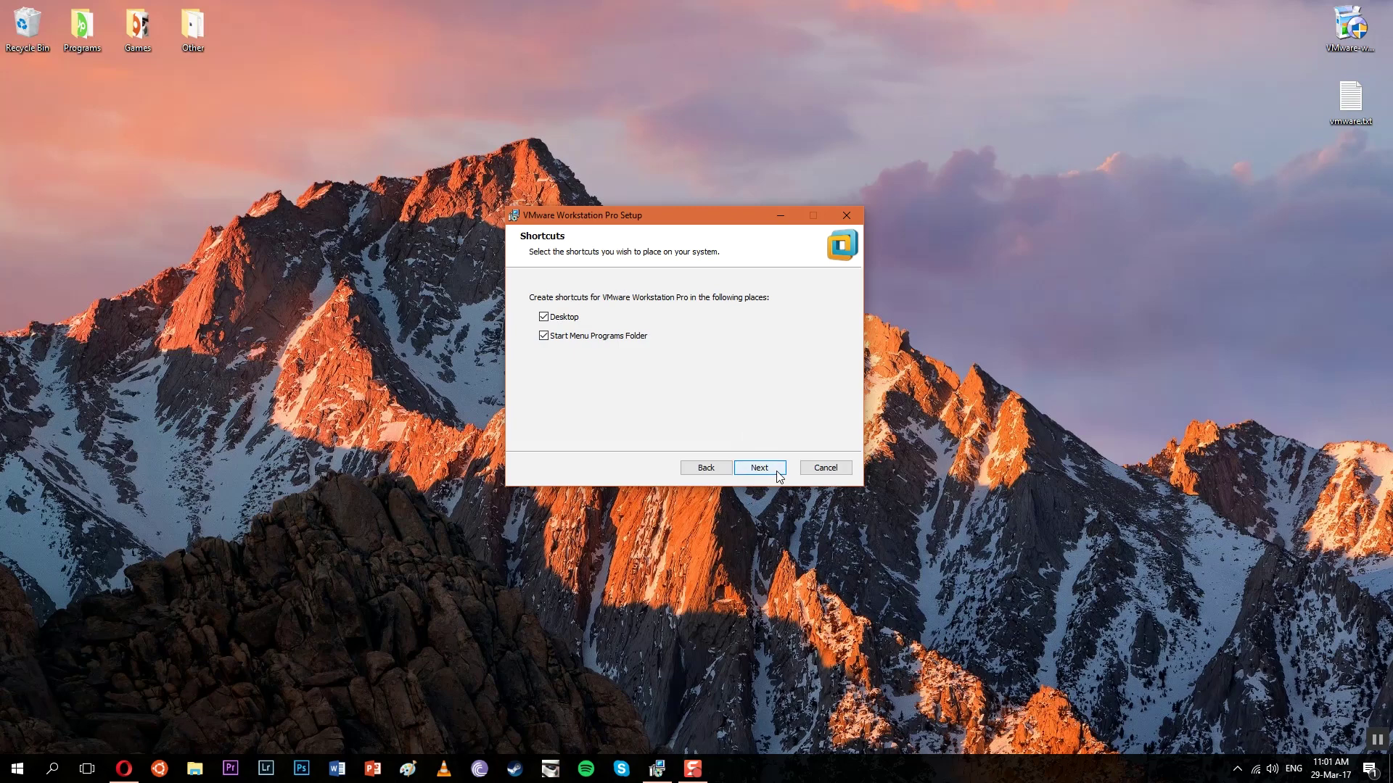
click(777, 473)
click(775, 470)
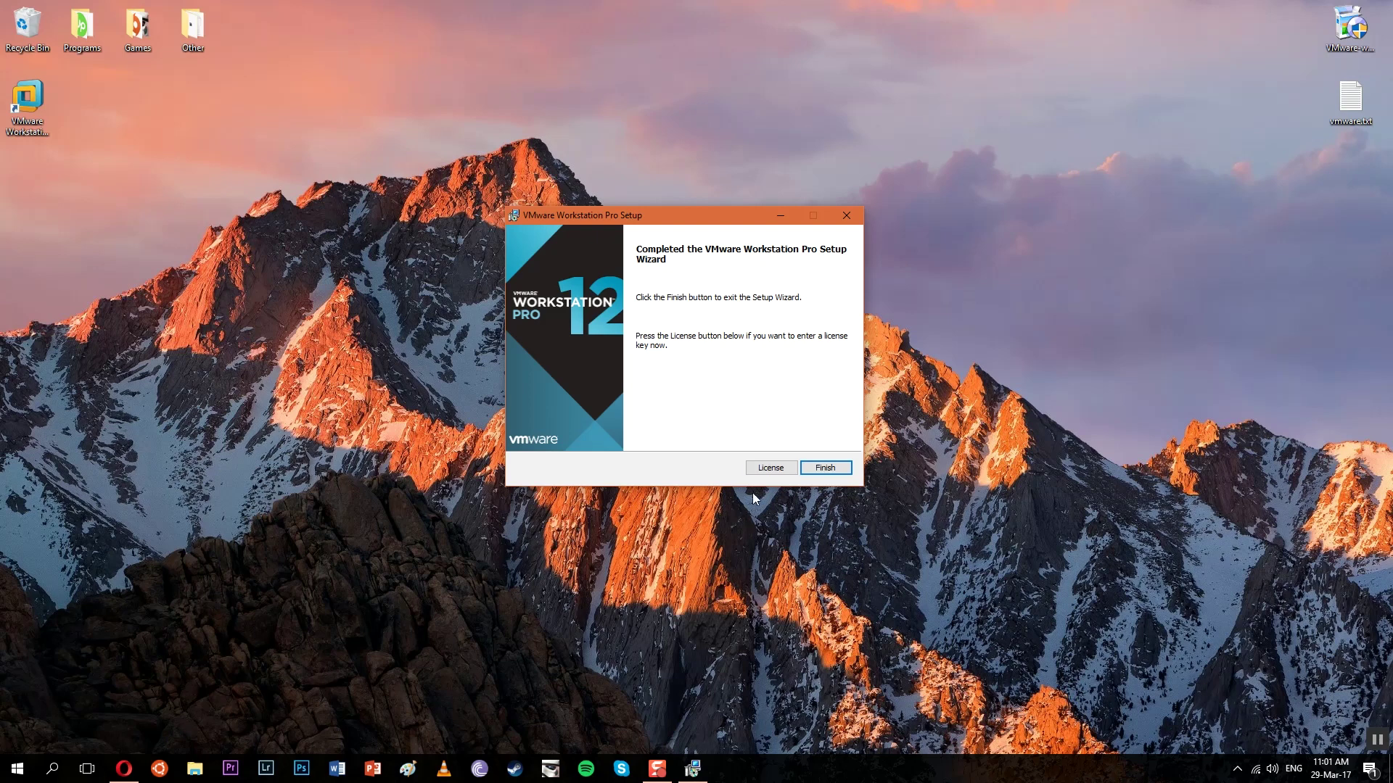
Step: Enter the license key from vmware.txt in the setup wizard, finish the setup, and close the text file
click(771, 469)
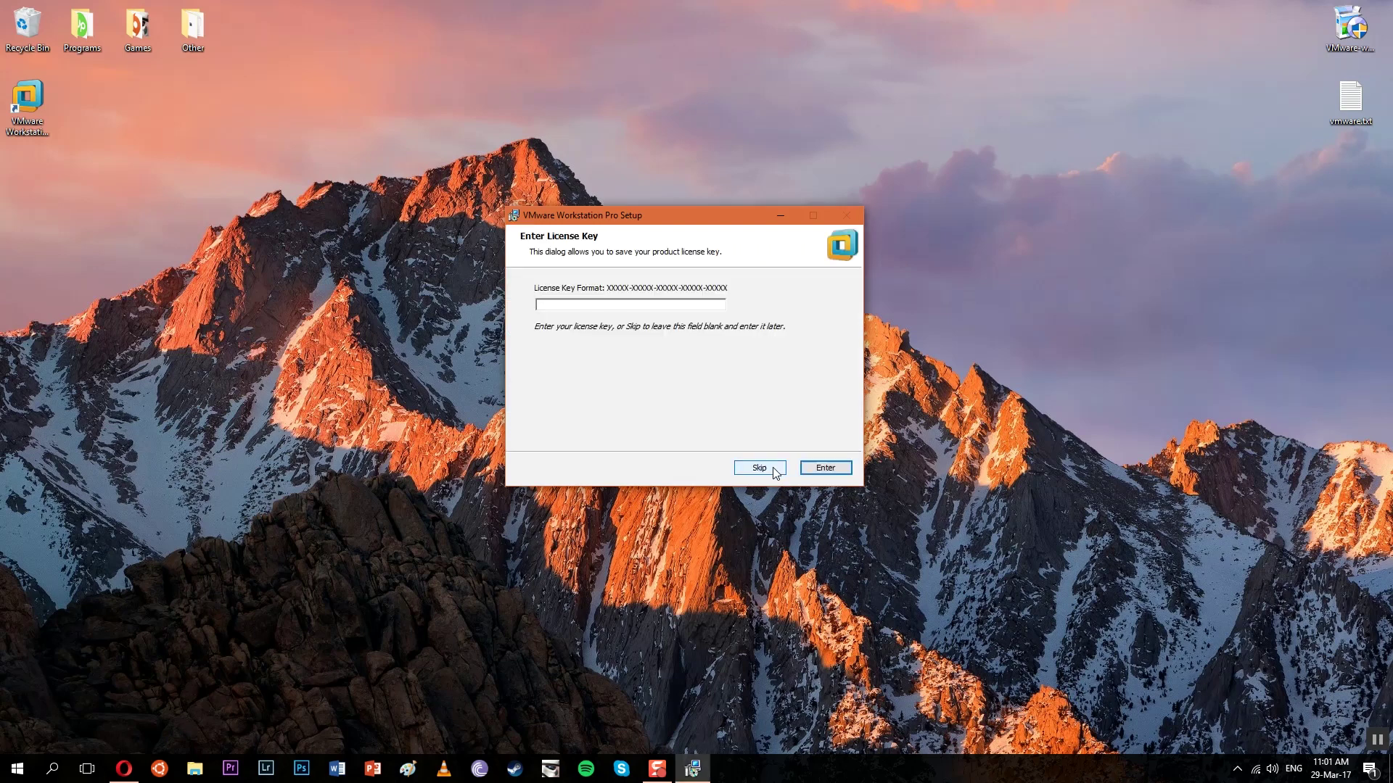
double_click(1349, 100)
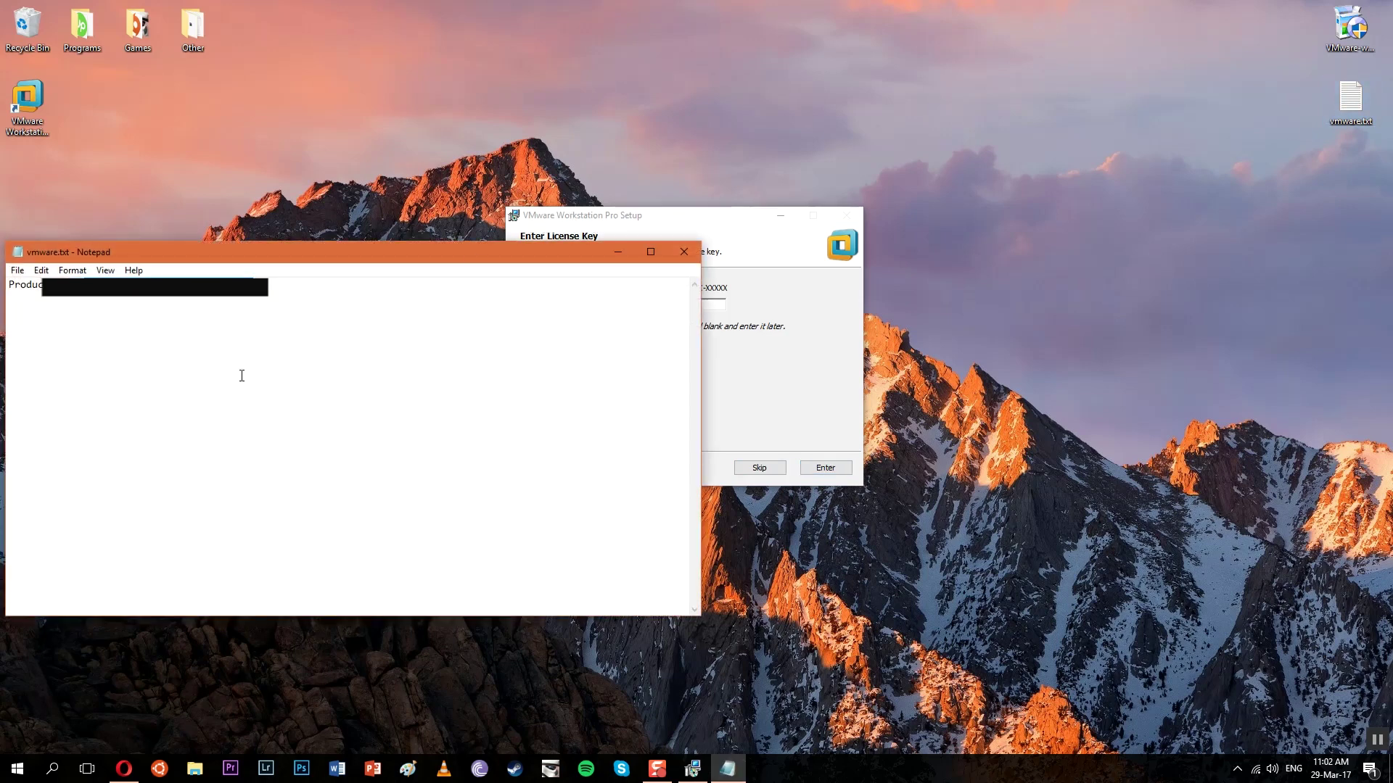
click(700, 253)
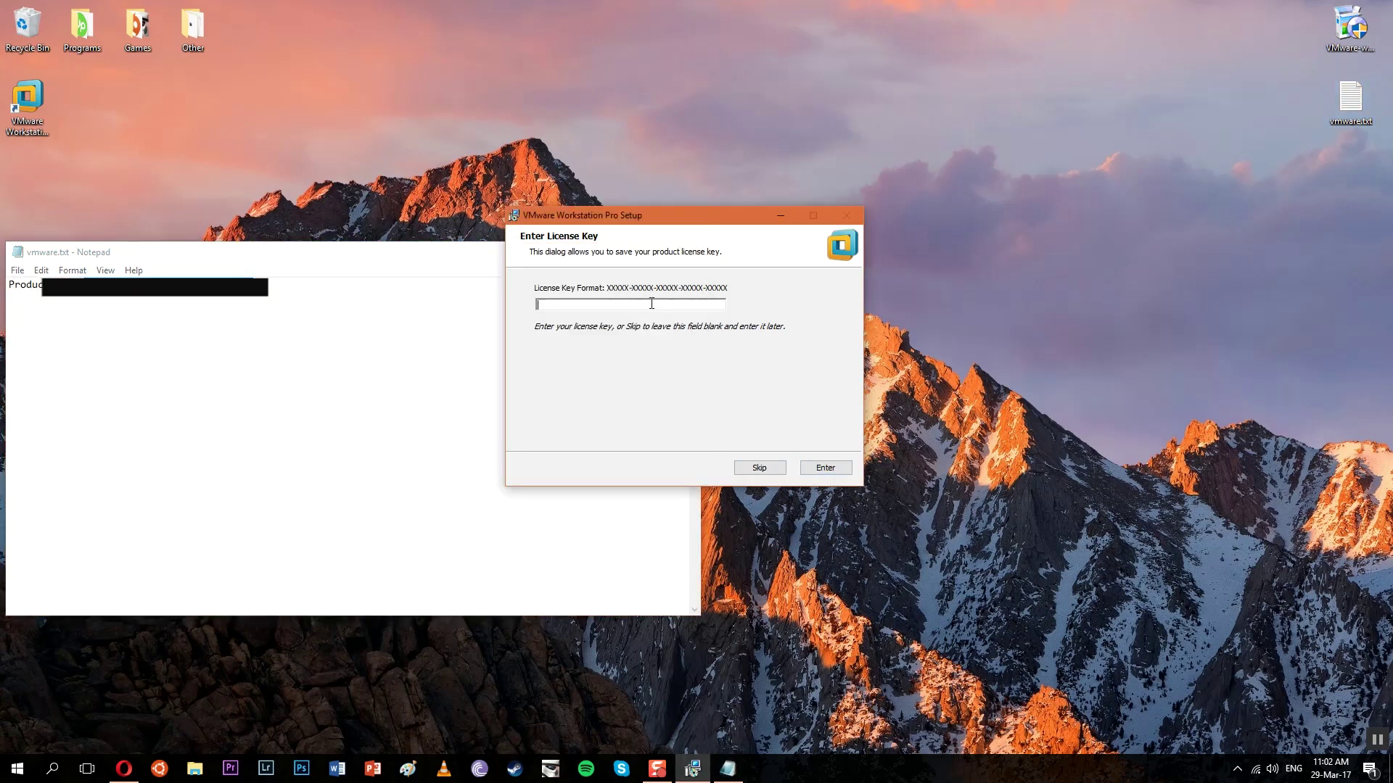
key(ctrl+v)
click(834, 468)
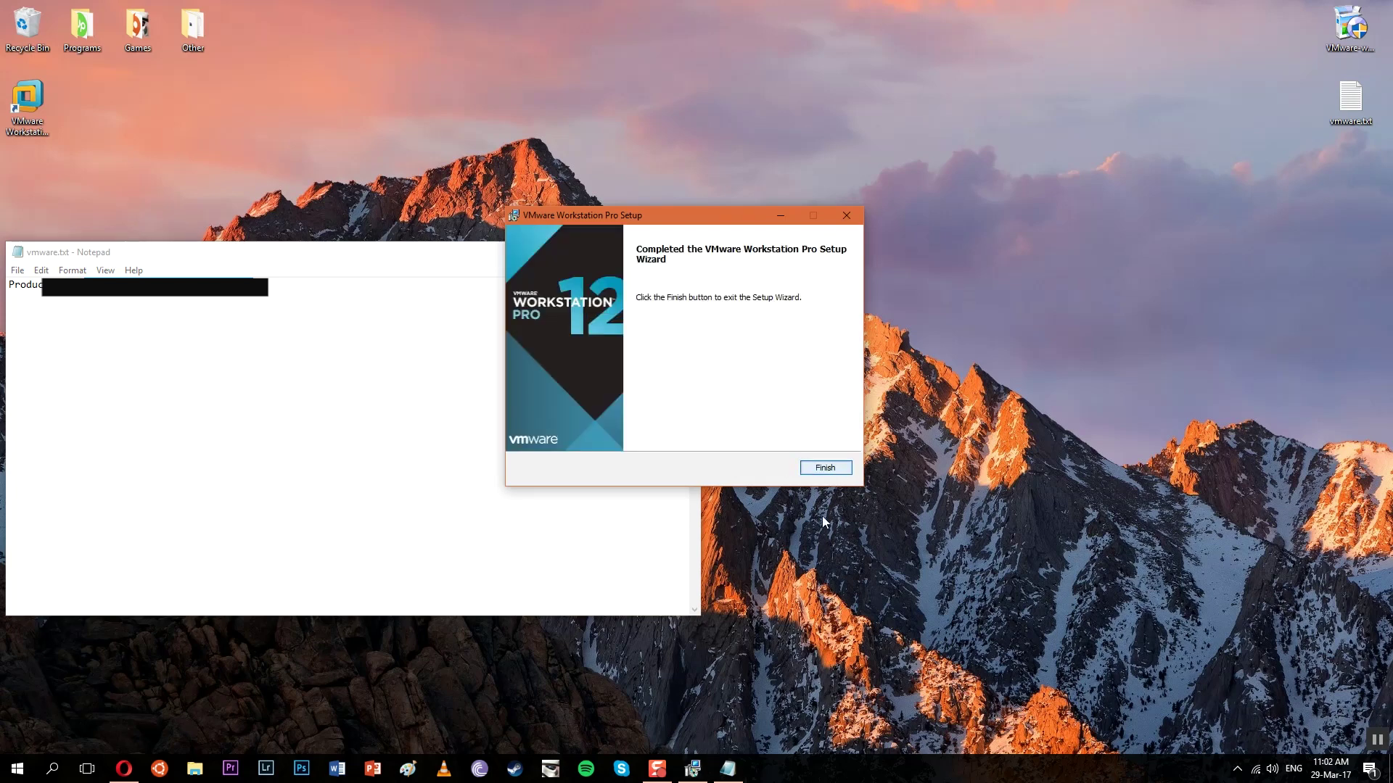
click(818, 467)
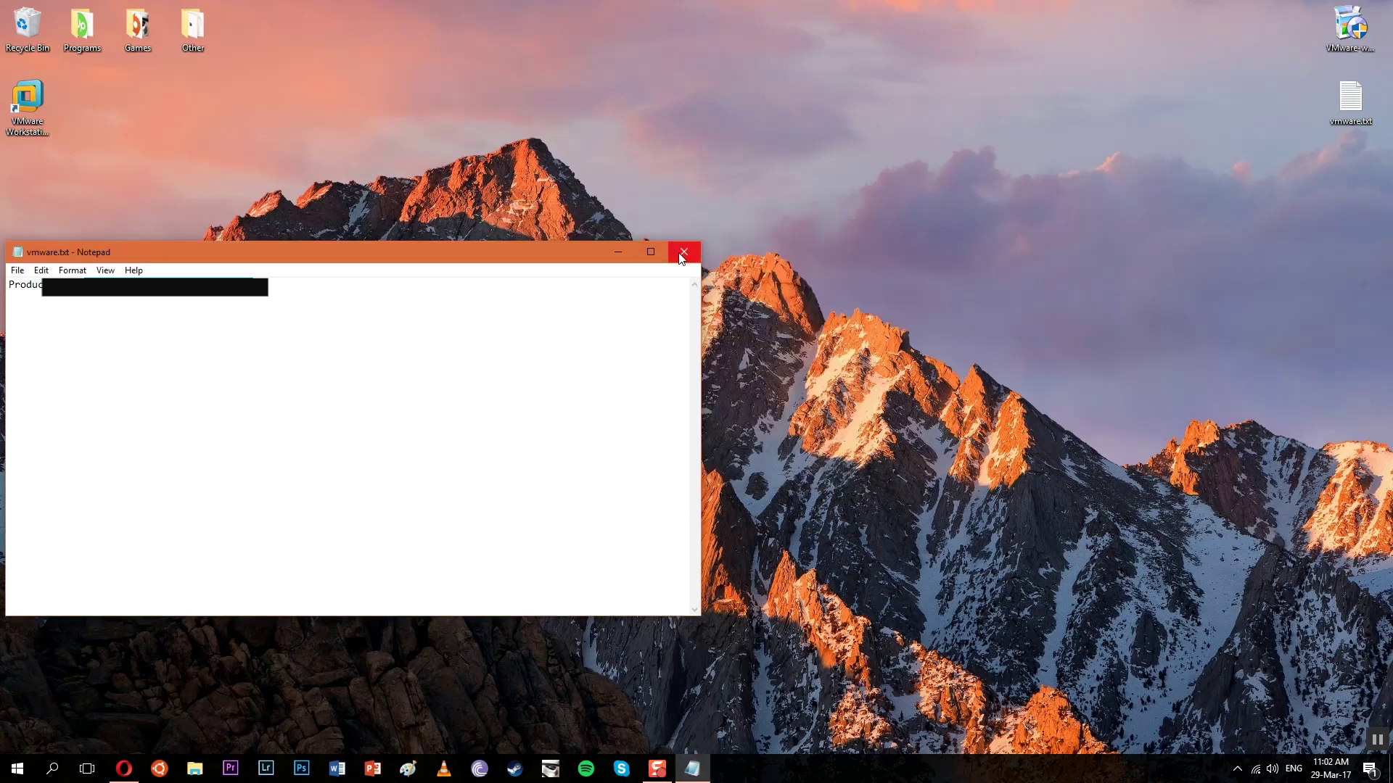
click(684, 251)
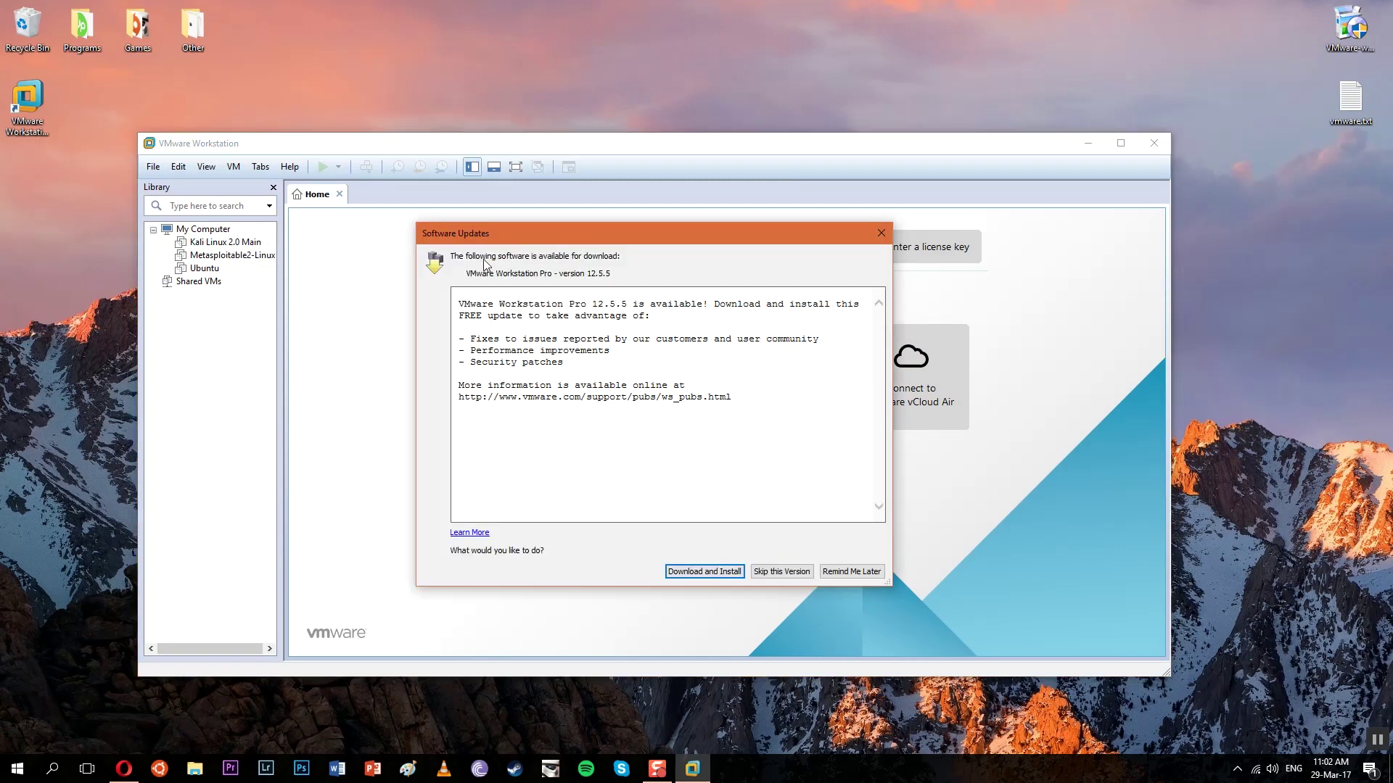
Step: Download and install the VMware Workstation Pro 12.5.5 software update
click(707, 573)
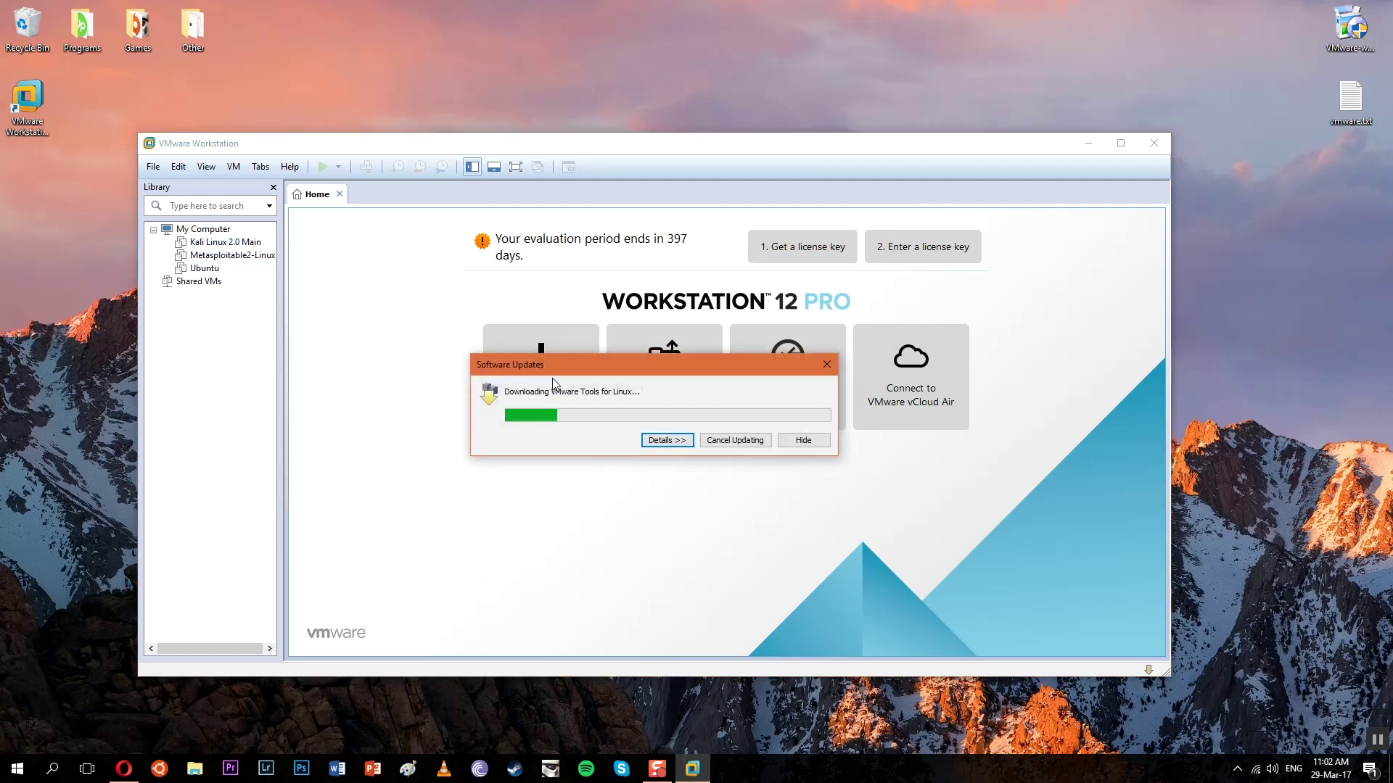
Step: Remove the Ubuntu, Kali Linux 2.0 Main and Metasploitable2-Linux virtual machines from the library
click(194, 267)
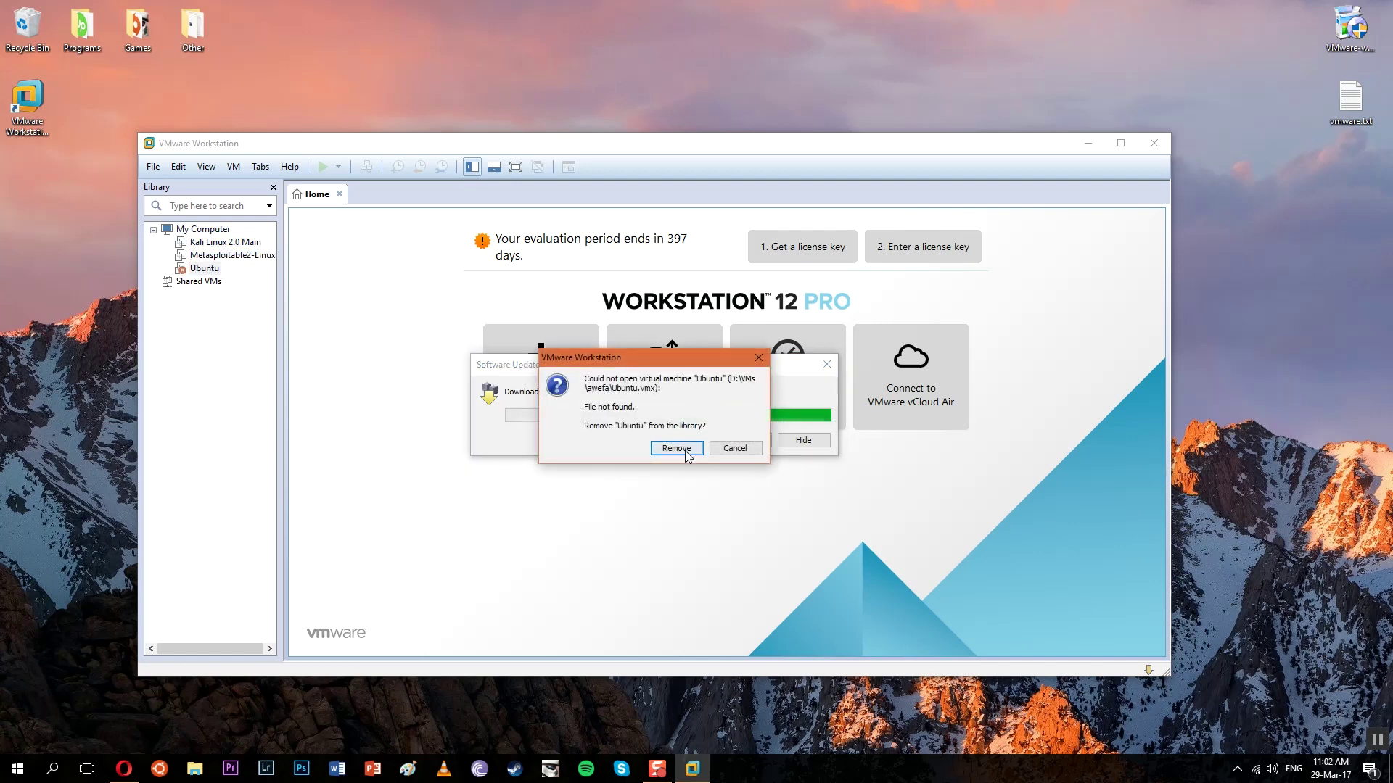
click(684, 449)
click(218, 243)
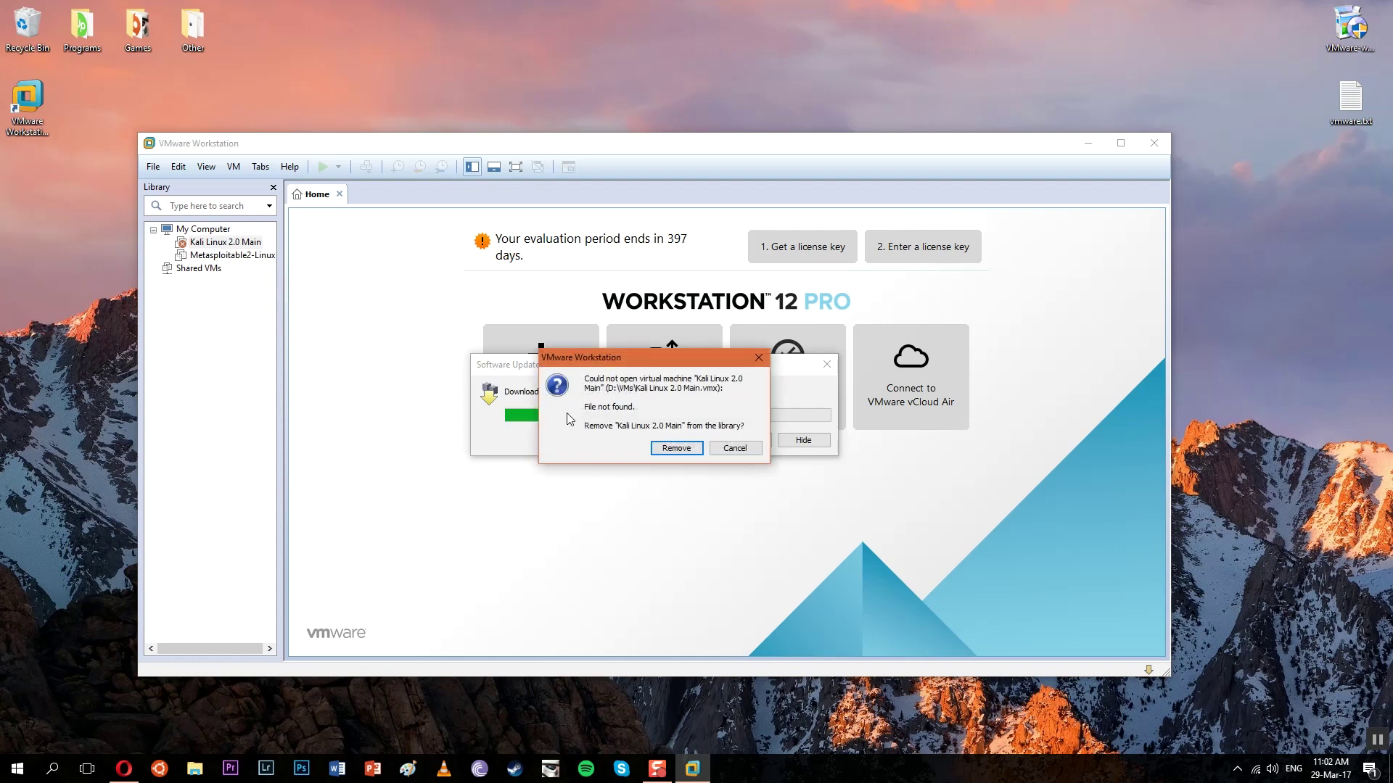
click(676, 449)
right_click(236, 244)
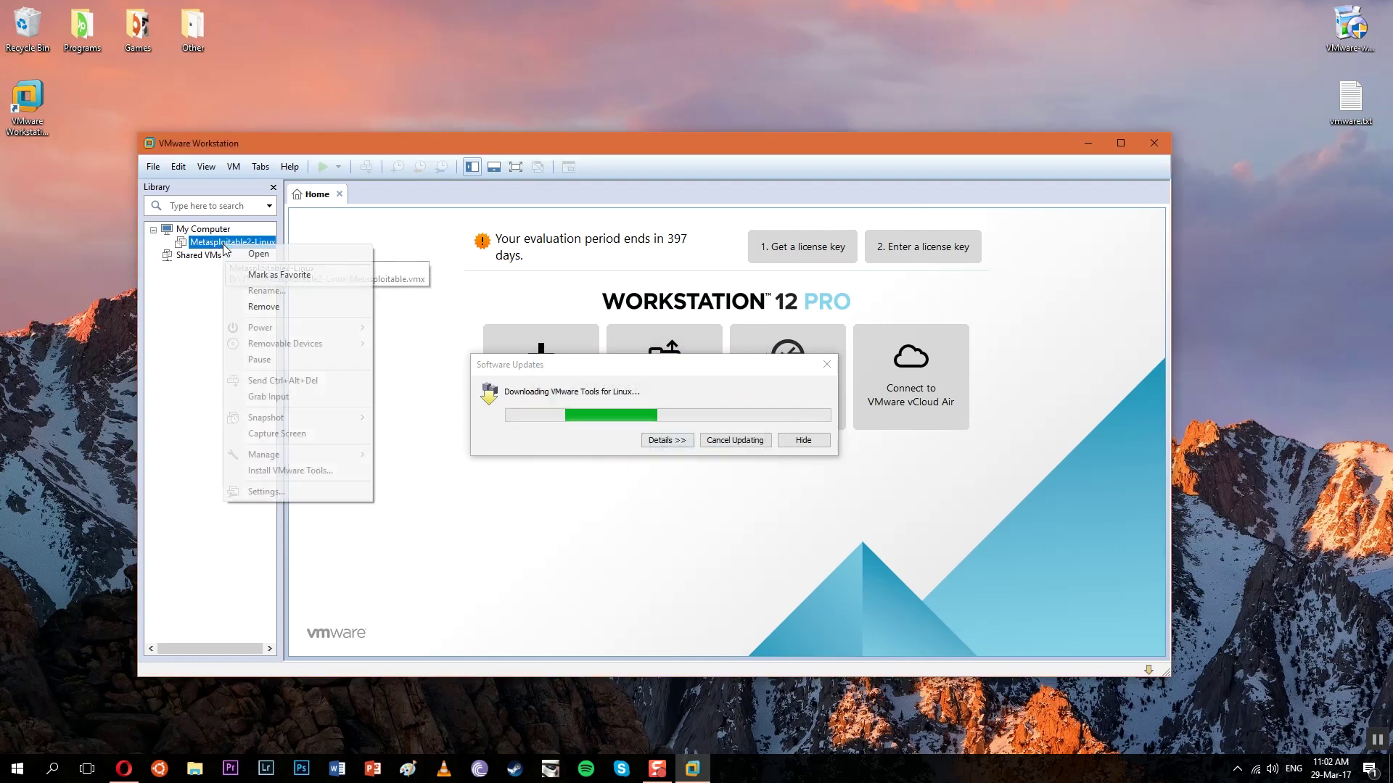
click(276, 308)
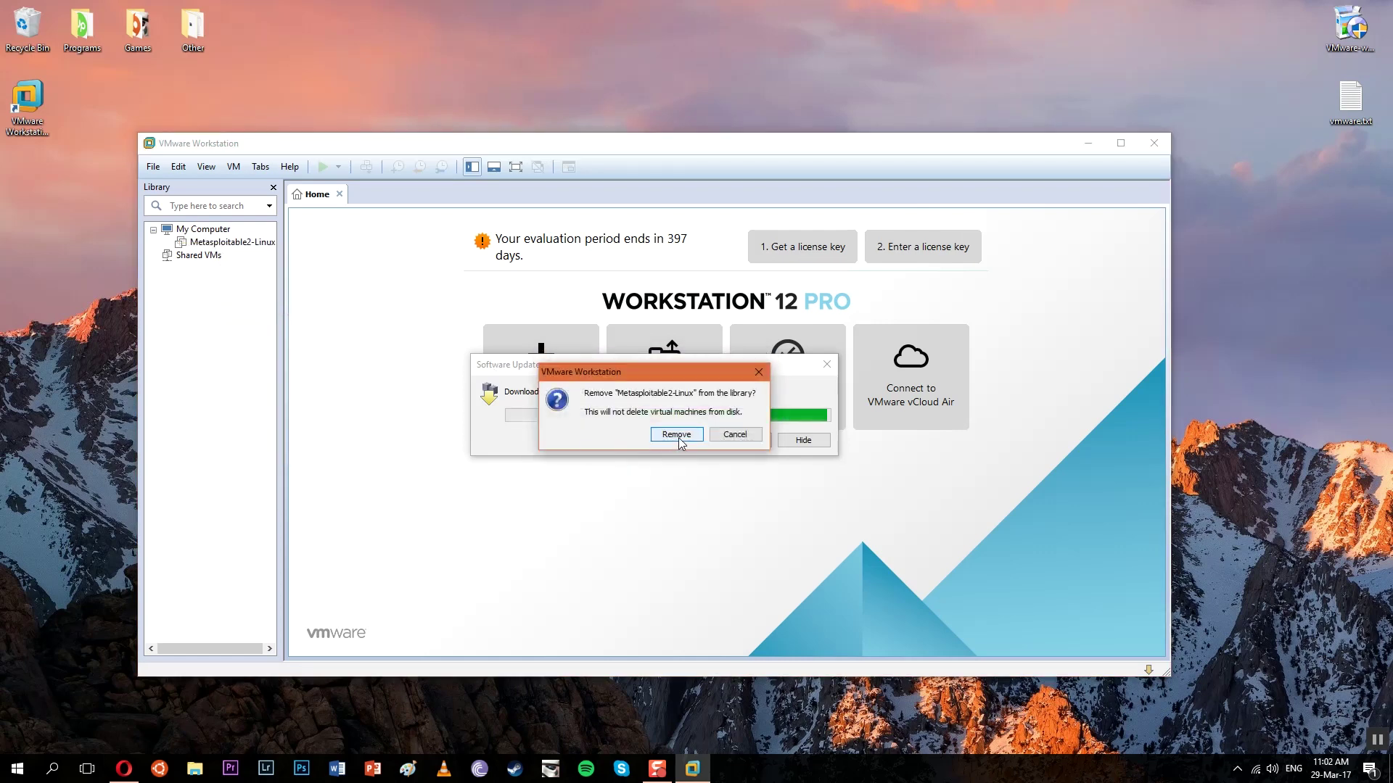
click(676, 435)
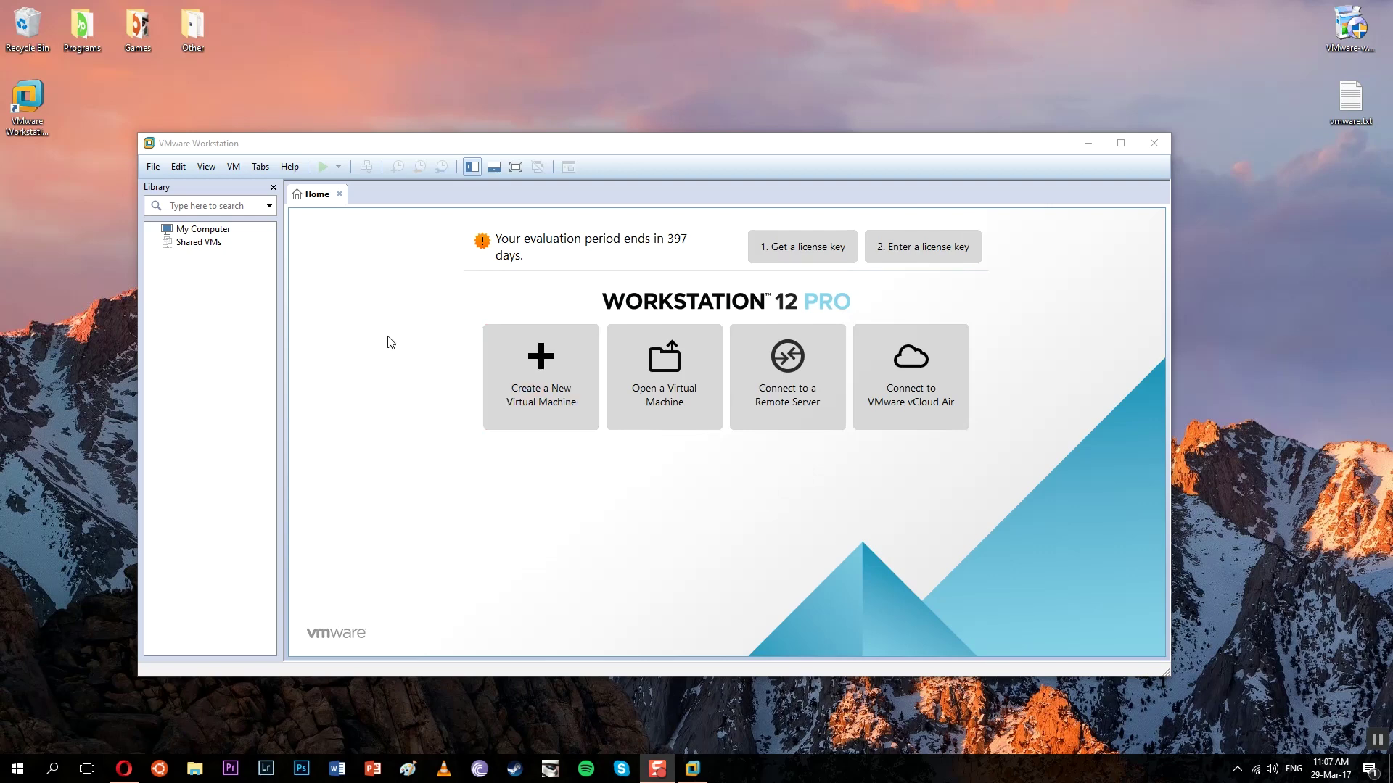
Step: Open the existing virtual machine Metasploitable.vmx from the VMs\Metasploitable2-Linux folder on HDD (D:)
click(615, 406)
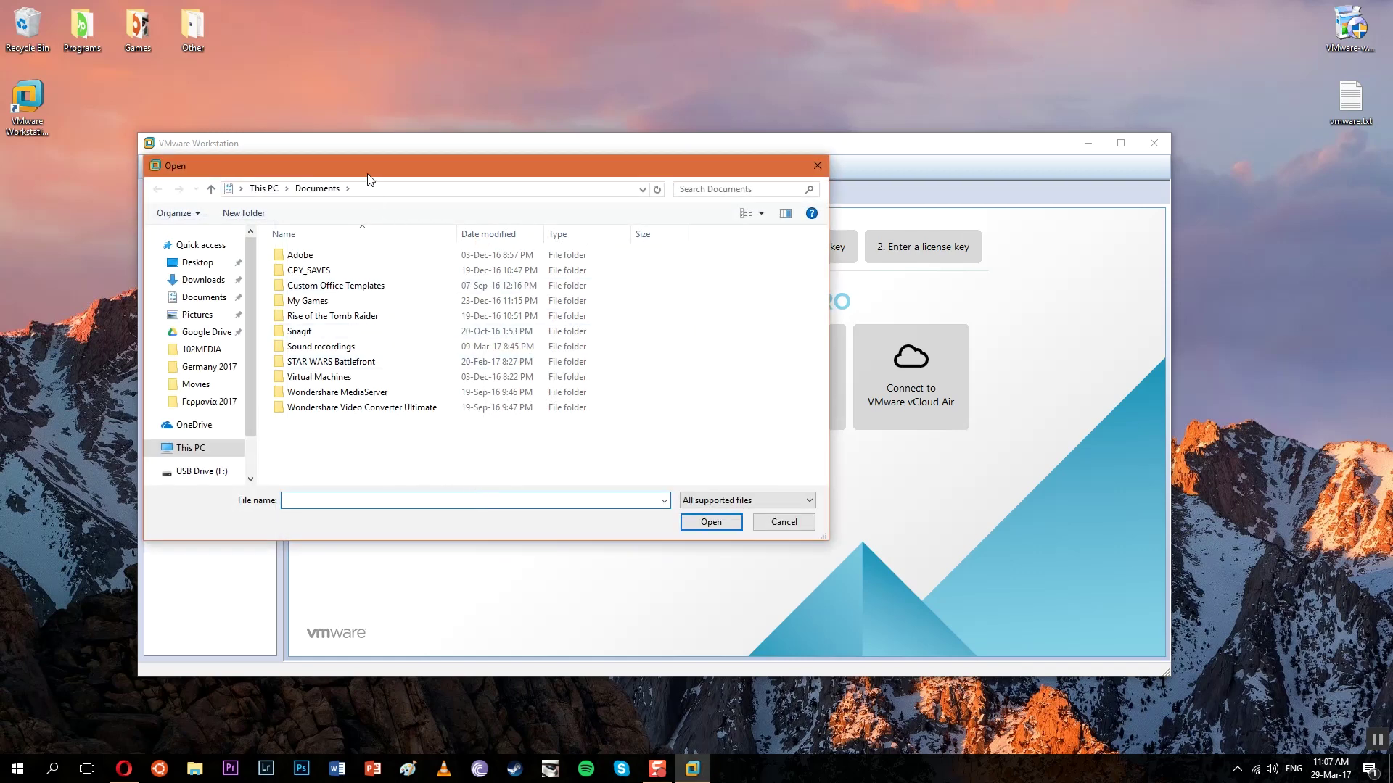
drag(369, 179, 651, 273)
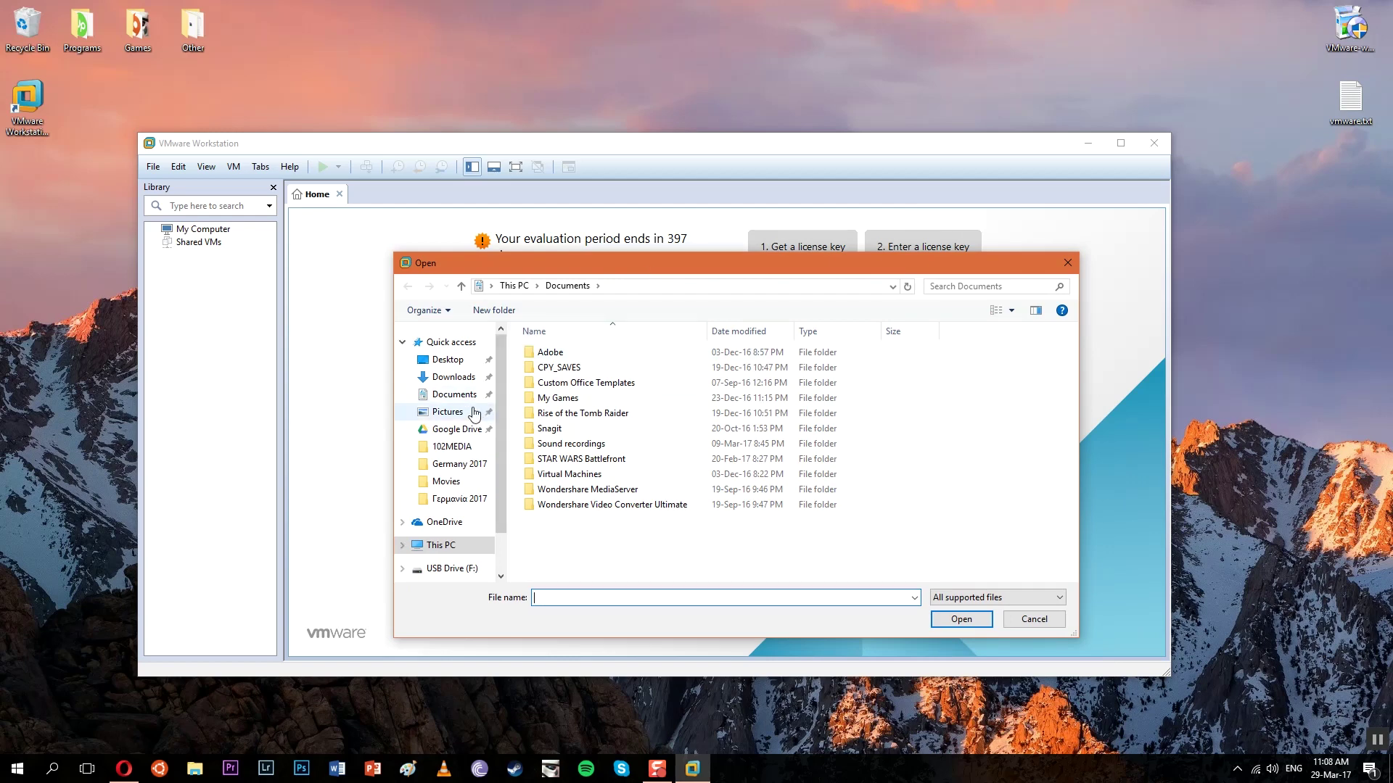
scroll(470, 421, down, 1)
click(403, 499)
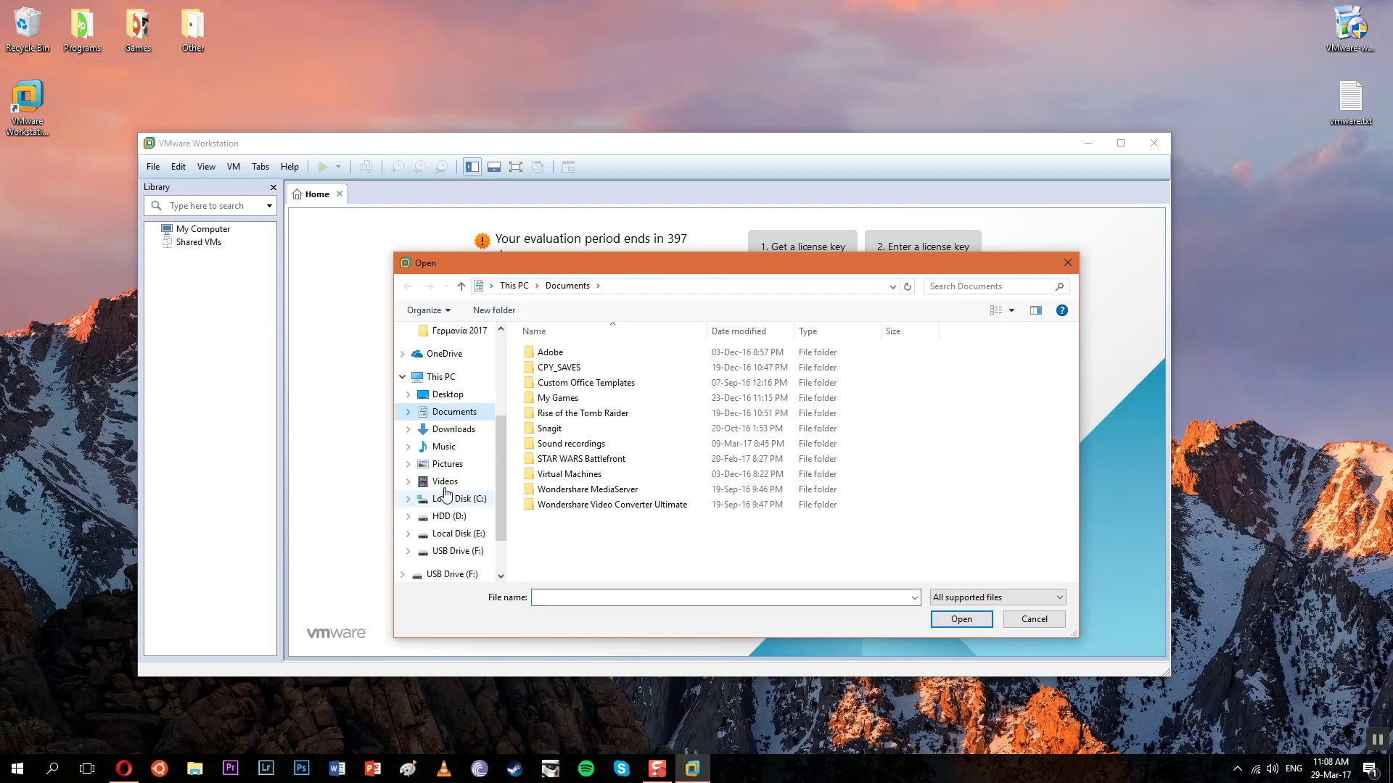
click(421, 476)
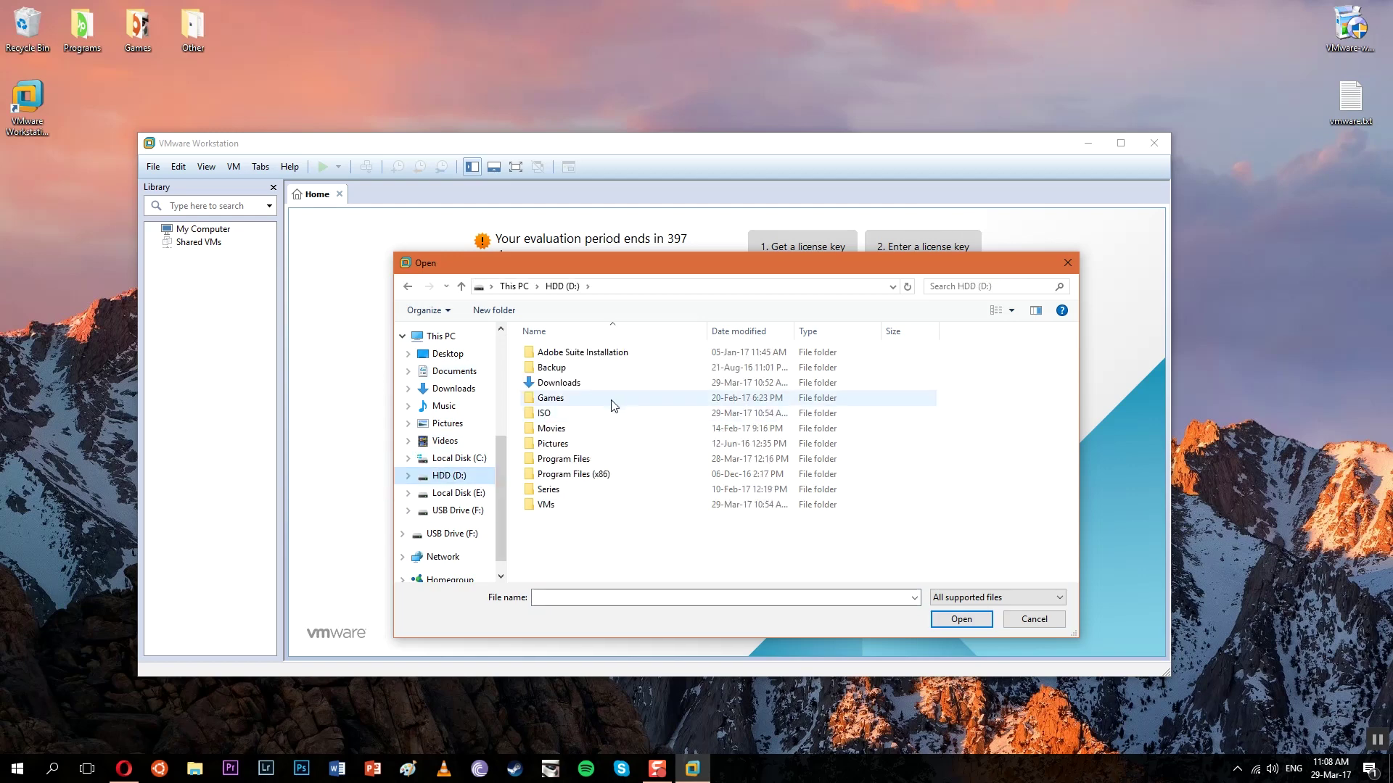
double_click(563, 505)
double_click(609, 353)
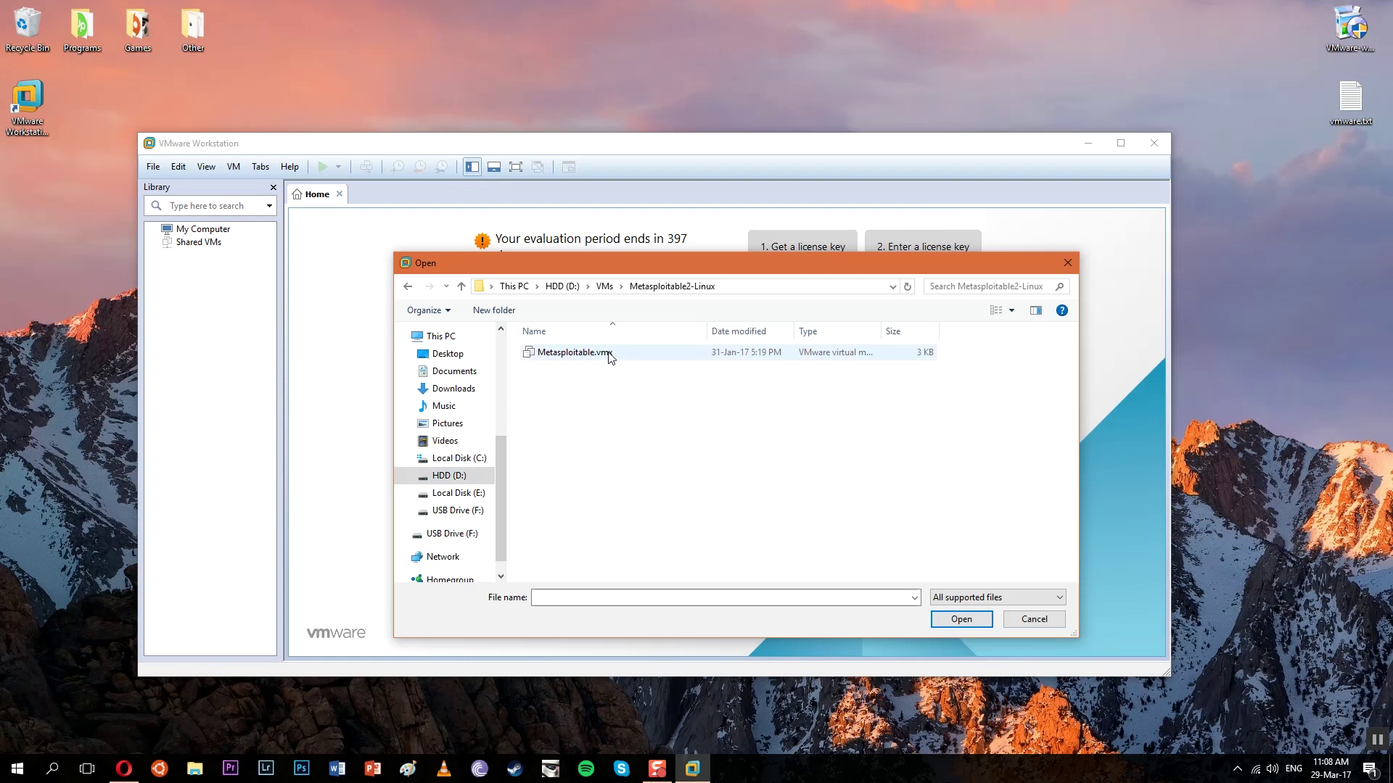
double_click(573, 352)
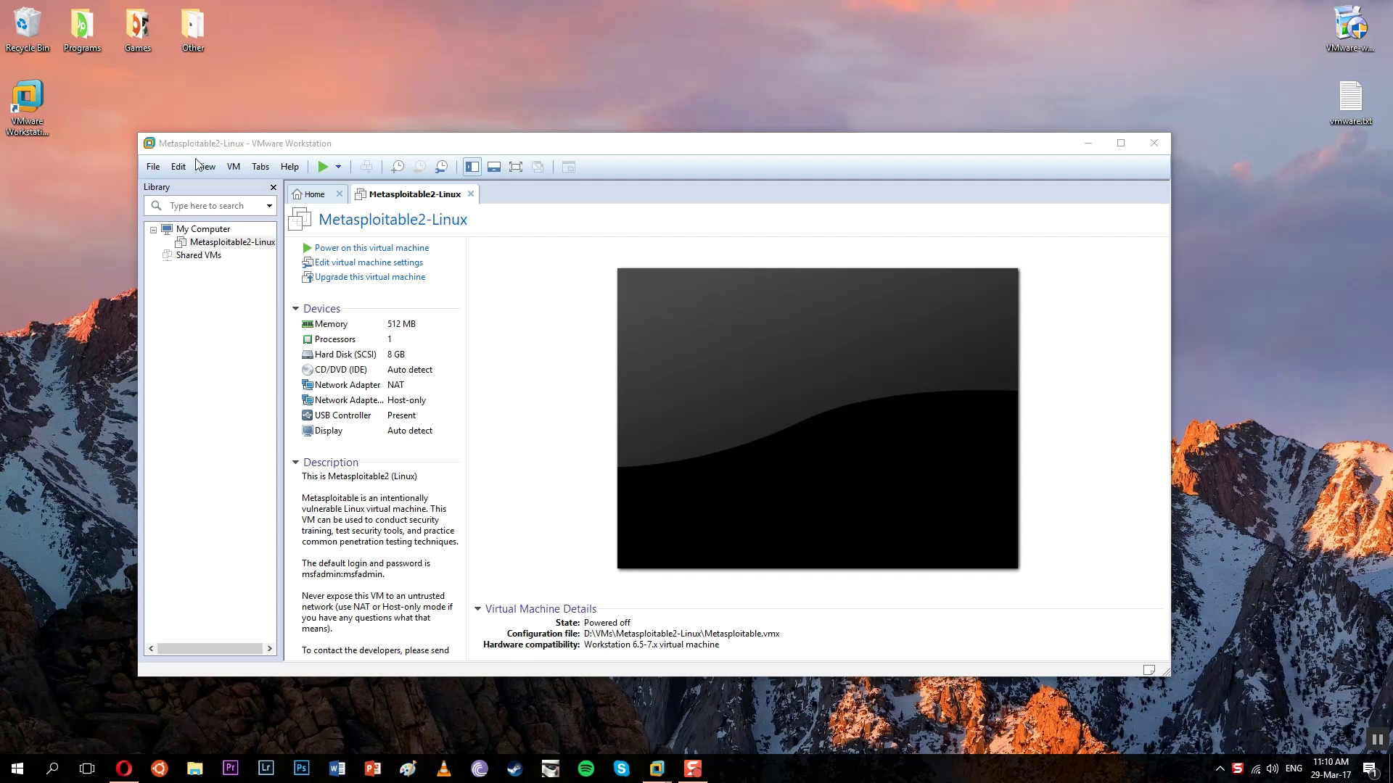
Step: Start creating a new virtual machine with the Typical (recommended) configuration
click(154, 167)
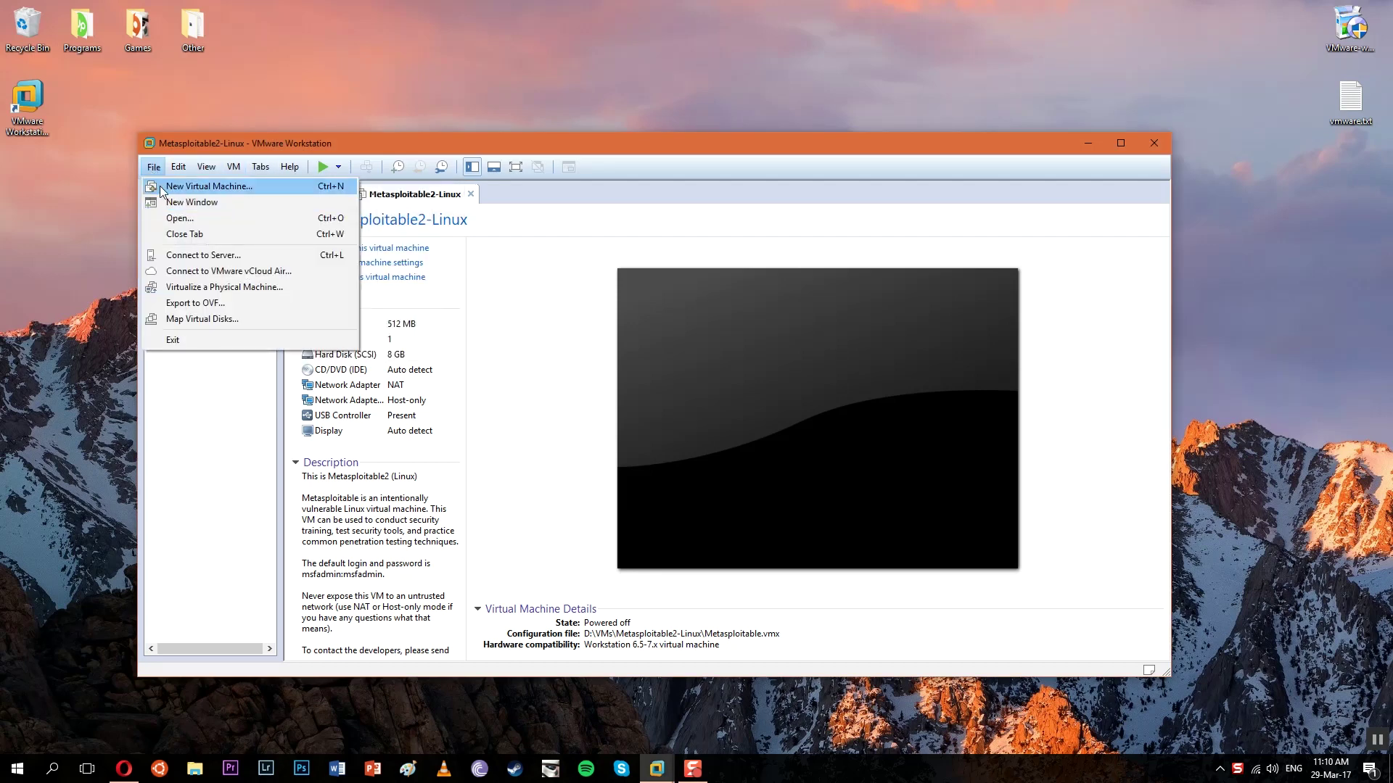
click(162, 190)
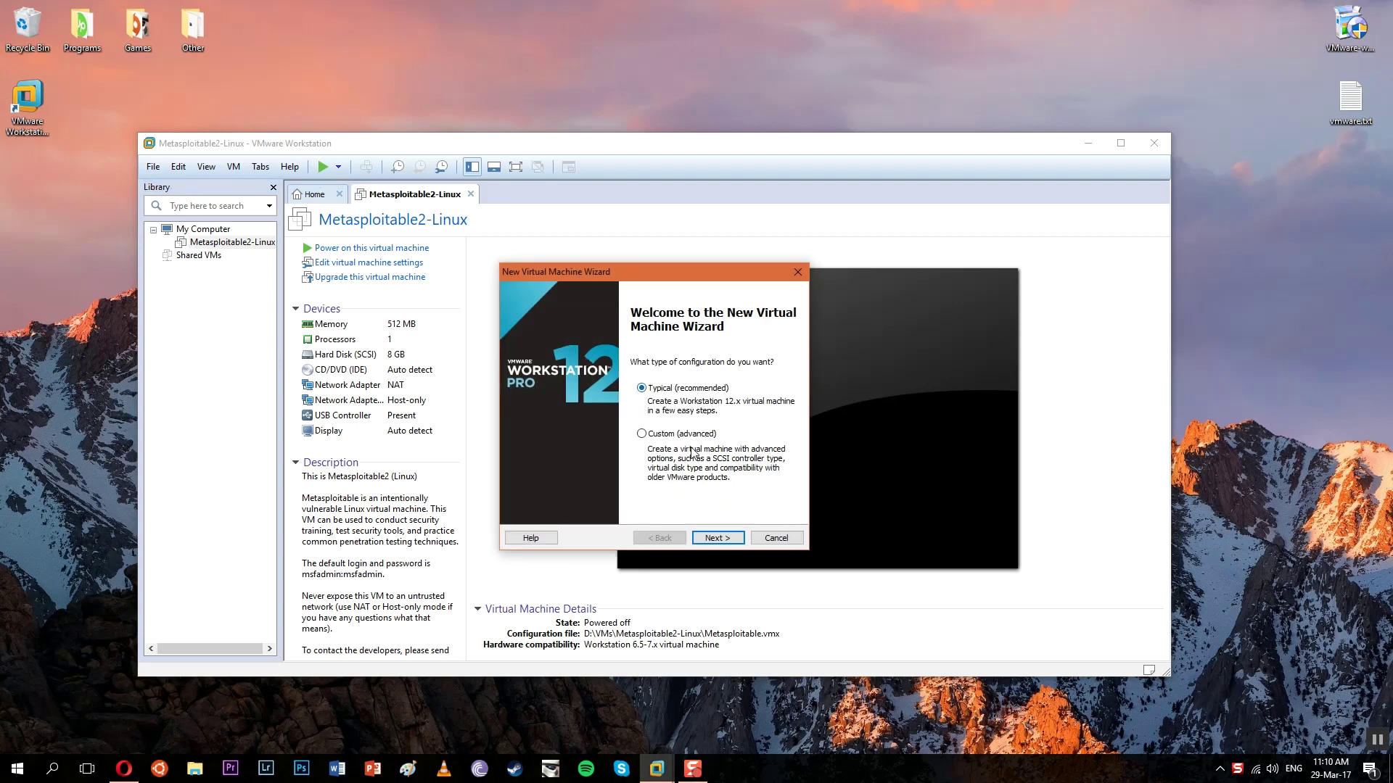
click(717, 538)
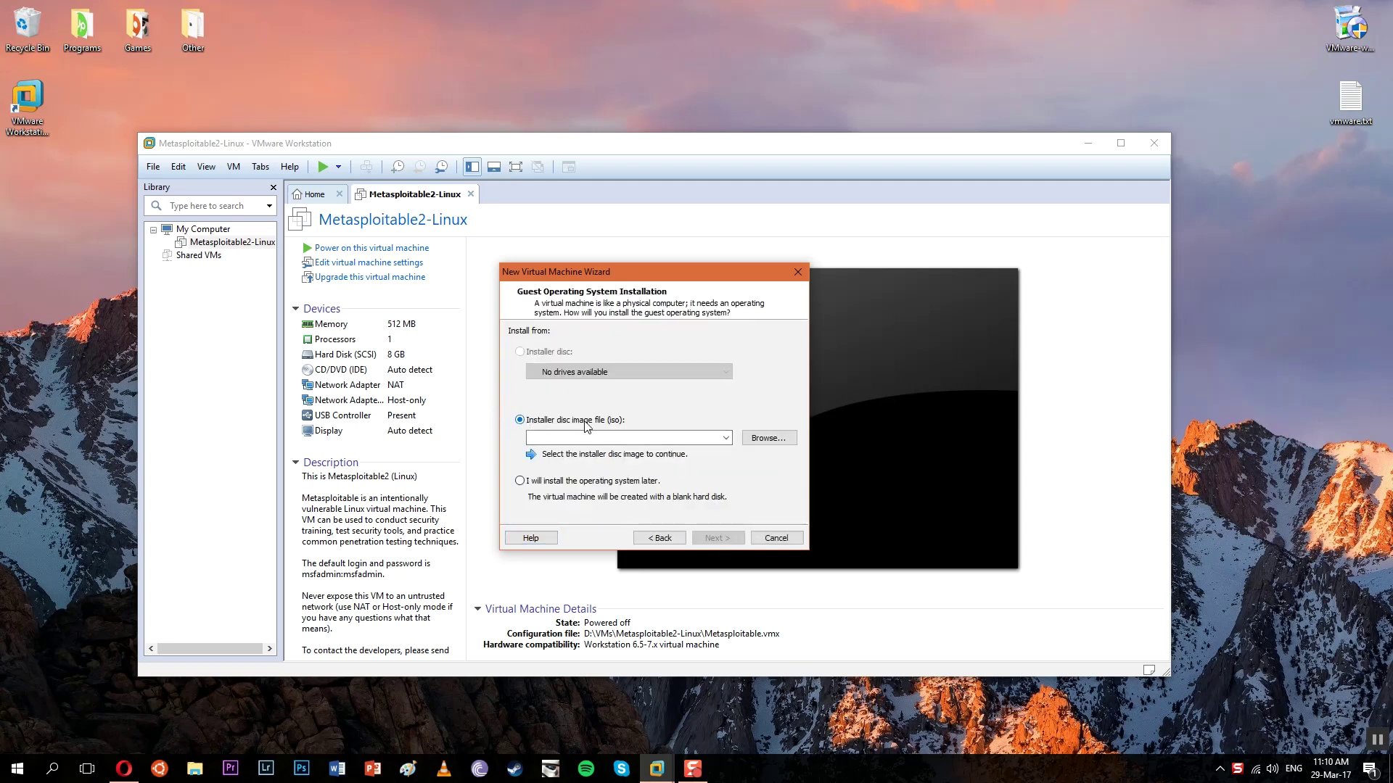
Step: Use kali-linux-2016.2-amd64.iso from the ISO folder on HDD (D:) as the installer disc image for the new virtual machine
click(758, 438)
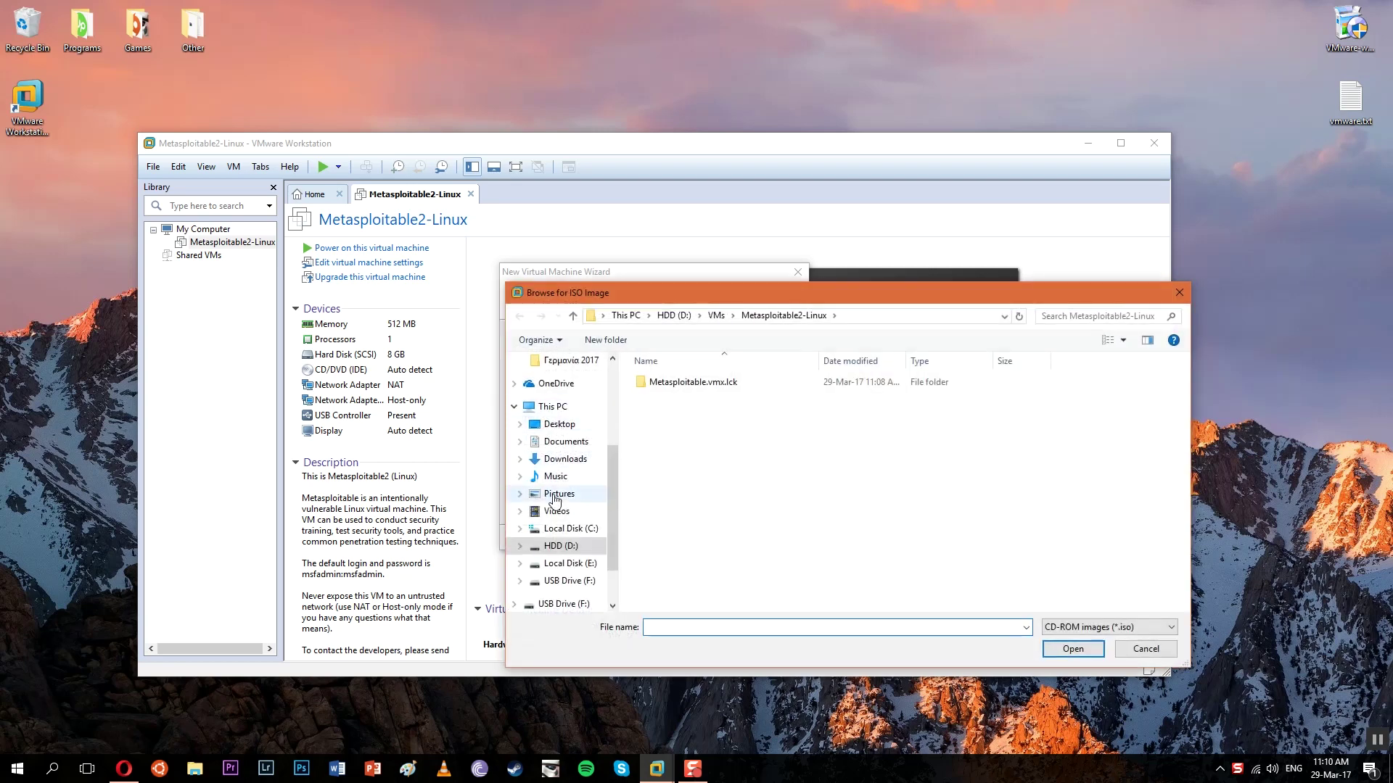
click(538, 547)
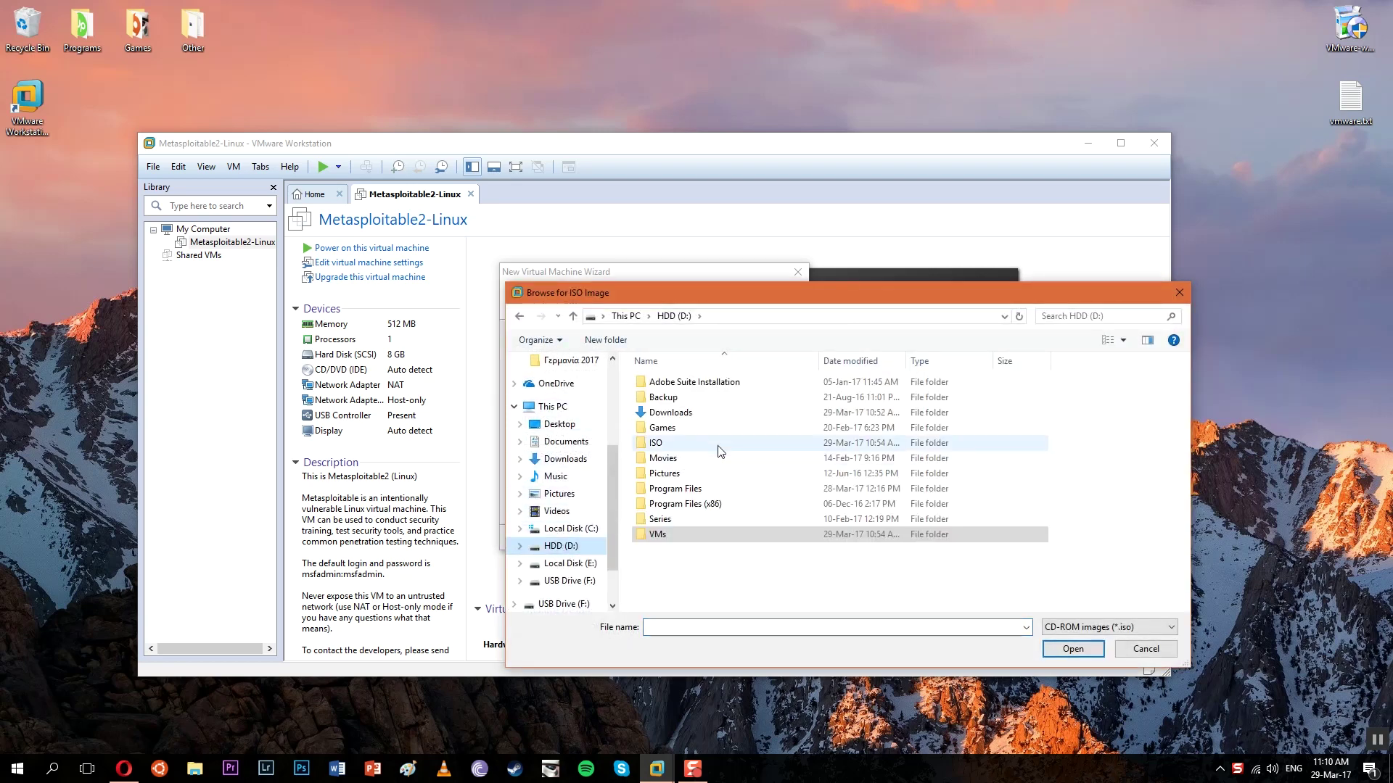
double_click(689, 454)
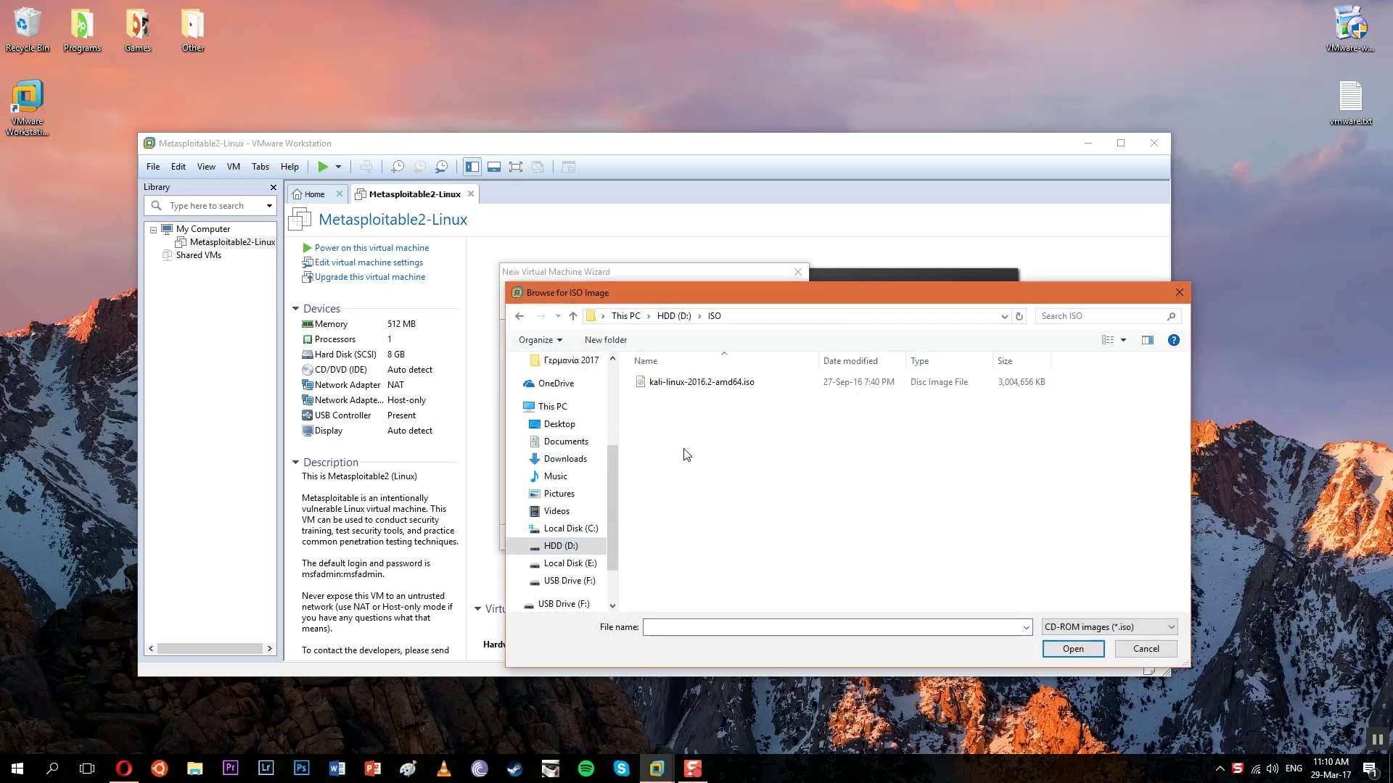
double_click(699, 382)
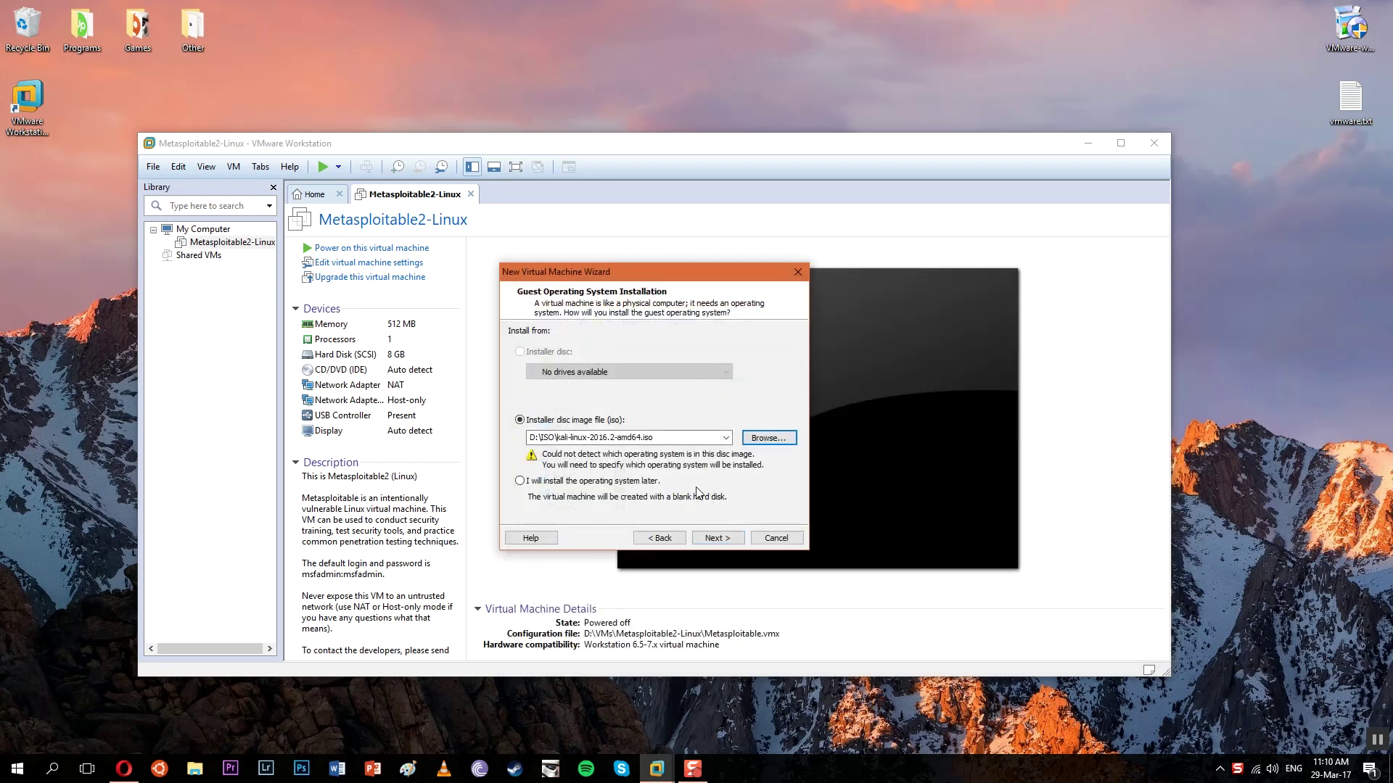
click(714, 537)
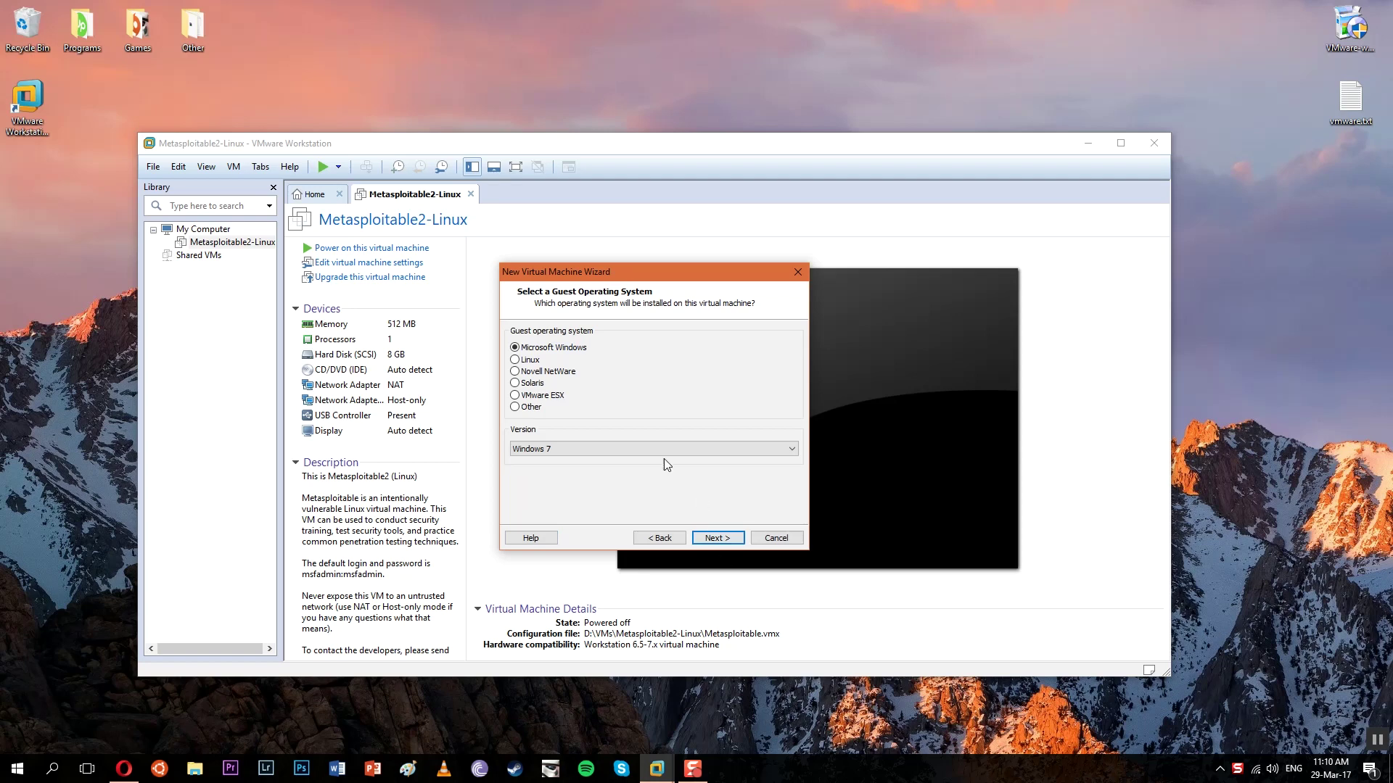
Step: Set the guest operating system to Linux with the version Ubuntu 64-bit
click(523, 360)
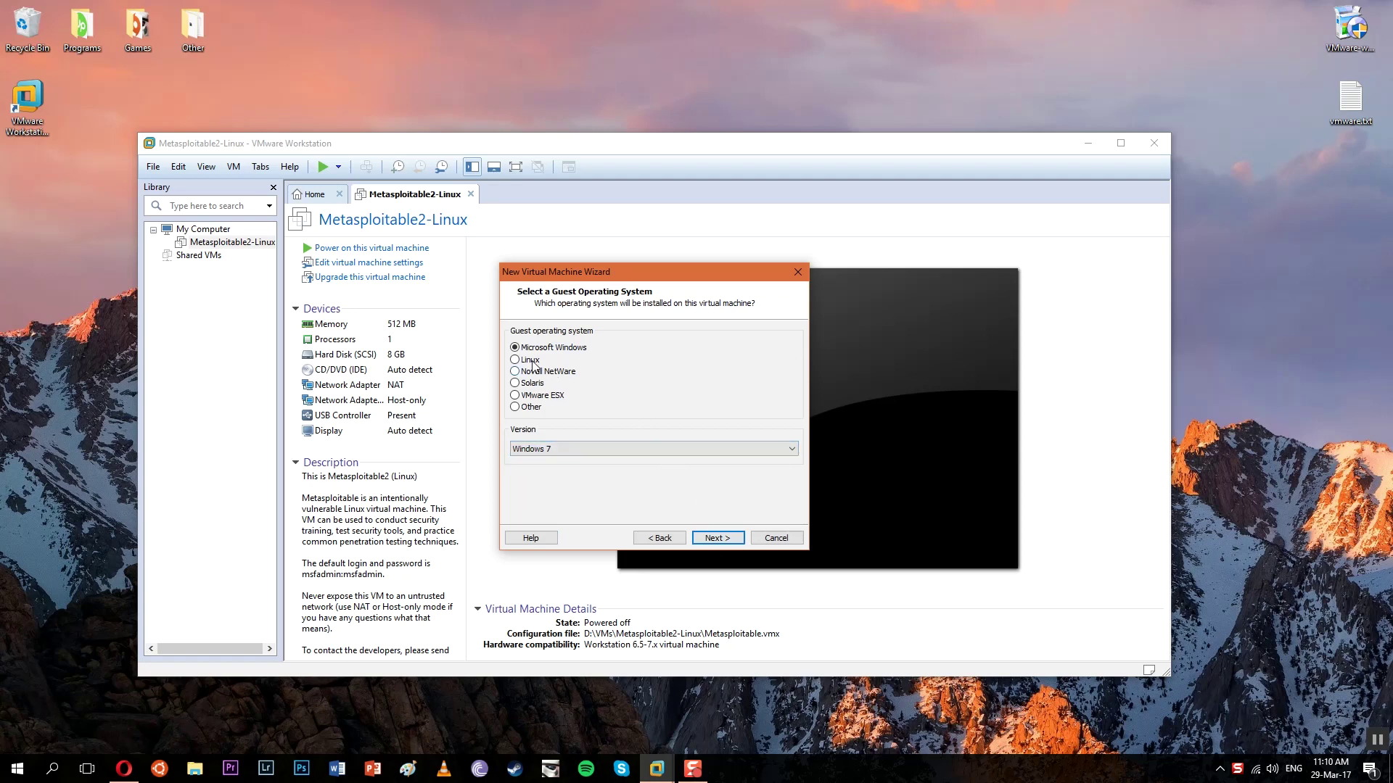
click(580, 450)
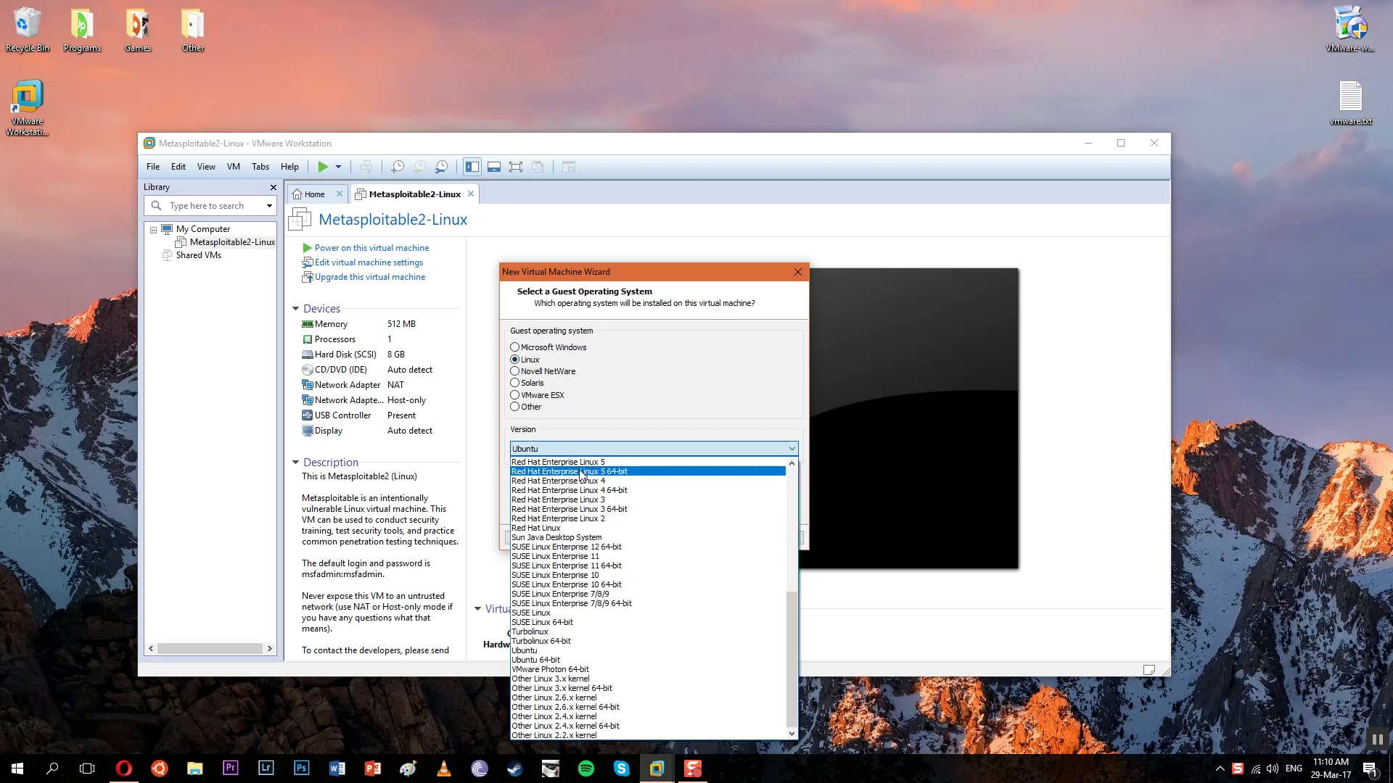
click(544, 660)
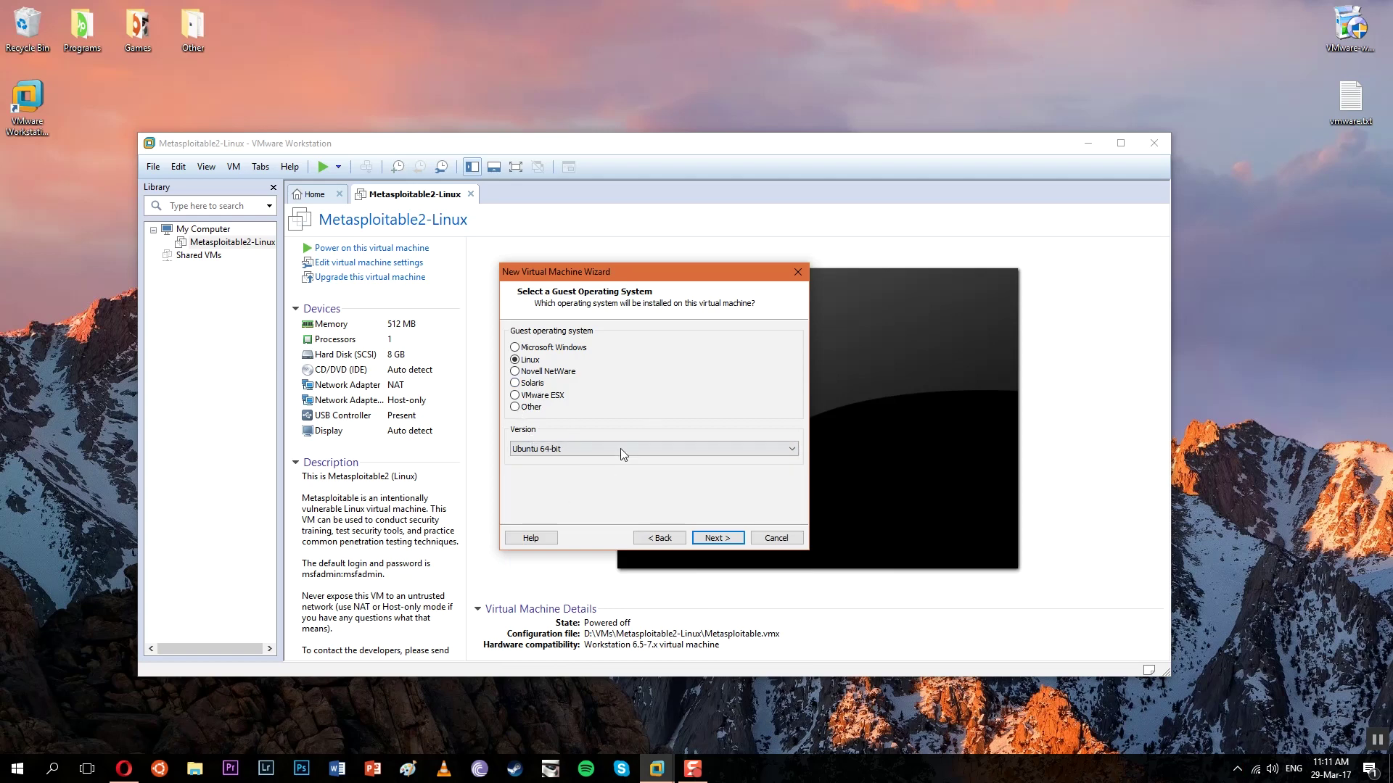
click(681, 449)
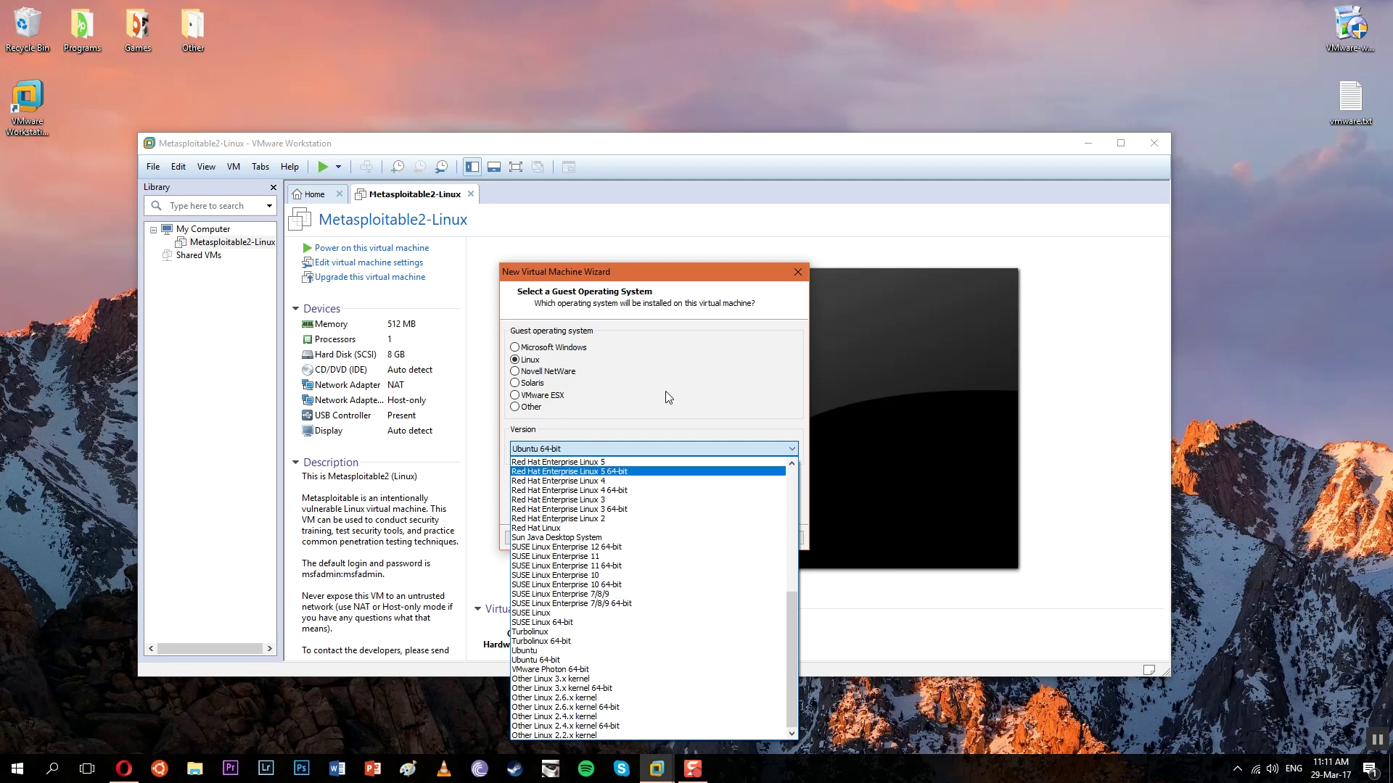
click(608, 447)
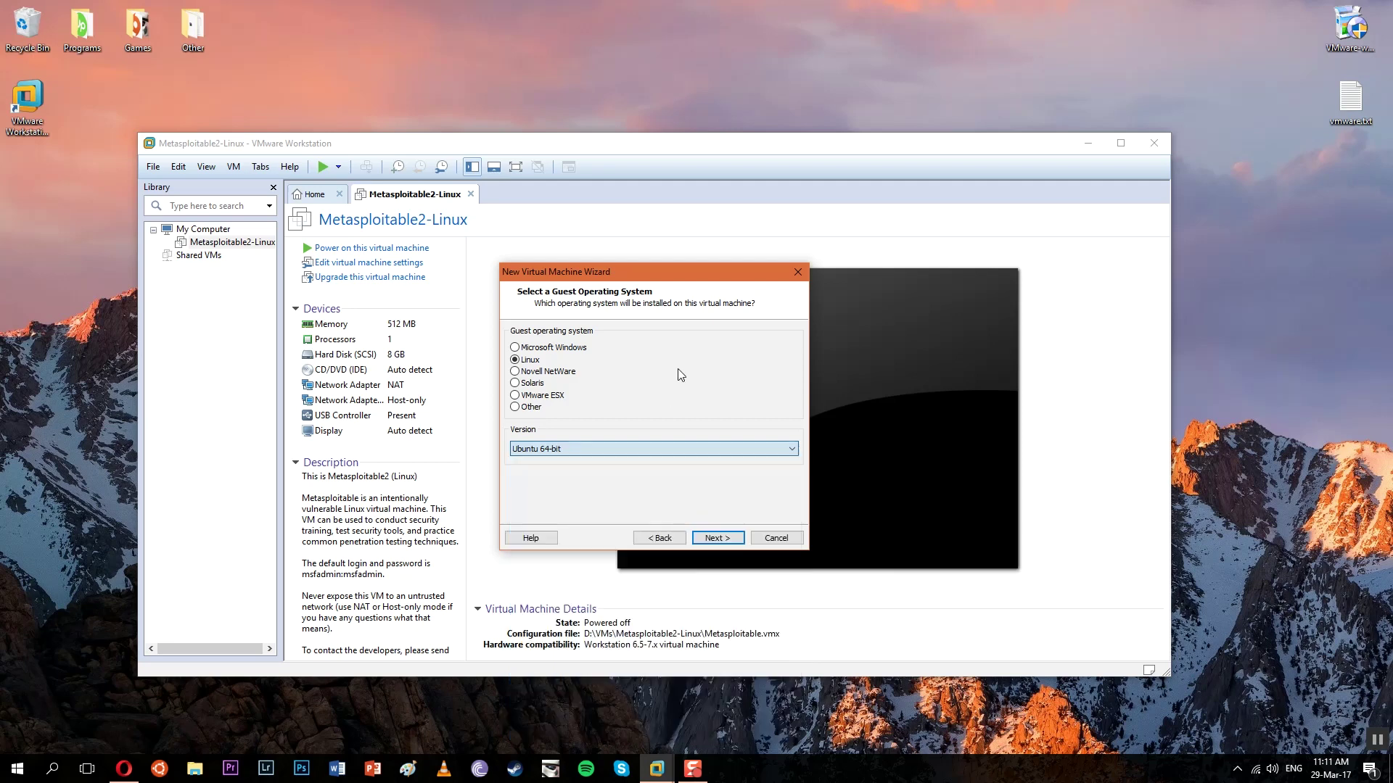
click(717, 538)
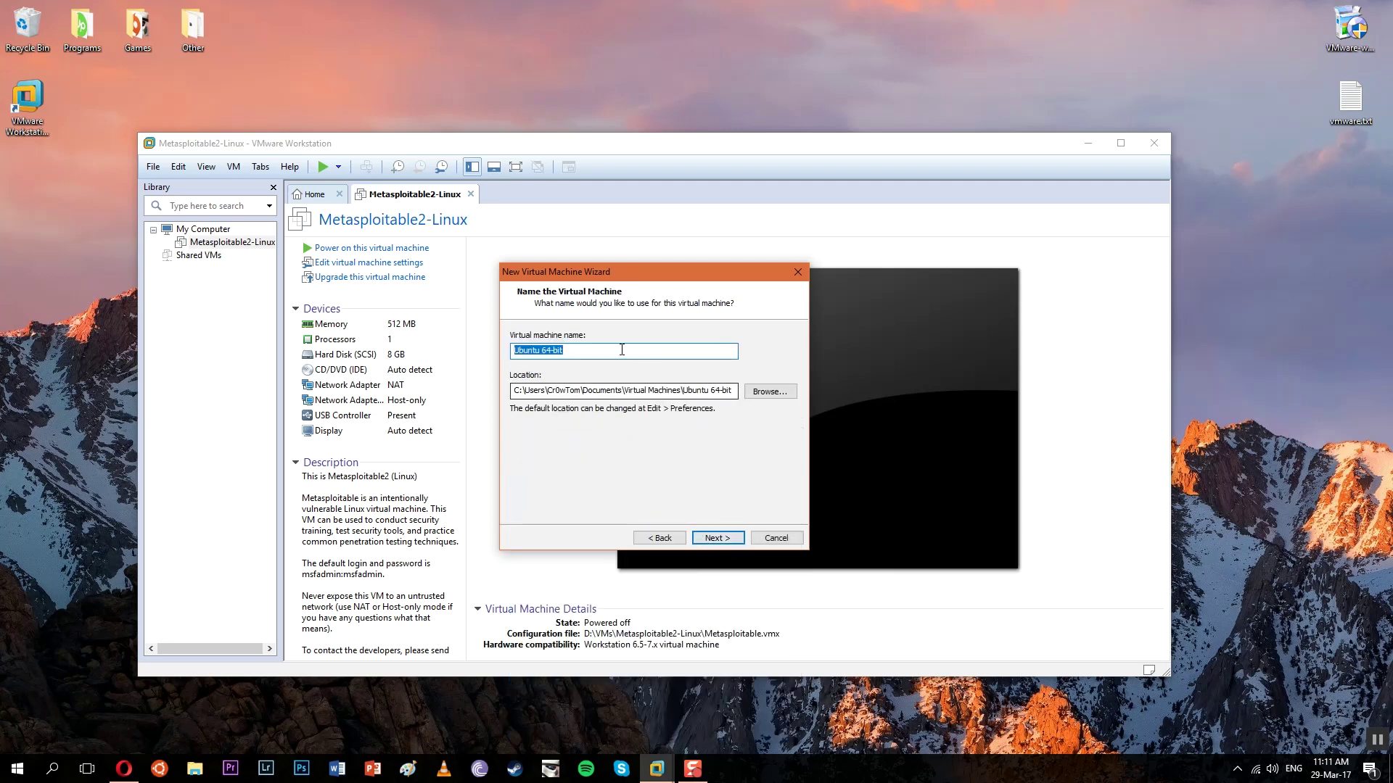
Step: Name the virtual machine Kali Linux and set its location to a new folder Kali inside VMs on HDD (D:)
text(Kali Linux)
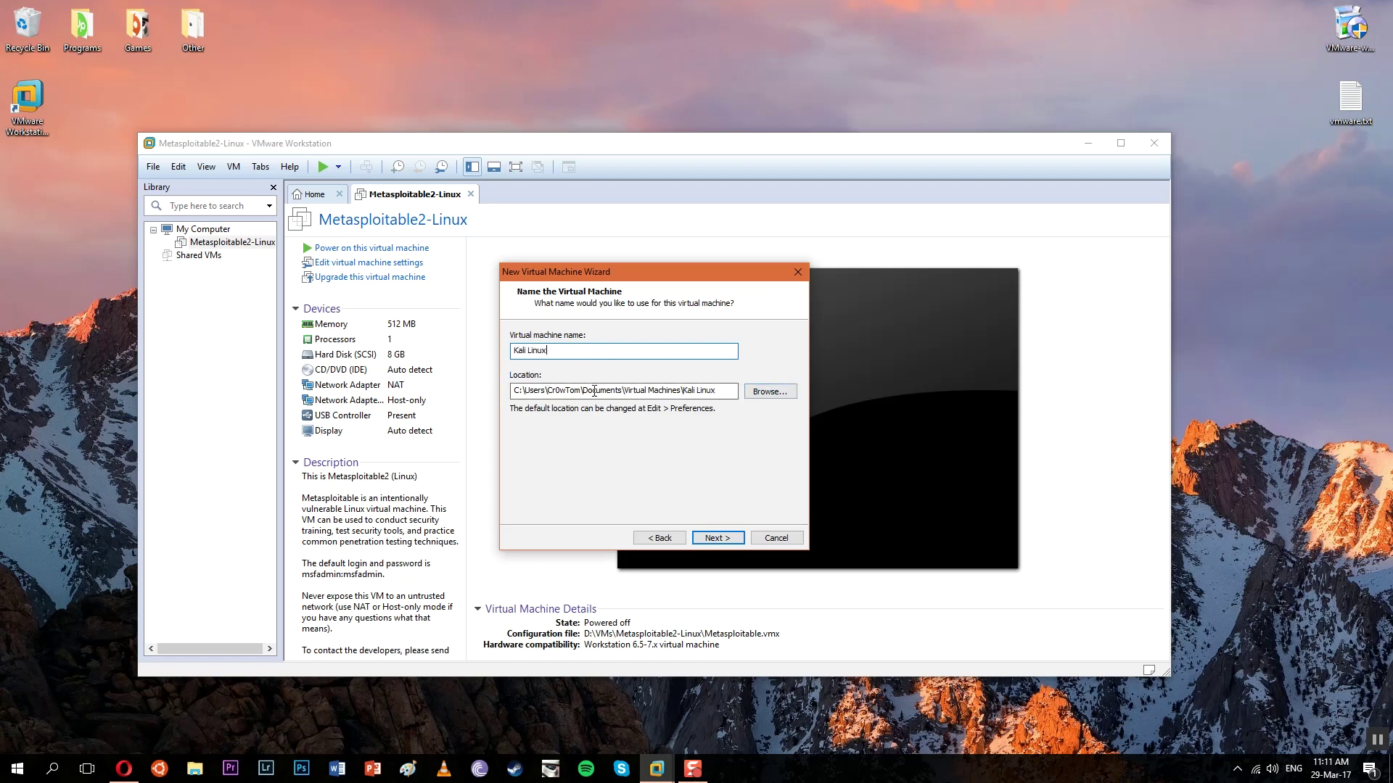
click(771, 391)
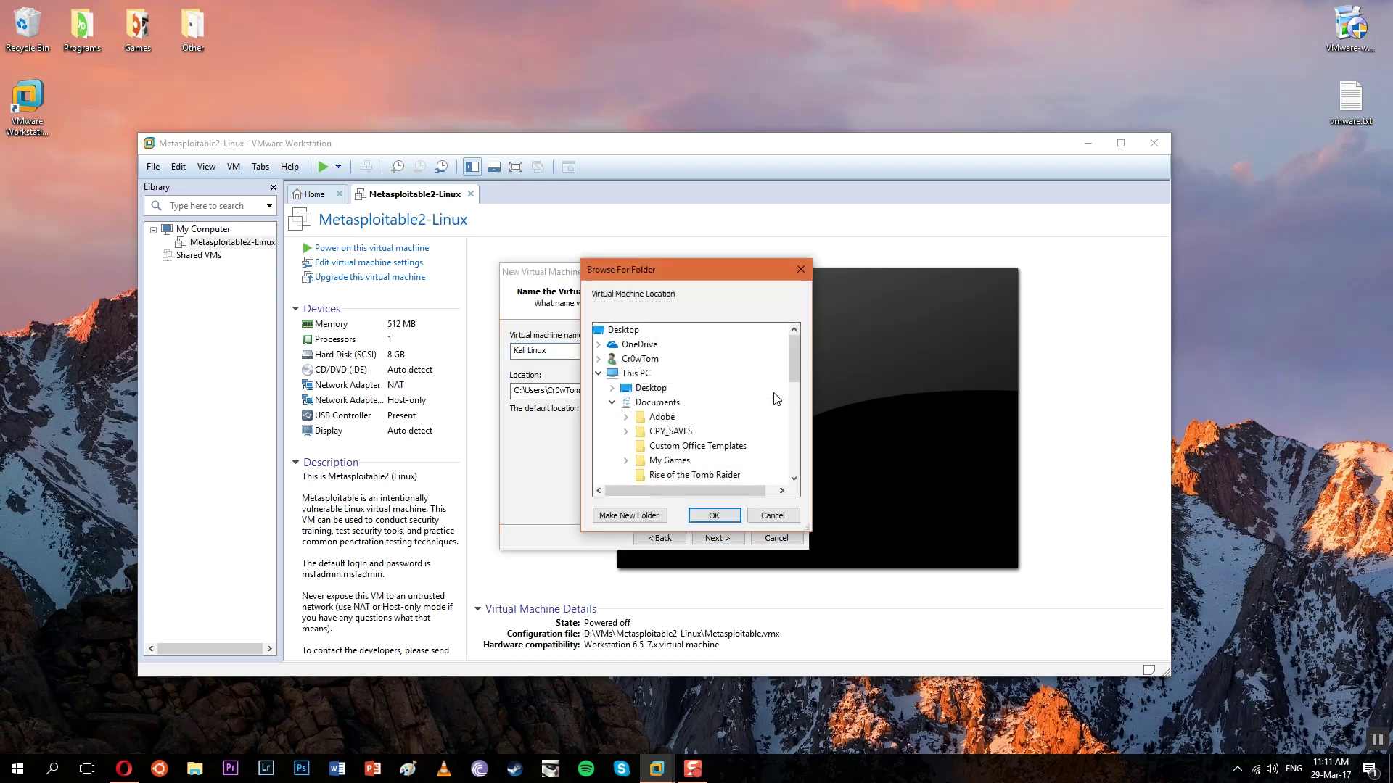
click(636, 373)
scroll(682, 388, down, 5)
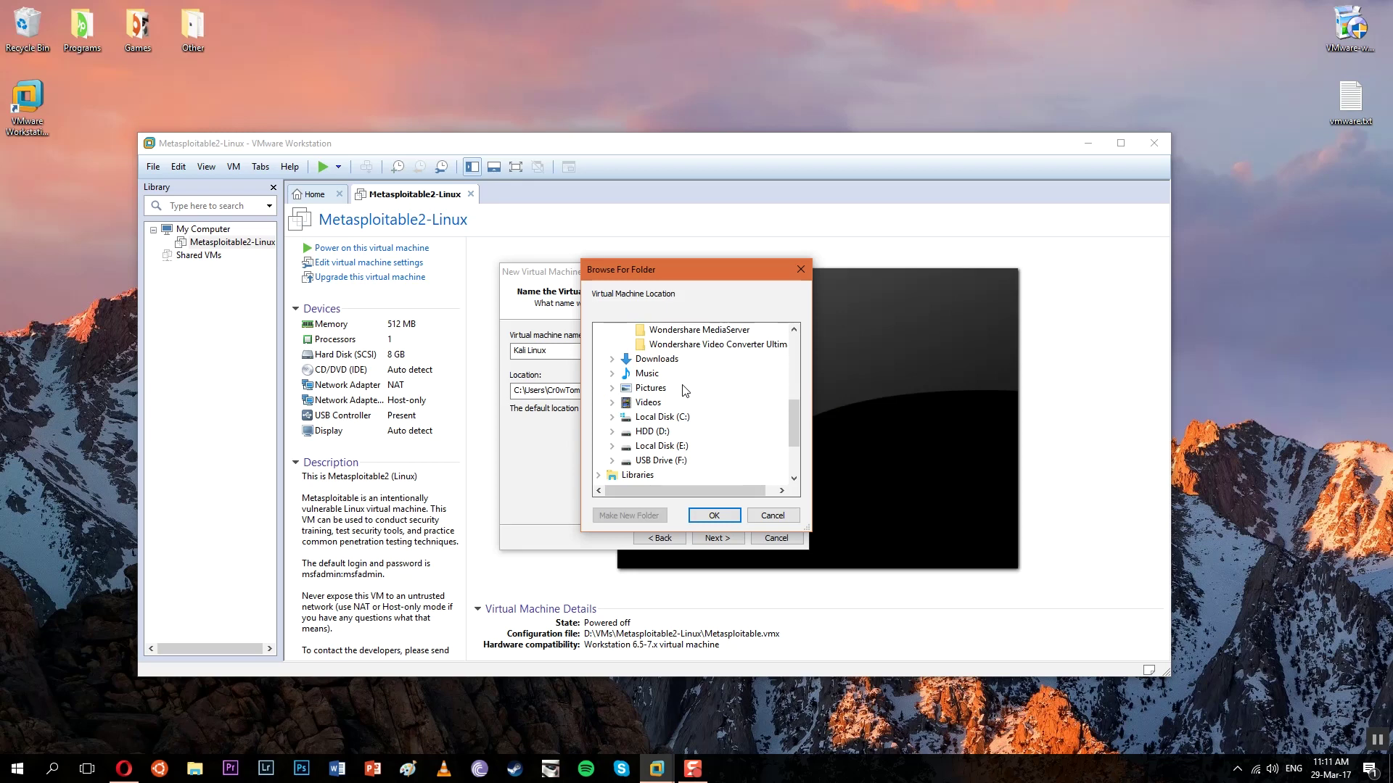
click(612, 446)
scroll(618, 427, down, 2)
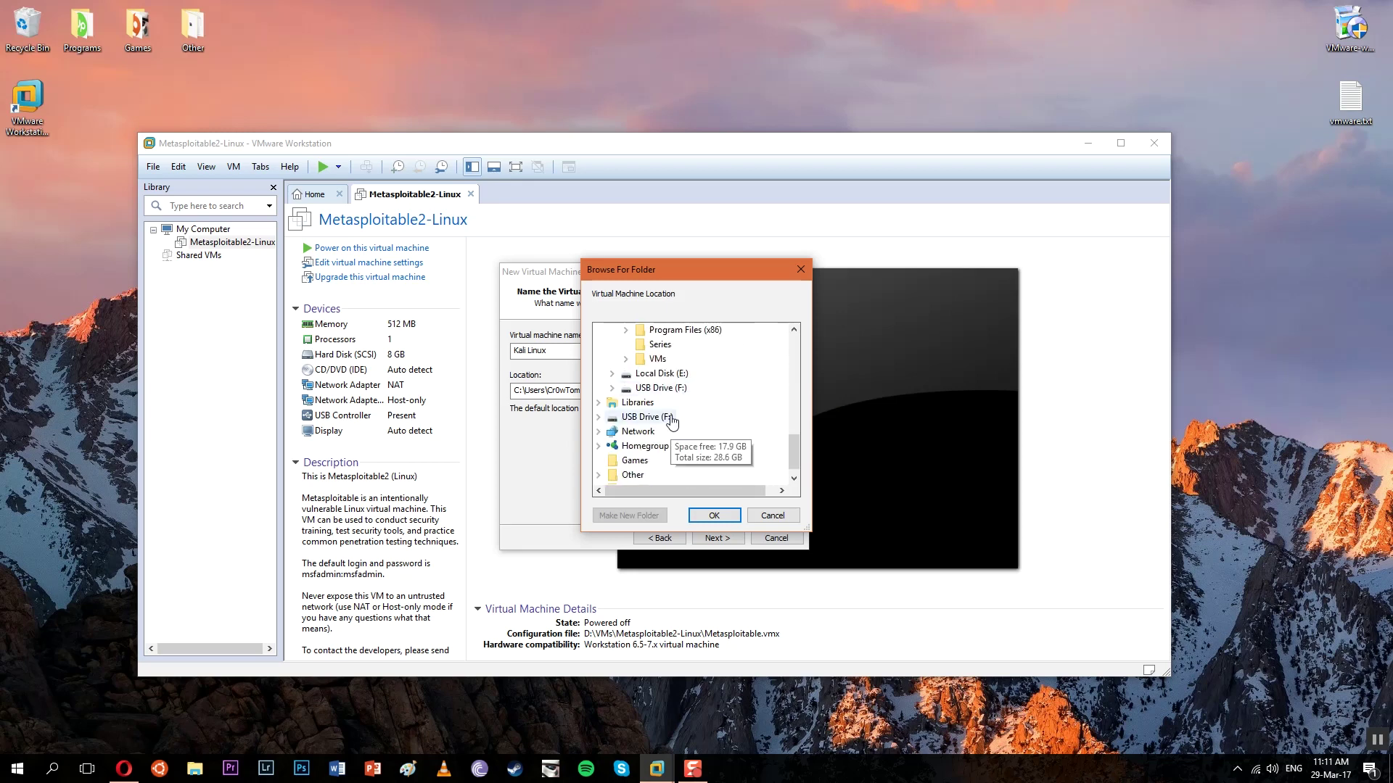
click(626, 402)
click(639, 416)
click(658, 401)
click(651, 517)
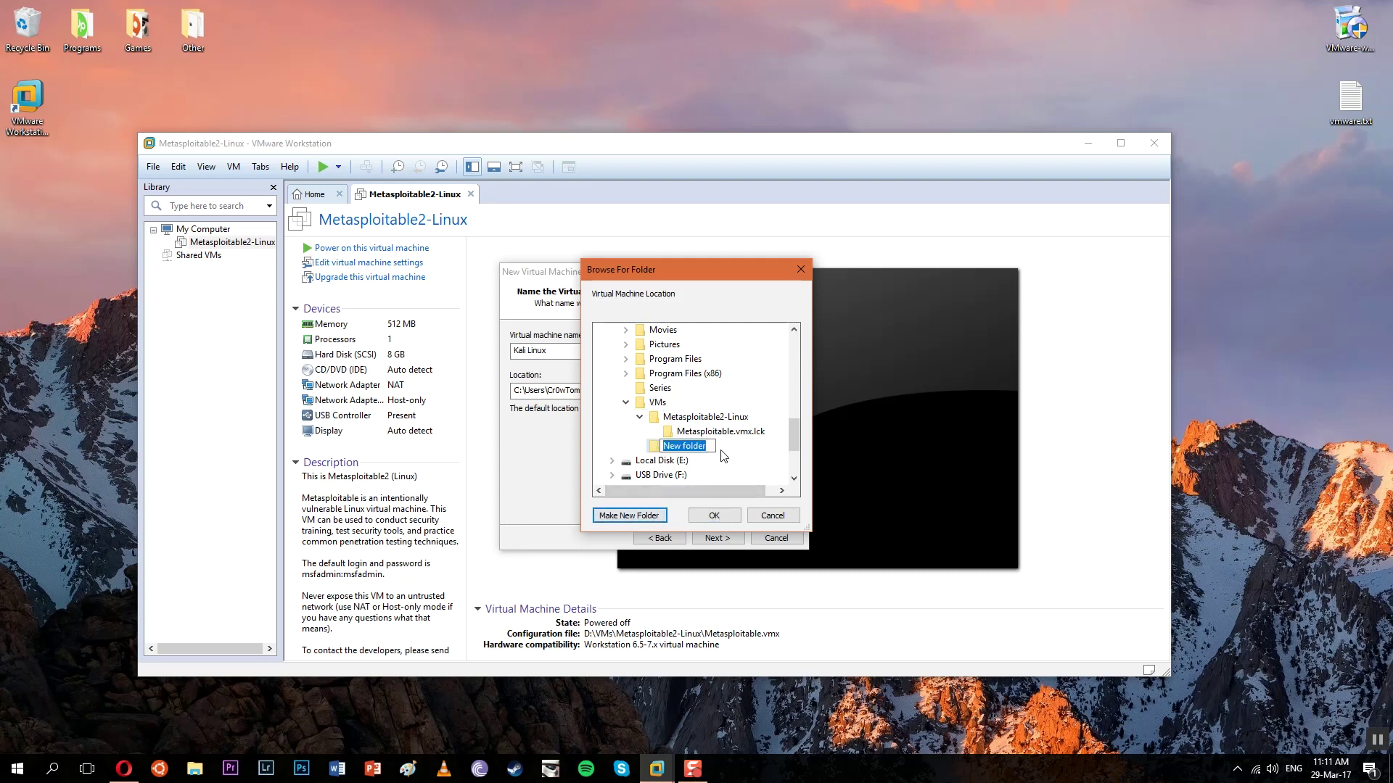
text(Kali)
key(Return)
click(724, 521)
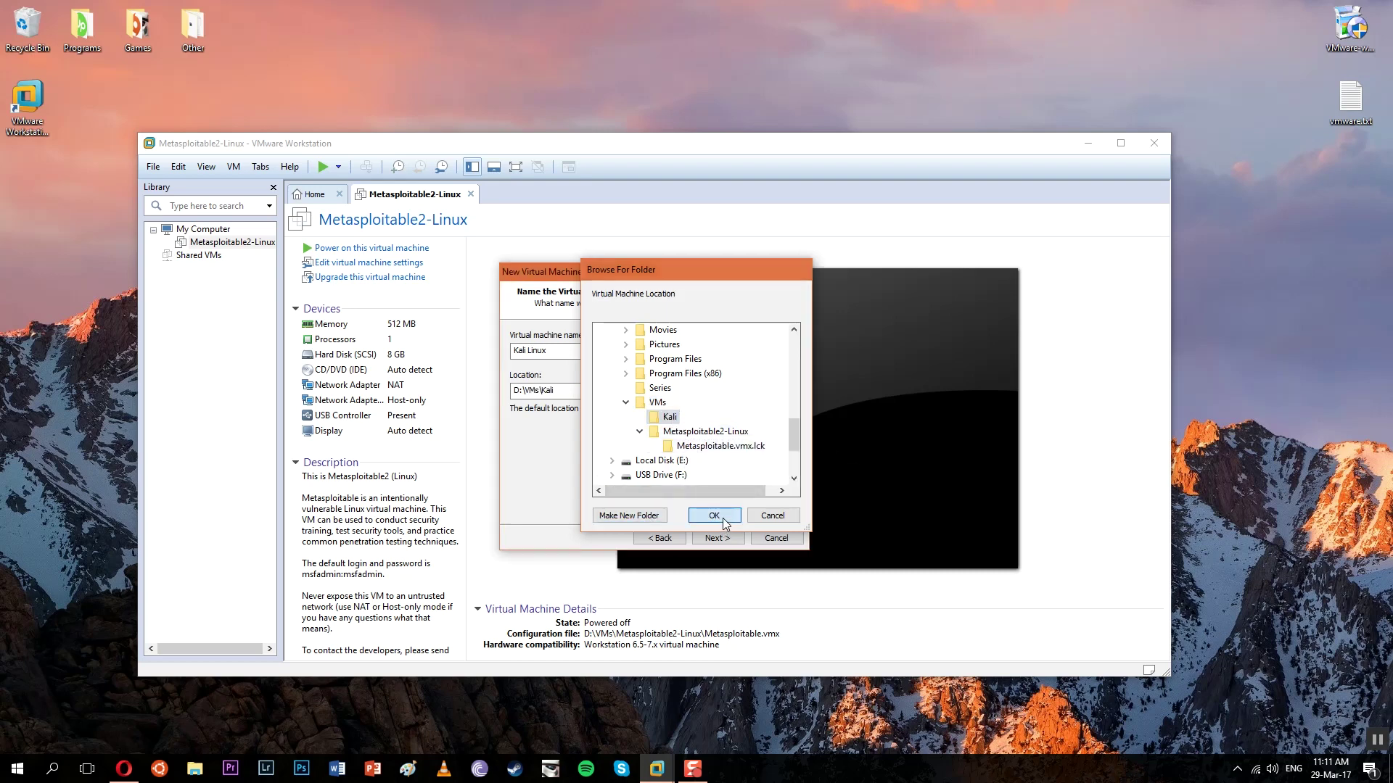
click(716, 538)
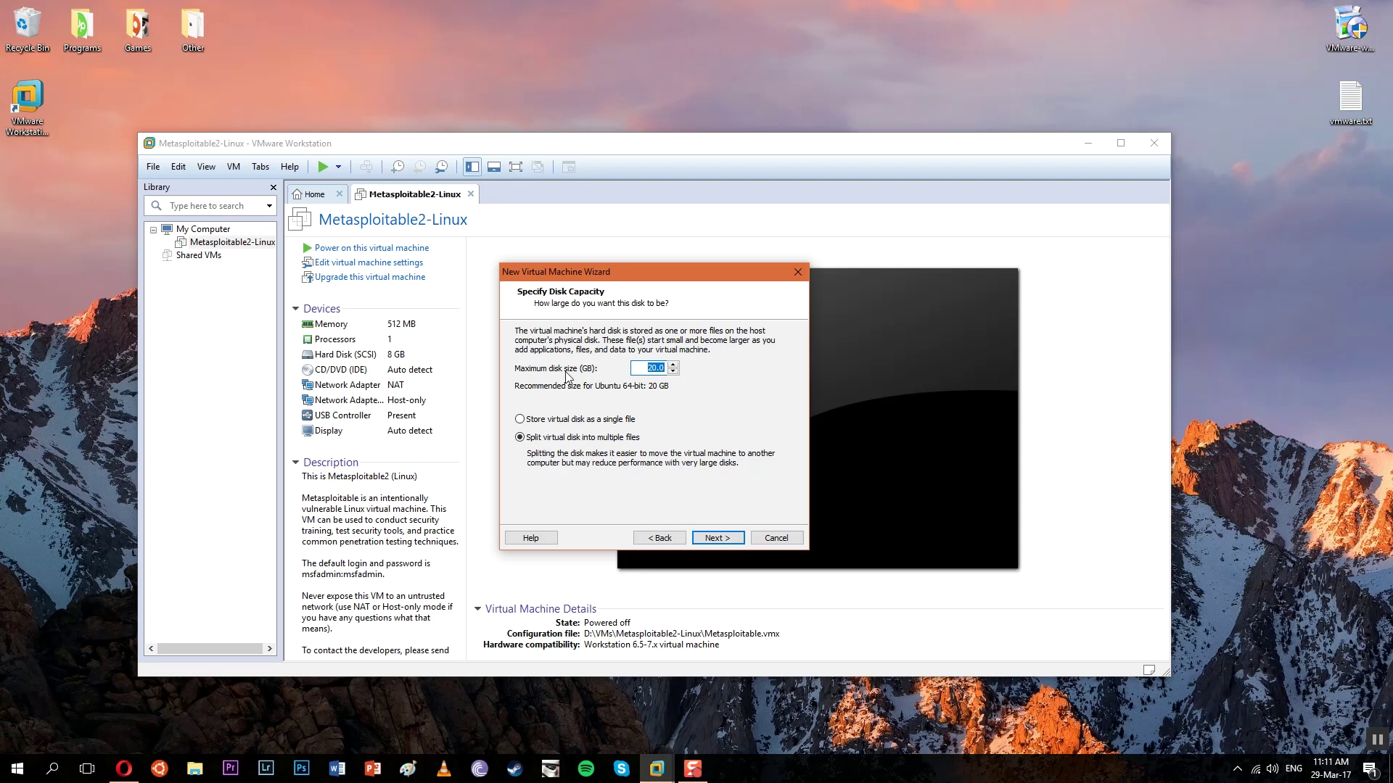
Step: Accept a 20 GB virtual disk split into multiple files and set the virtual machine's memory to 4096 MB
click(650, 367)
click(716, 542)
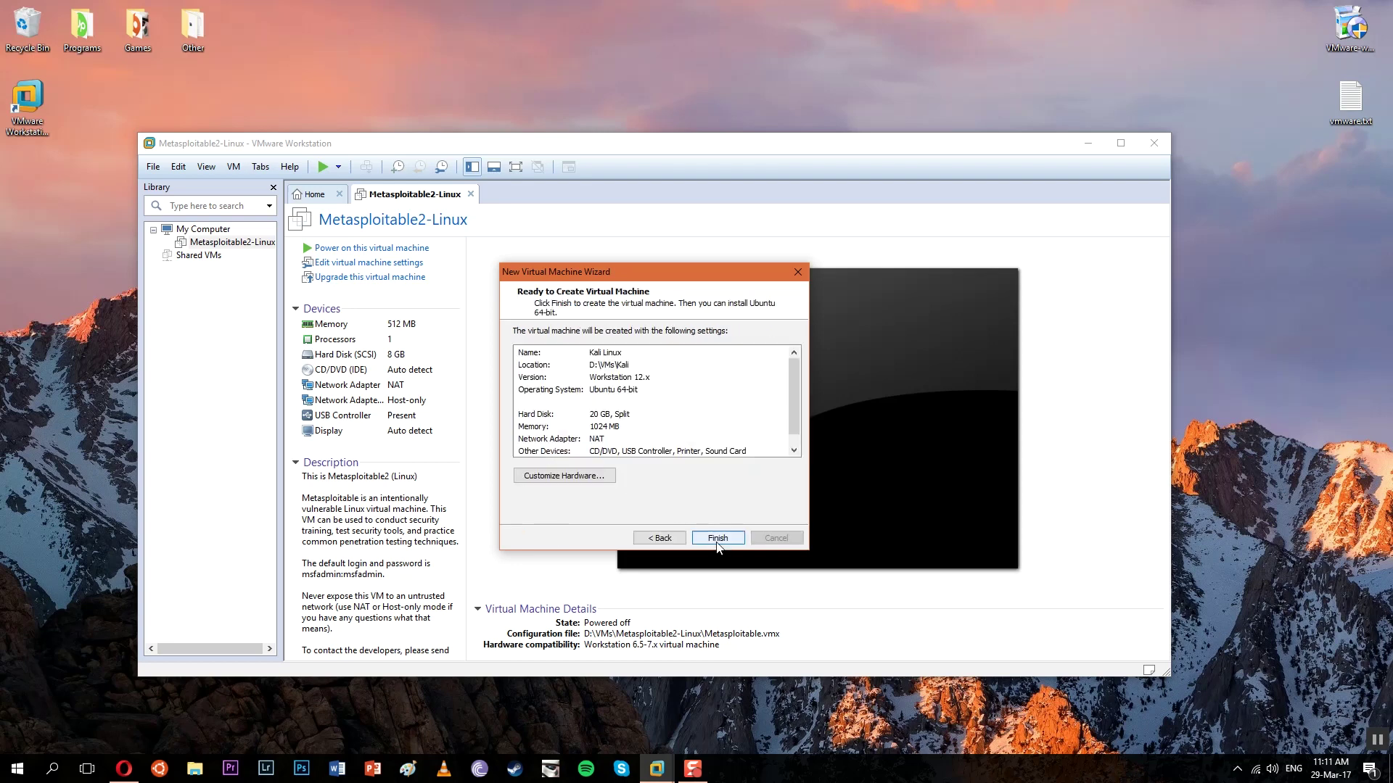
click(562, 476)
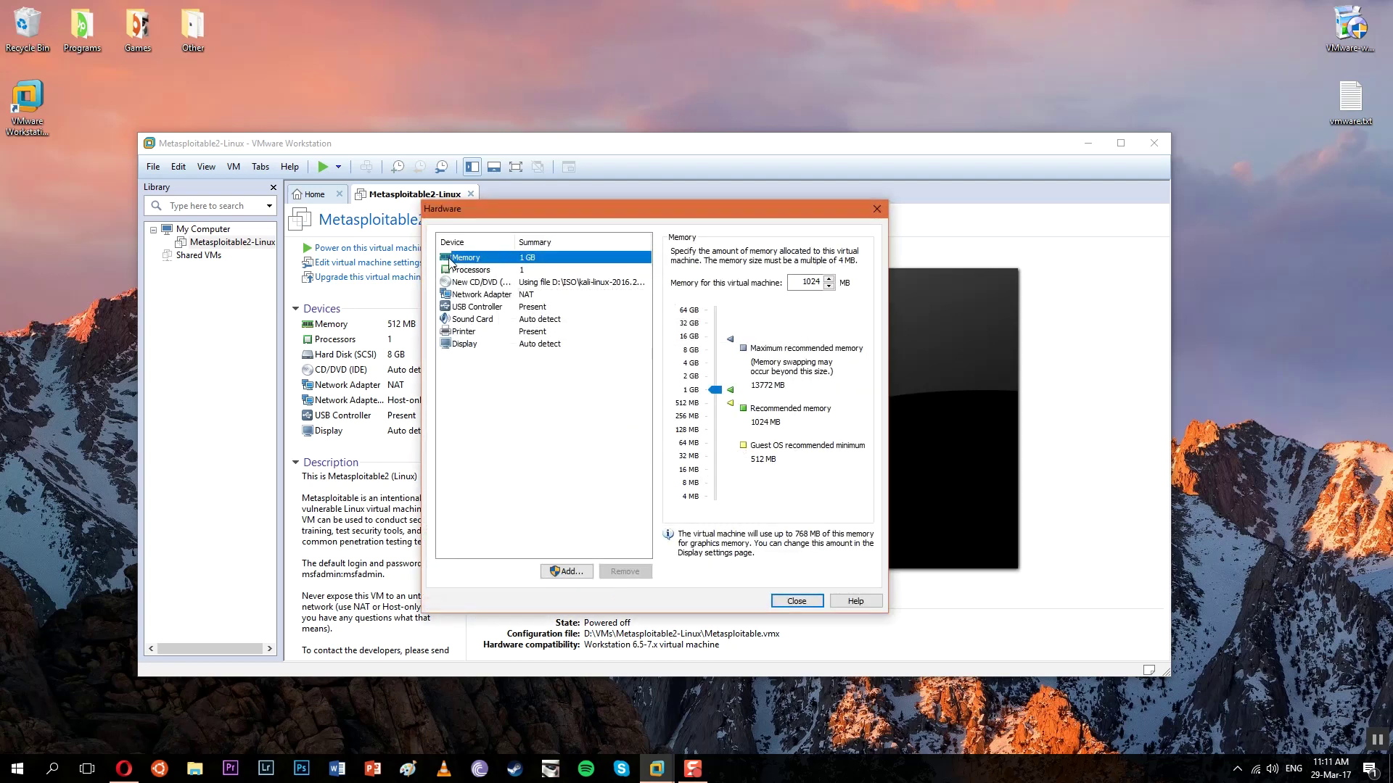
drag(715, 391, 719, 369)
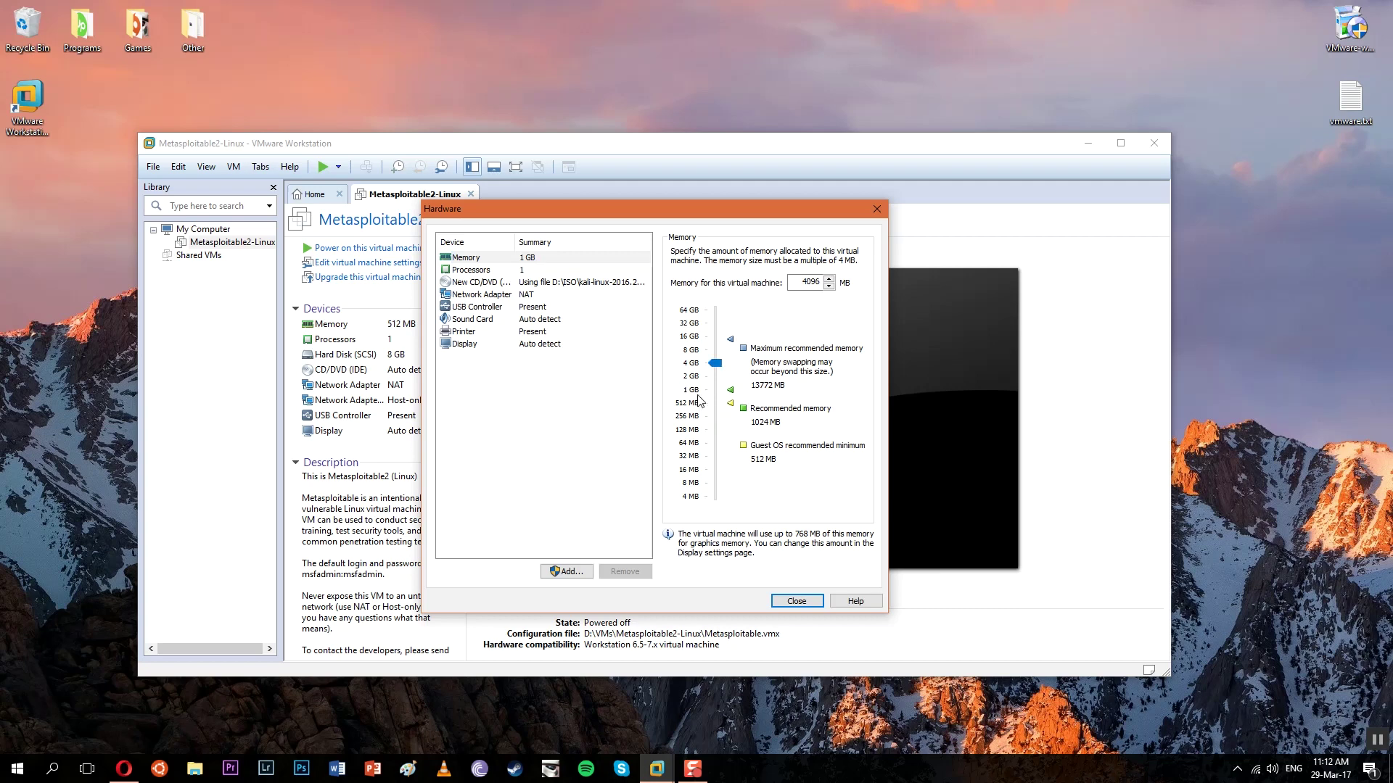
Step: Try 2 cores per processor in the processor settings and return the core count to 1
click(484, 270)
click(822, 255)
click(823, 255)
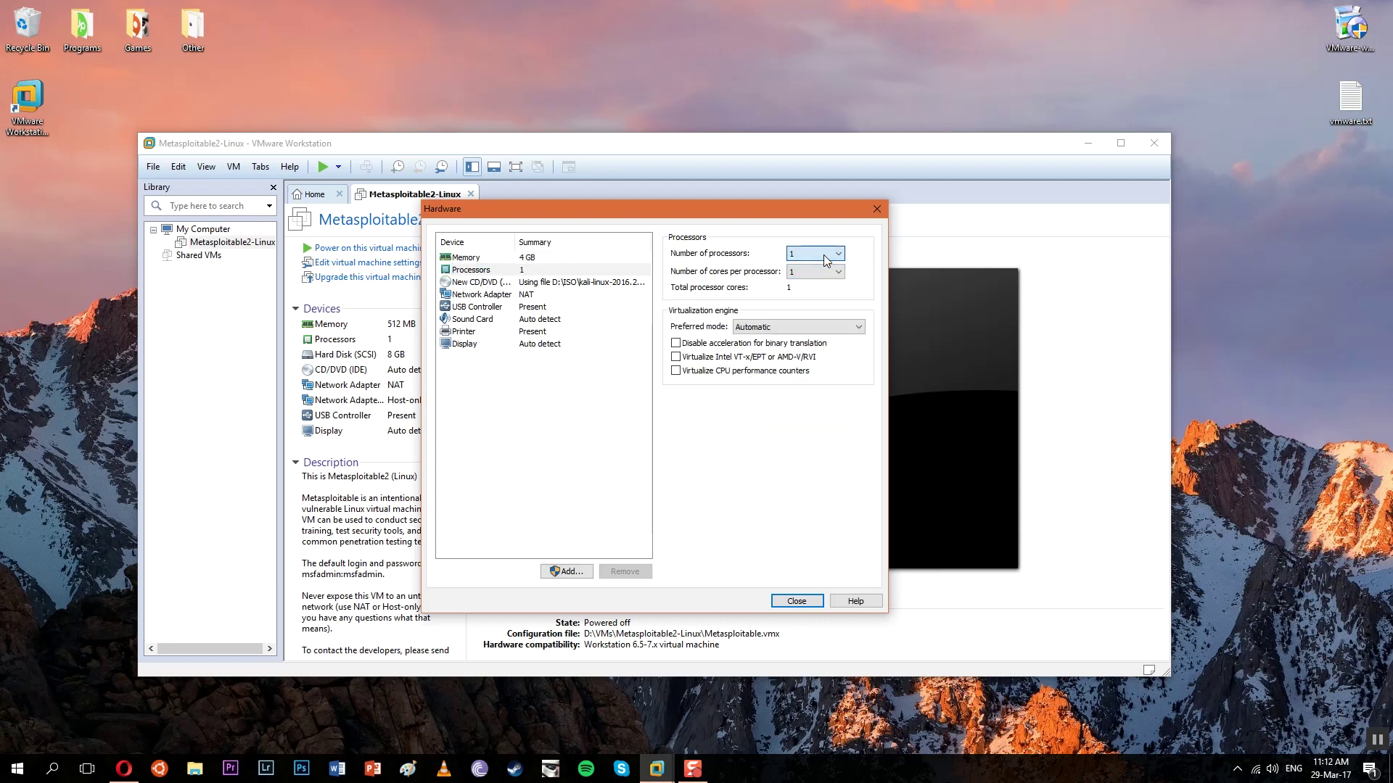
click(825, 274)
click(826, 276)
click(824, 272)
click(806, 274)
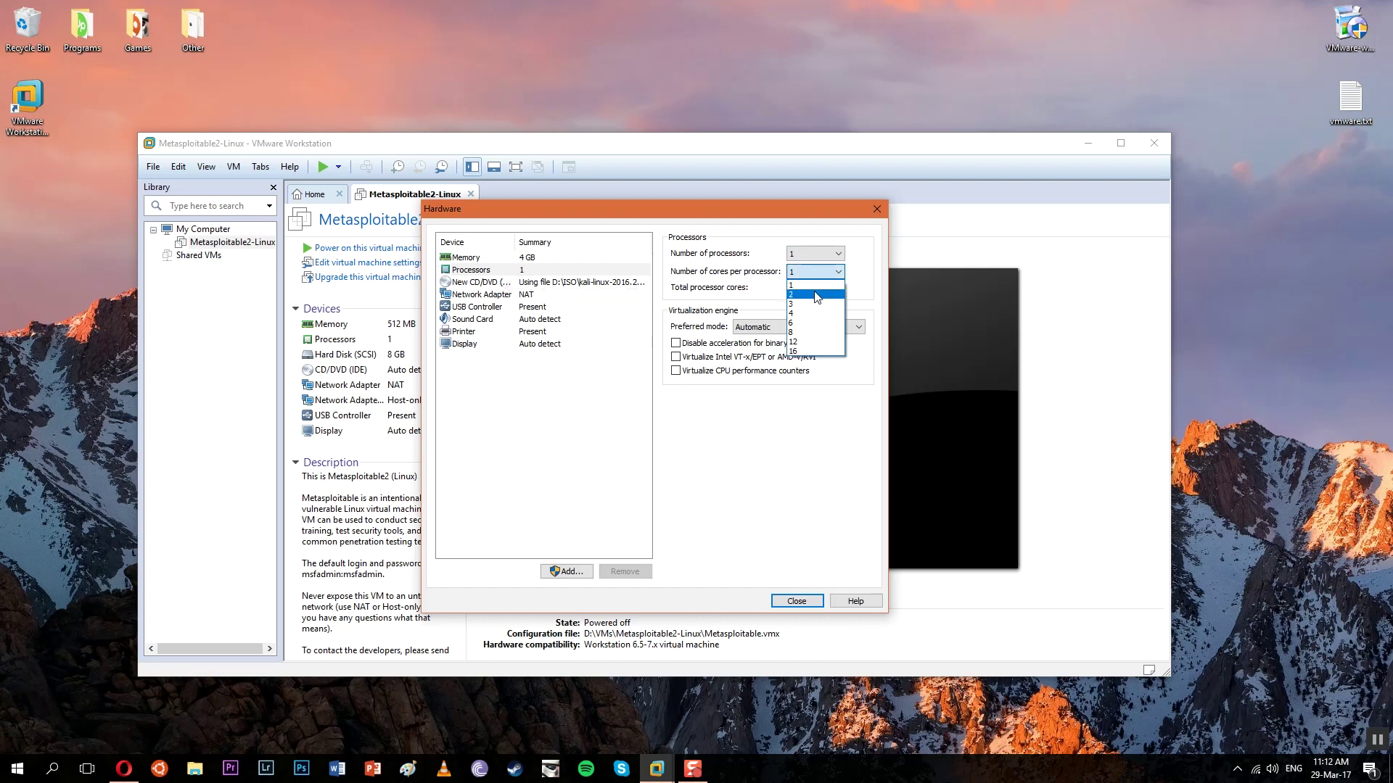
click(794, 293)
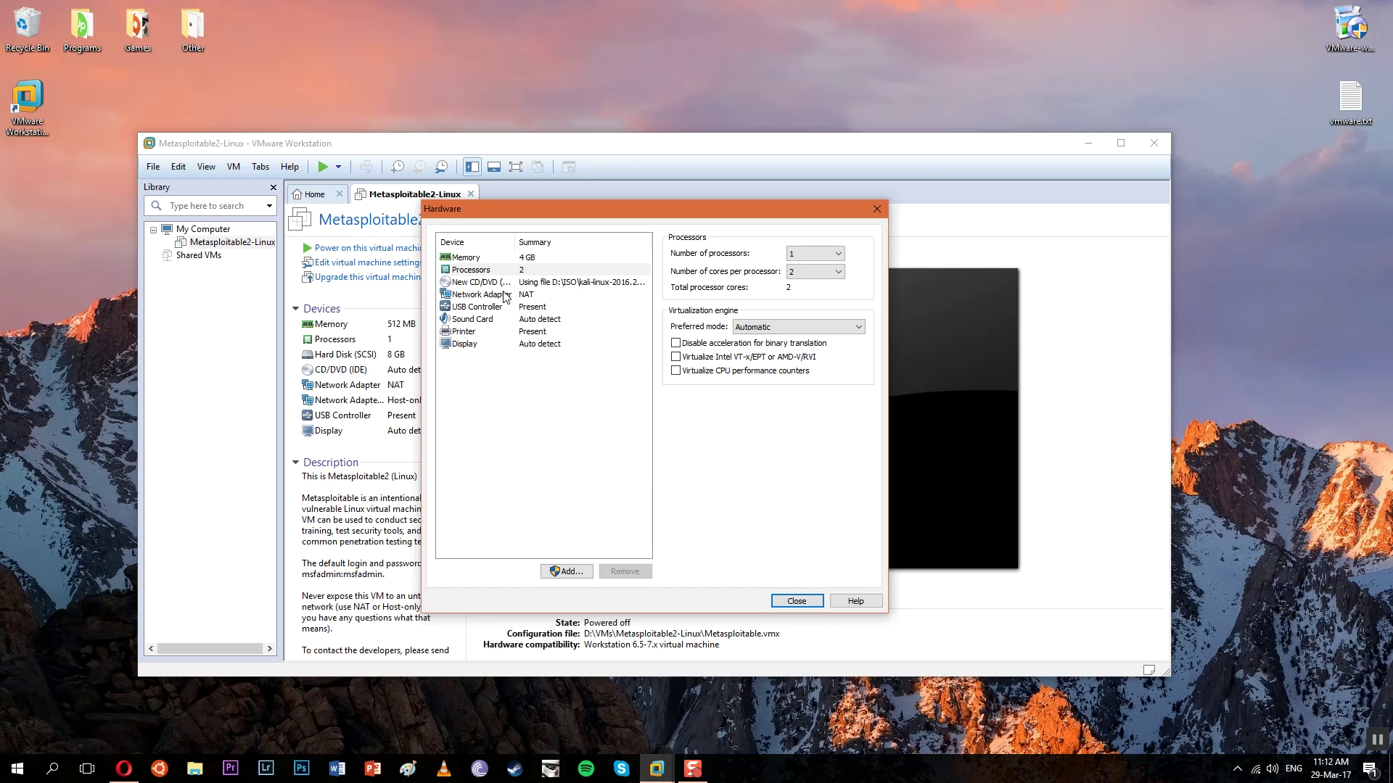
click(809, 272)
click(798, 284)
Step: Review the virtual machine's CD/DVD drive and network adapter settings
click(479, 283)
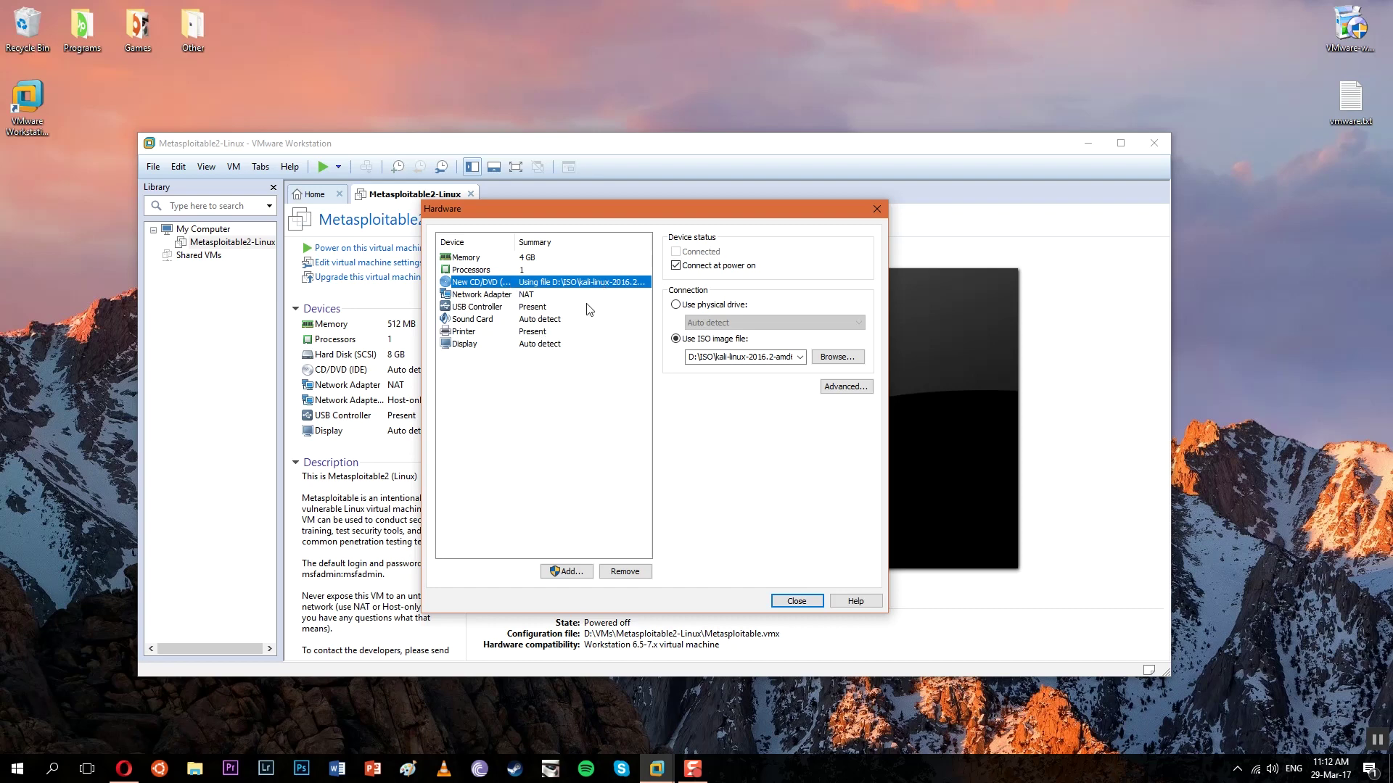
click(500, 297)
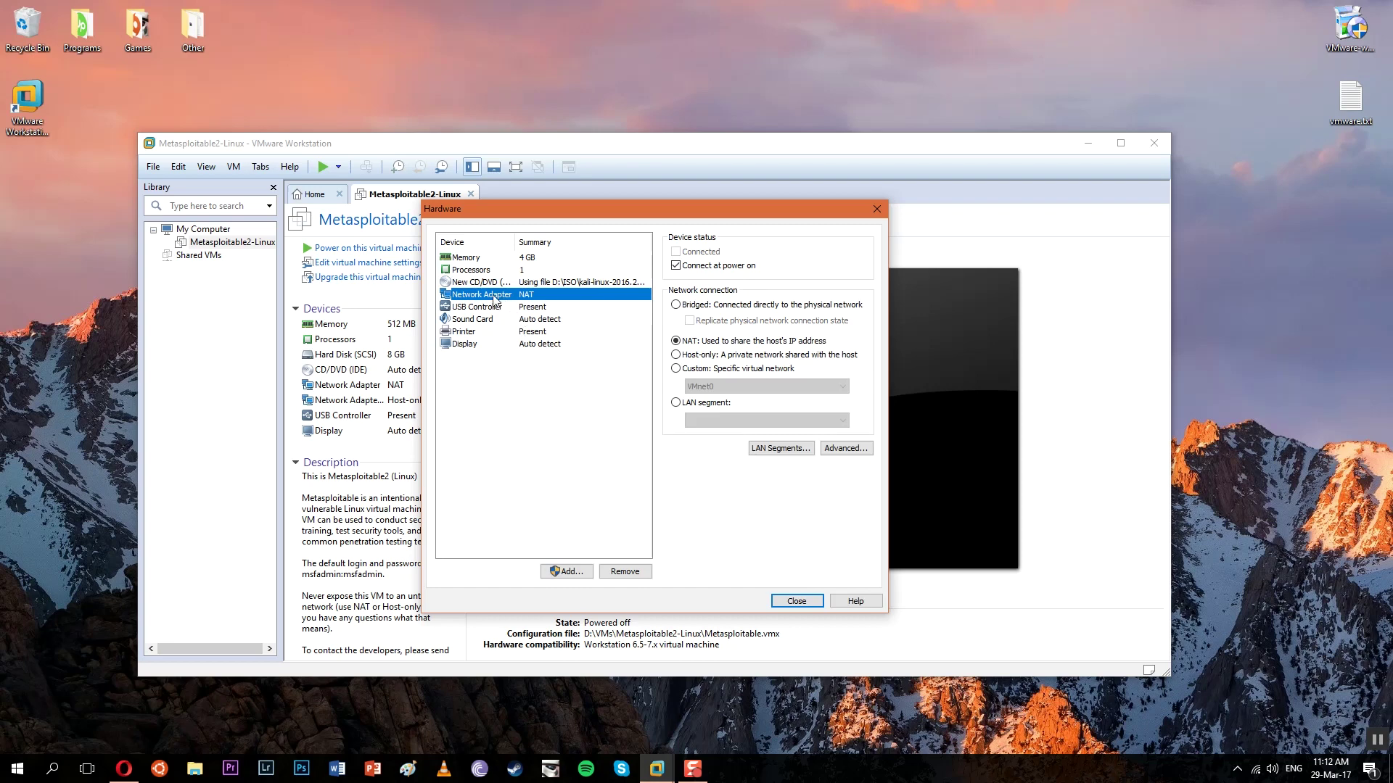
click(633, 307)
click(555, 295)
drag(641, 220, 702, 225)
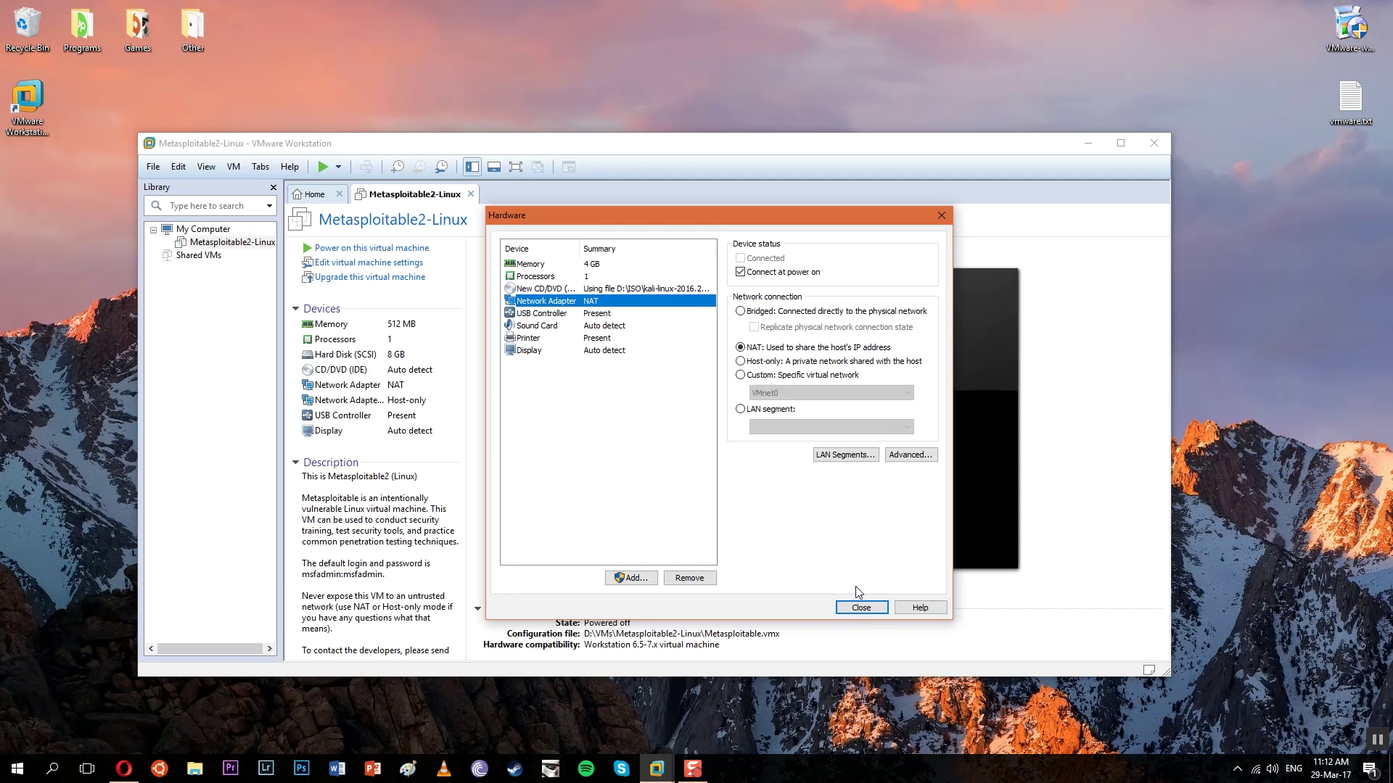
Step: Finish creating the Kali Linux virtual machine and power it on, dismissing the removable devices hint
click(860, 608)
click(708, 536)
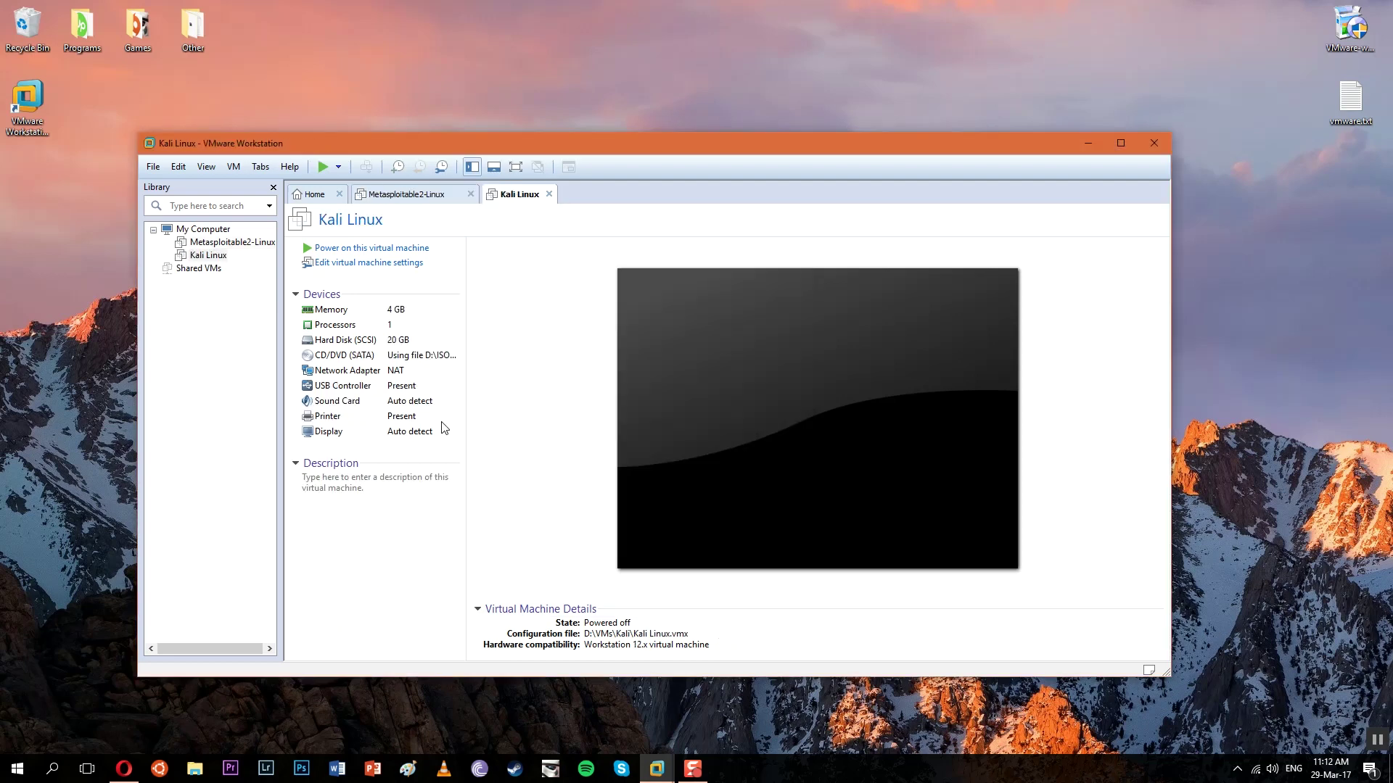
click(370, 248)
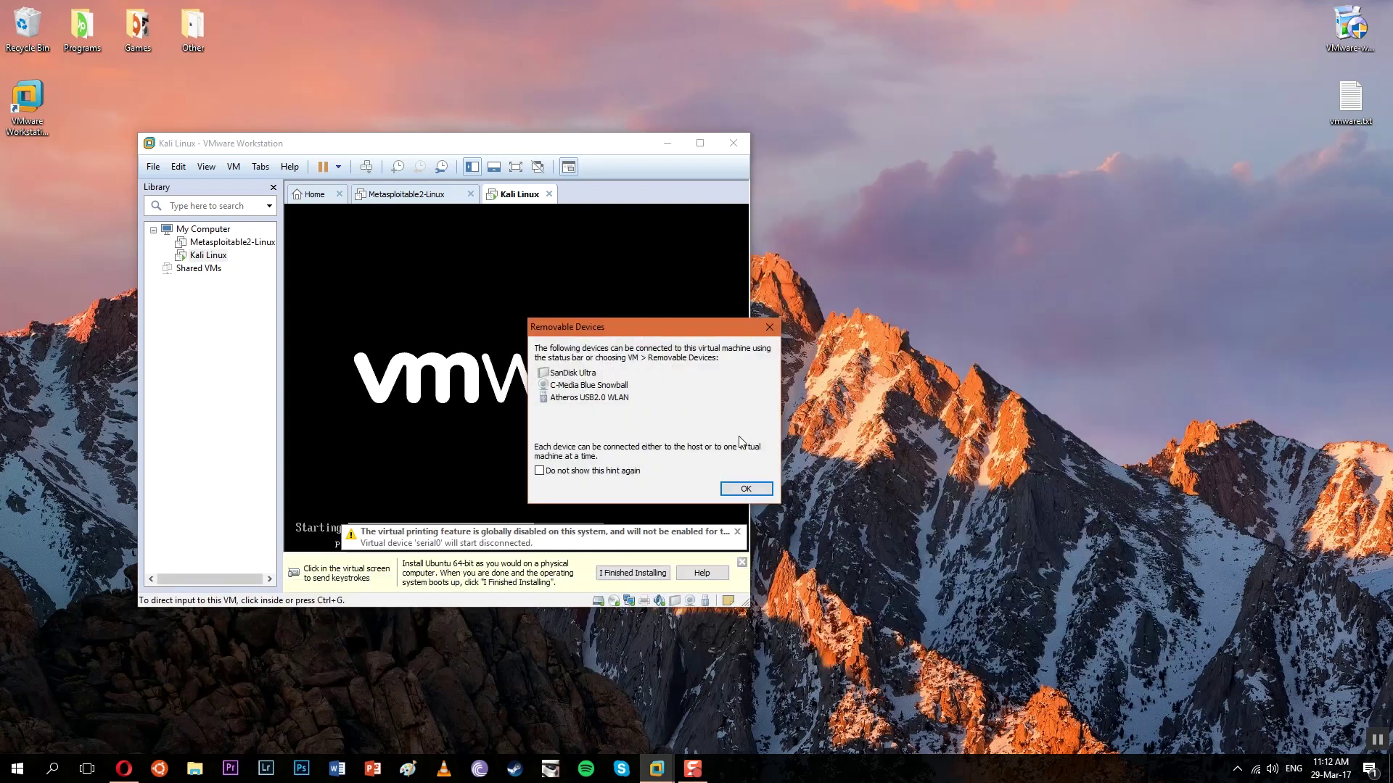
click(745, 488)
click(652, 447)
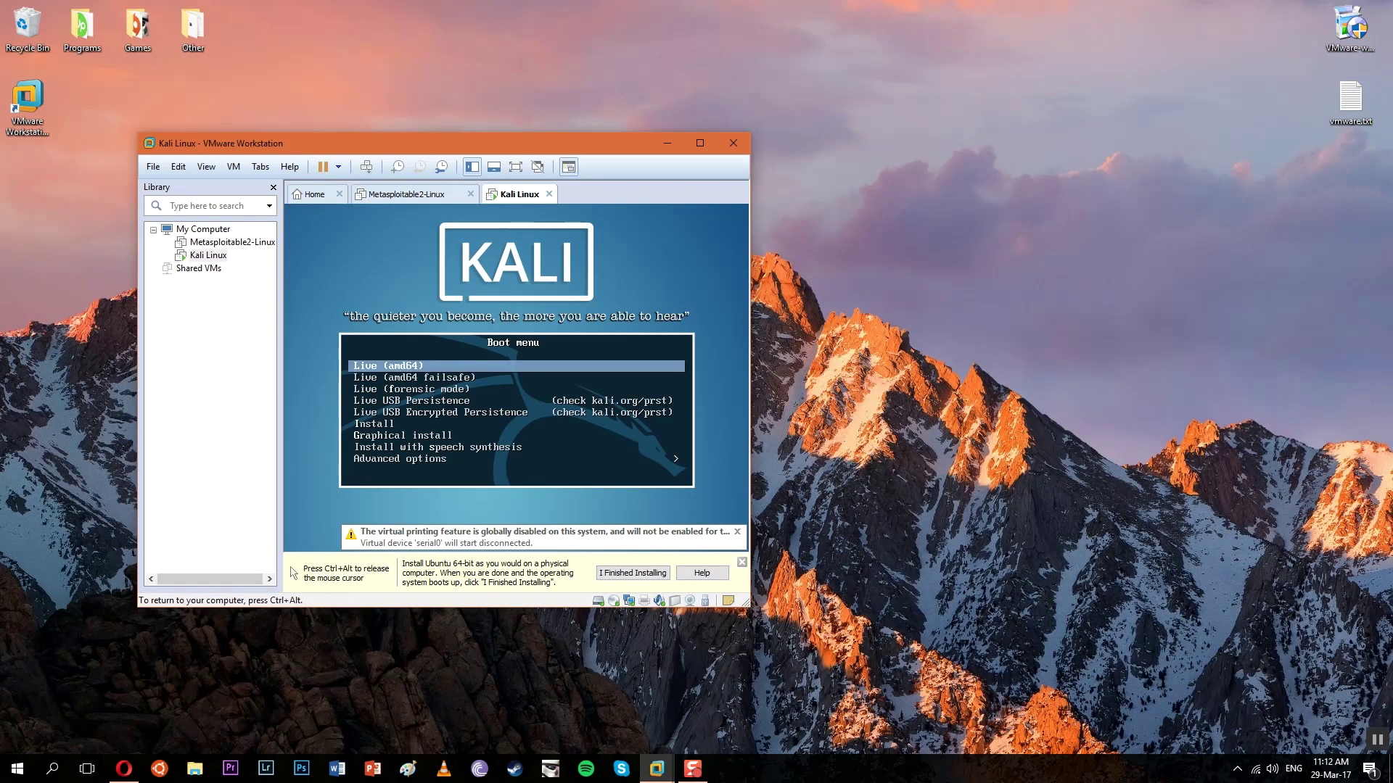
Step: Start the text-mode Install option from the Kali boot menu
key(Down)
key(Down)
key(Down)
key(Down)
key(Down)
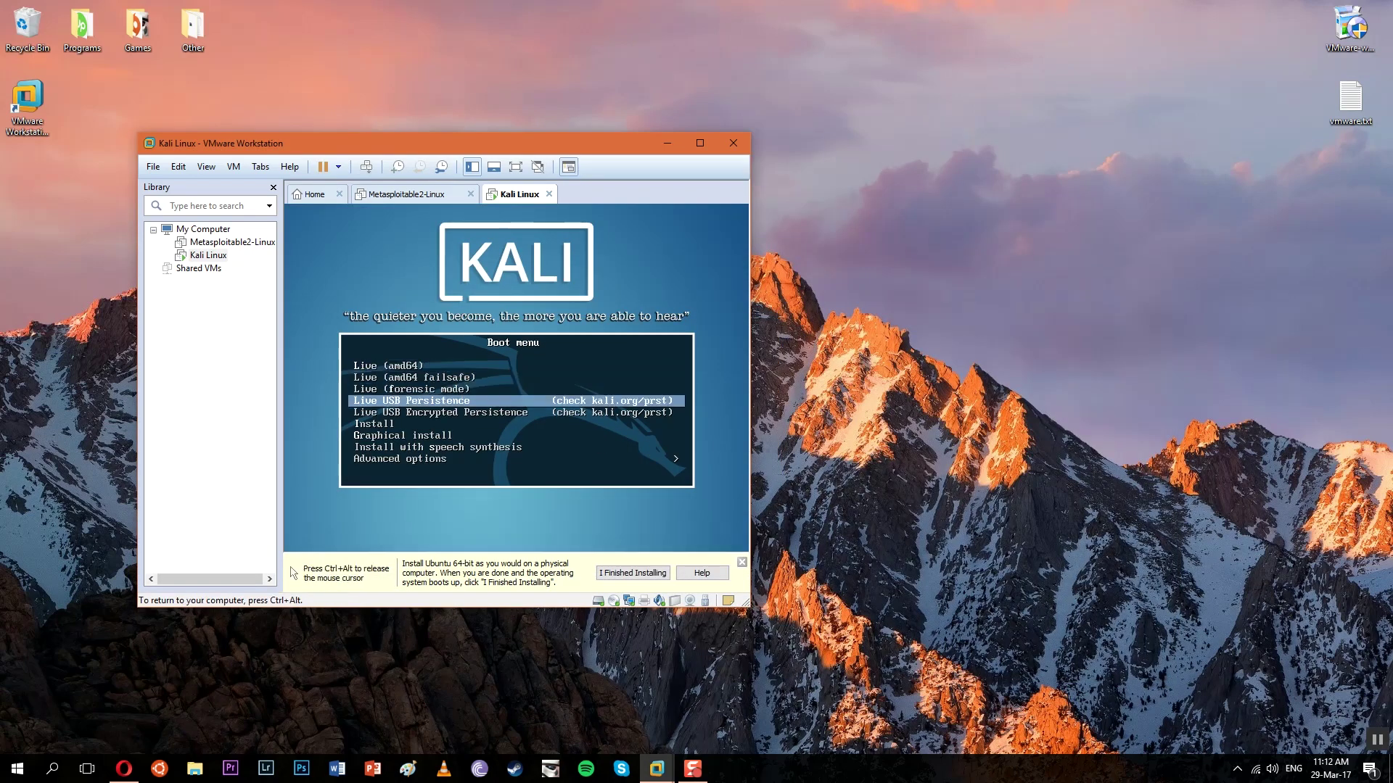
key(Return)
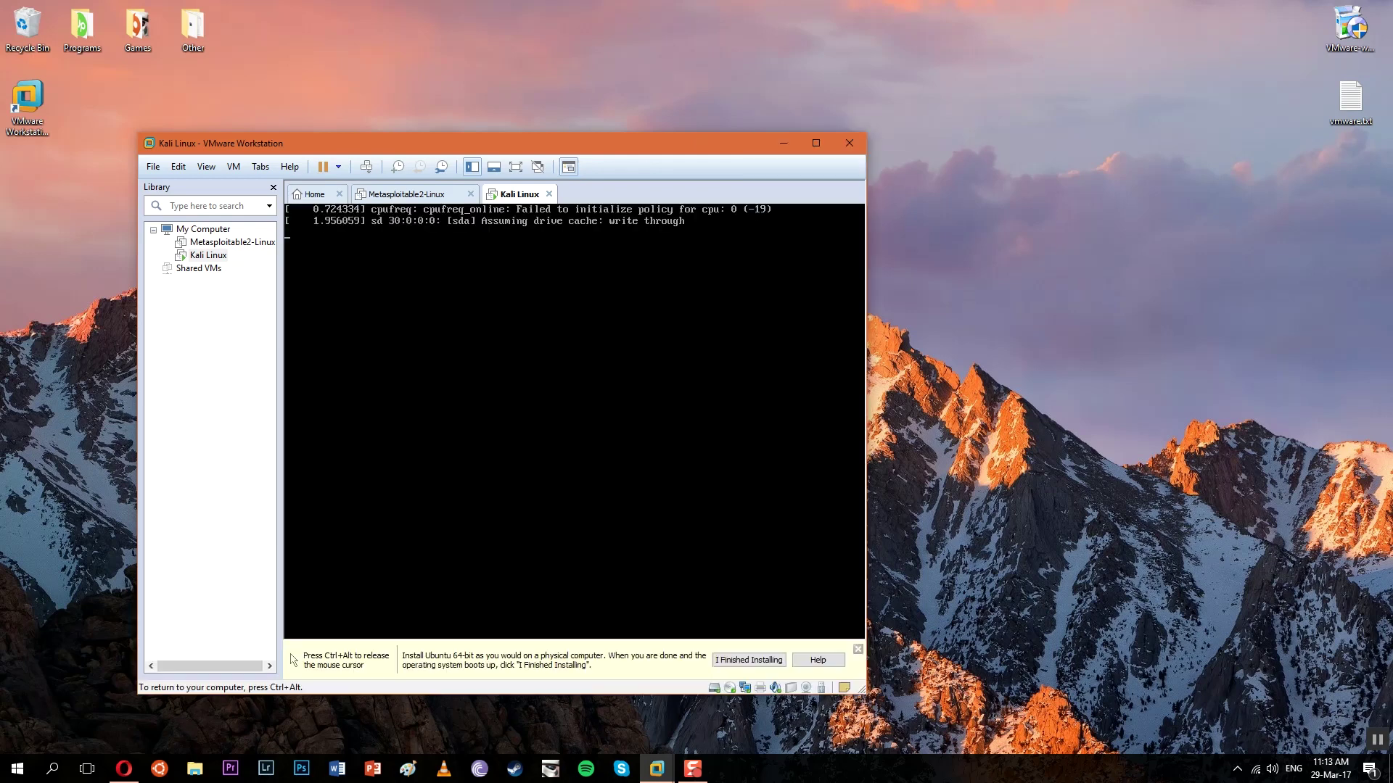
Step: Choose English as the installation language and United States as the location in the Kali installer
key(ctrl+alt)
drag(607, 141, 811, 130)
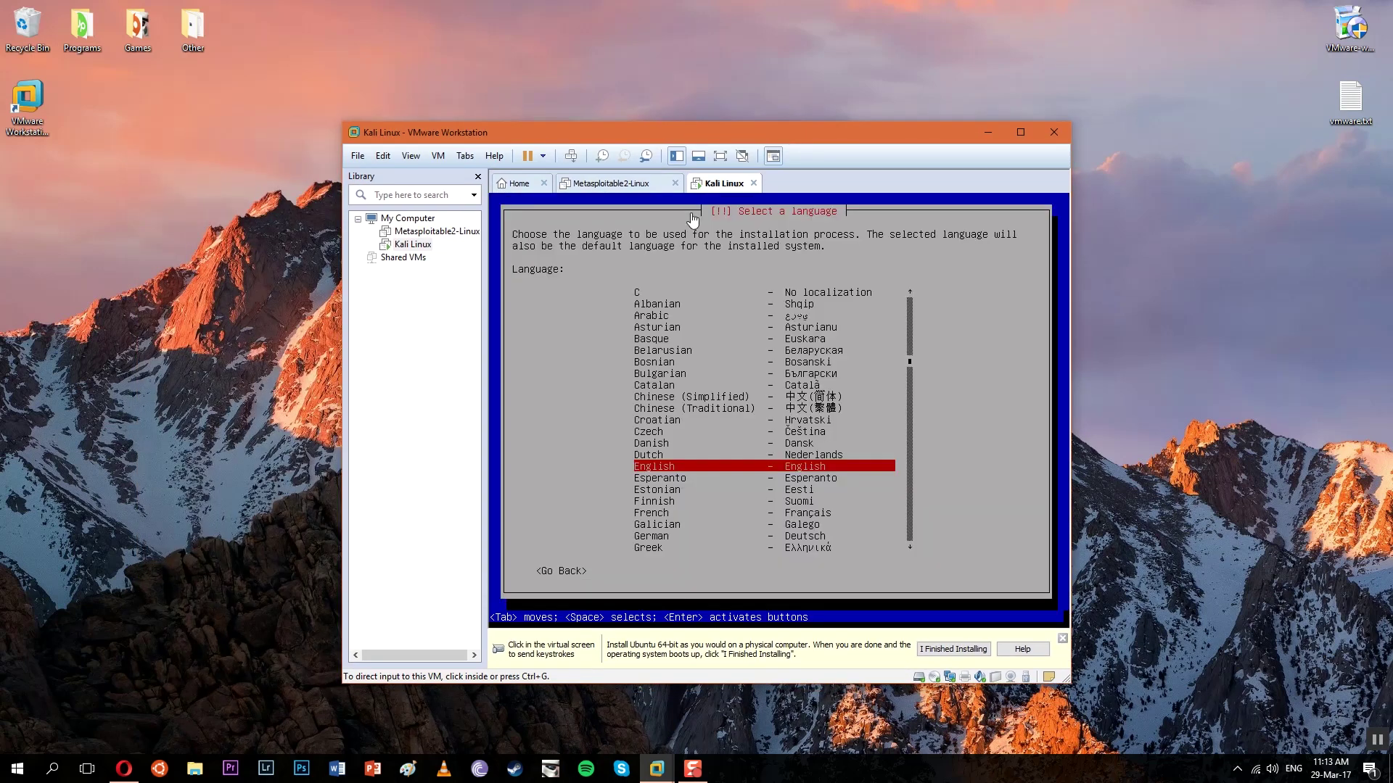
click(713, 279)
key(Return)
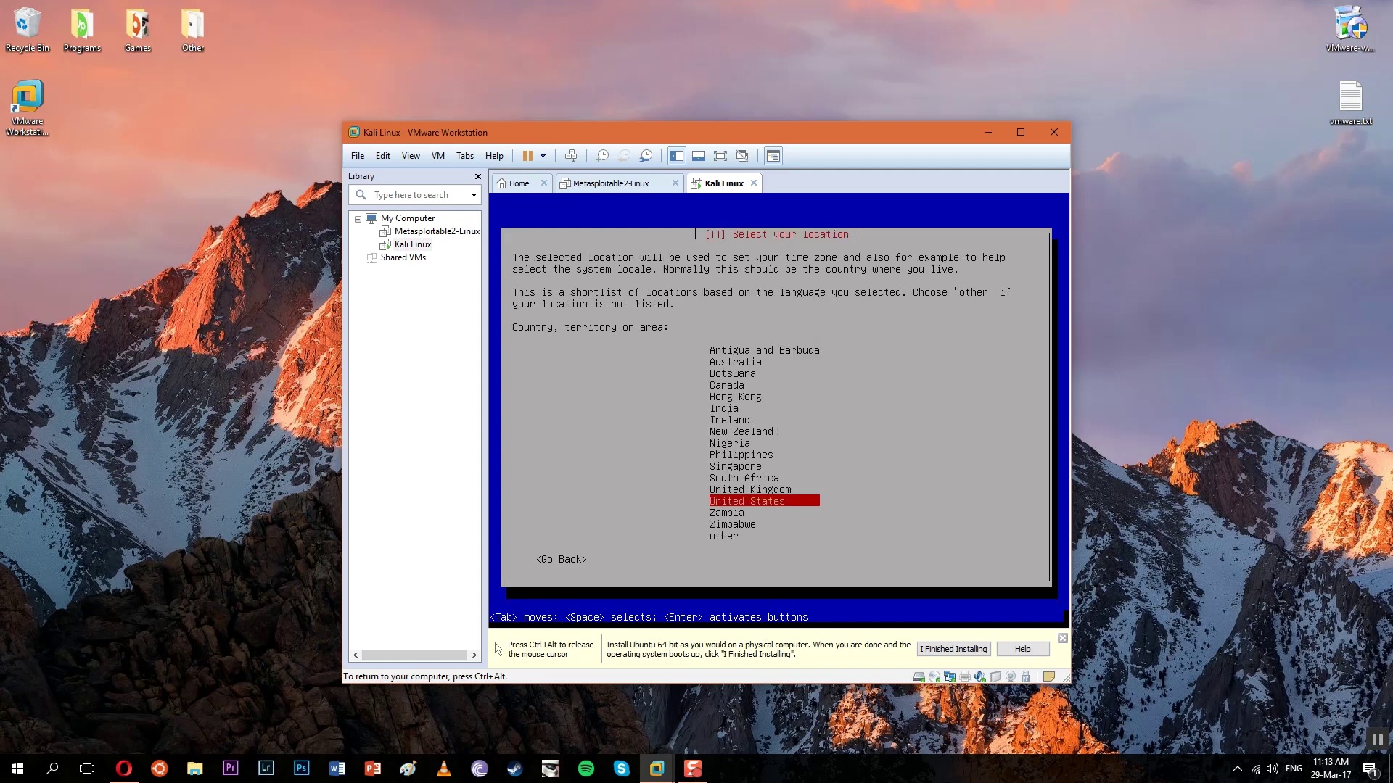
key(Return)
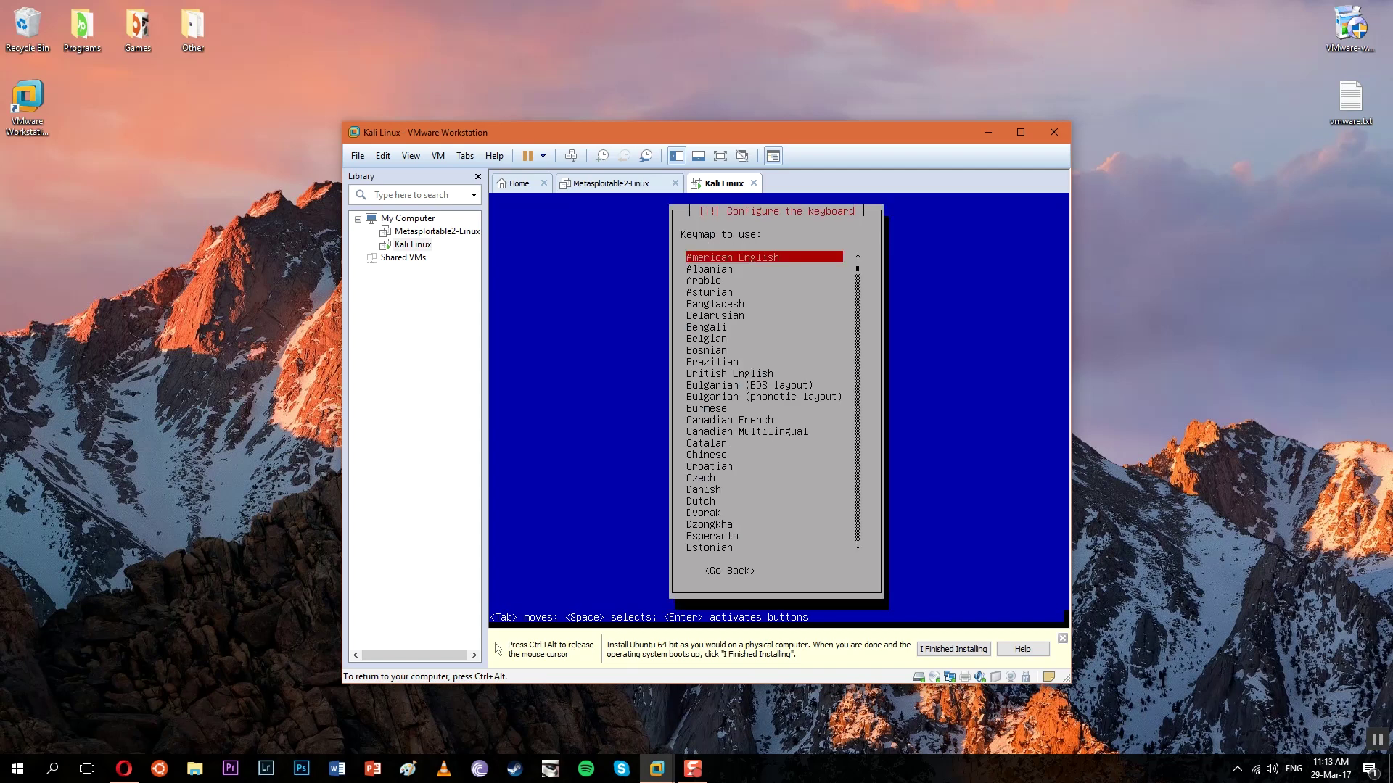
Step: Choose the American English keymap and accept the suggested hostname and domain name in the Kali installer
key(Return)
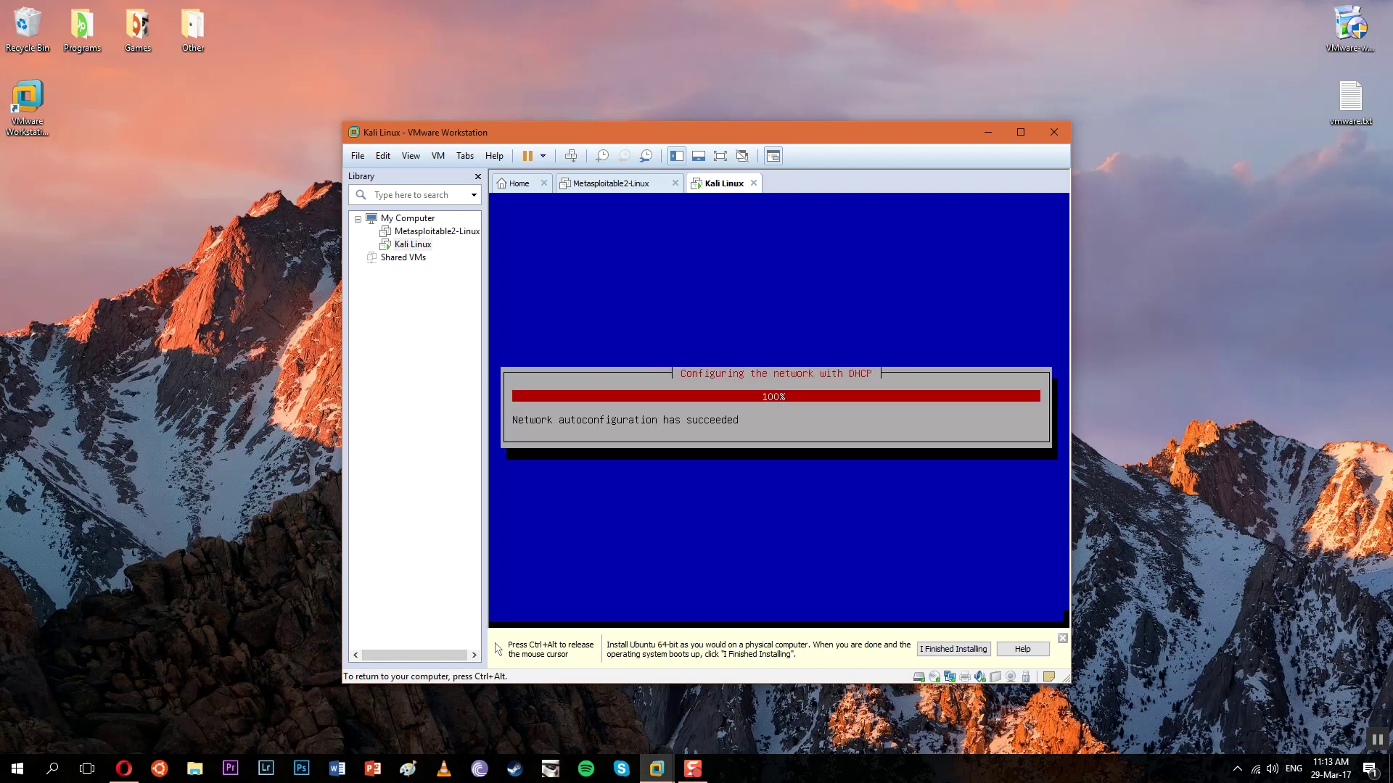
key(Tab)
key(Tab)
key(Return)
key(Tab)
key(Tab)
key(Return)
Step: Enter a password for the root account in the Kali installer and continue
key(Tab)
key(Tab)
key(Tab)
key(Tab)
text(*************)
key(Tab)
key(Tab)
key(Tab)
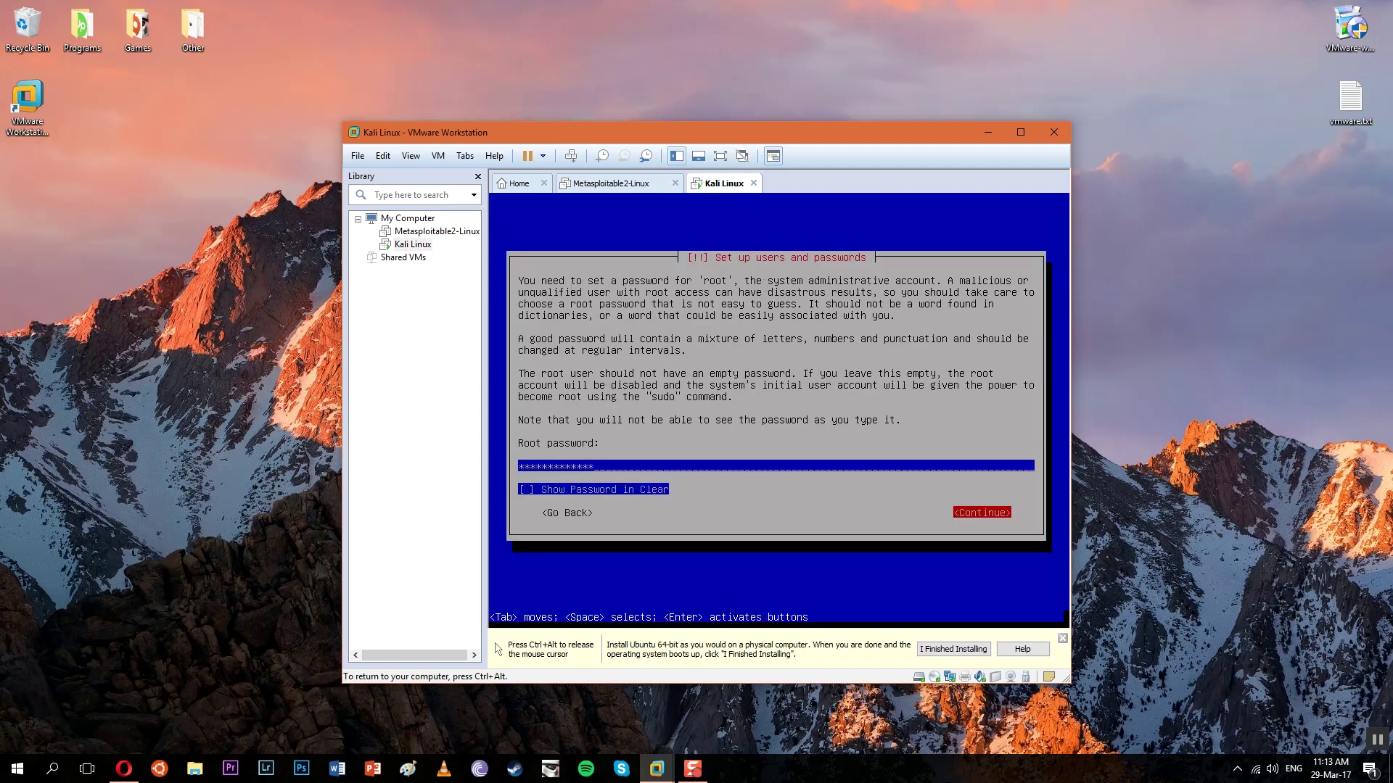
key(Return)
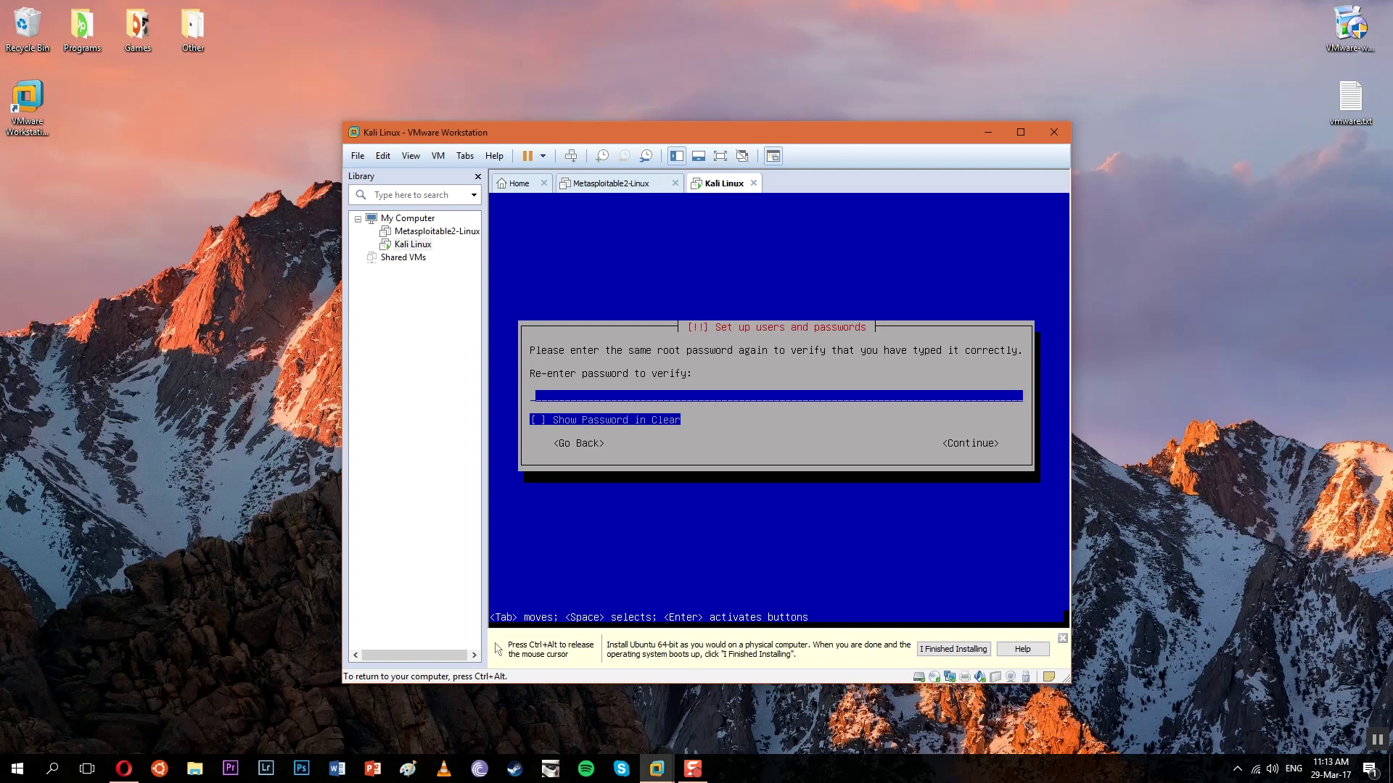
Step: Re-enter the root password to verify it and accept the preselected time zone
text(*************)
key(Tab)
key(Tab)
key(Tab)
key(Return)
key(Return)
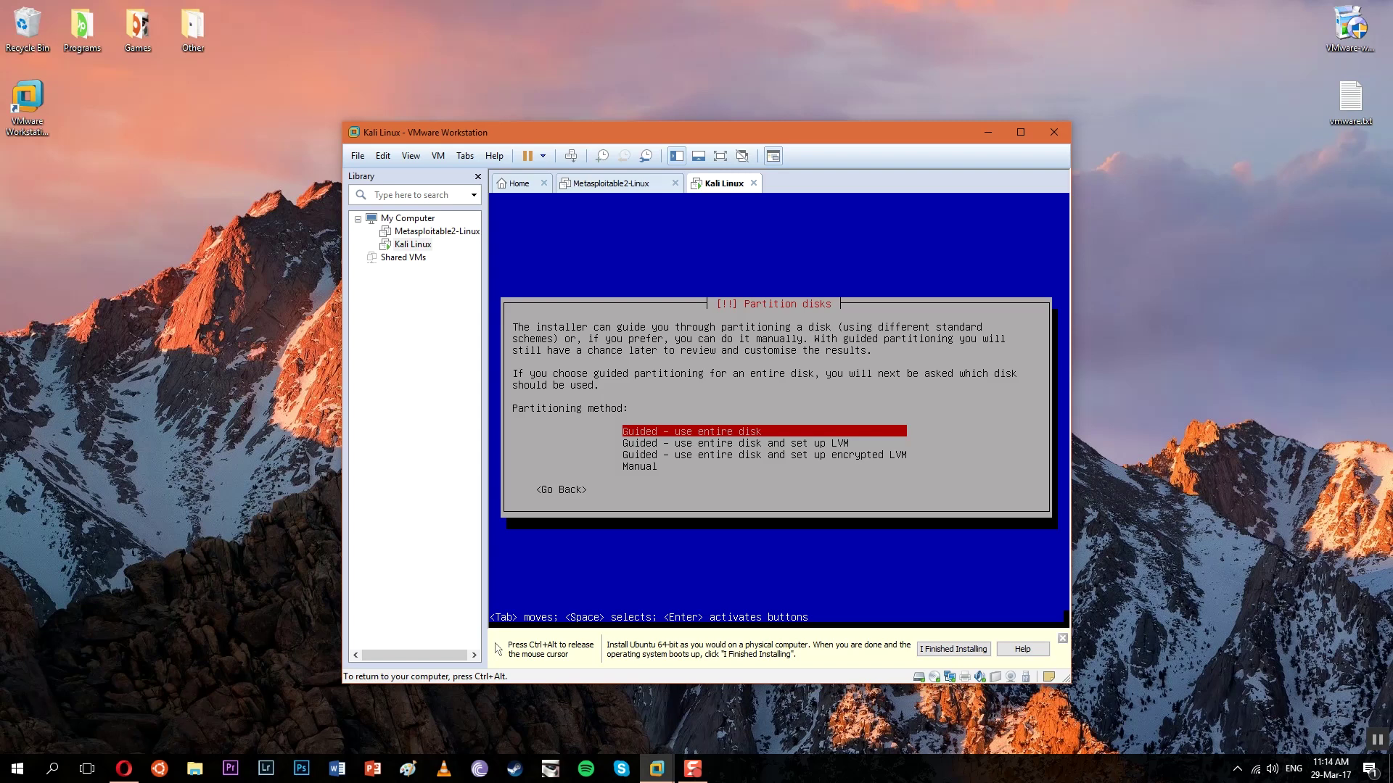
Step: Set up guided partitioning of the entire sda virtual disk with all files in one partition
key(Return)
key(Return)
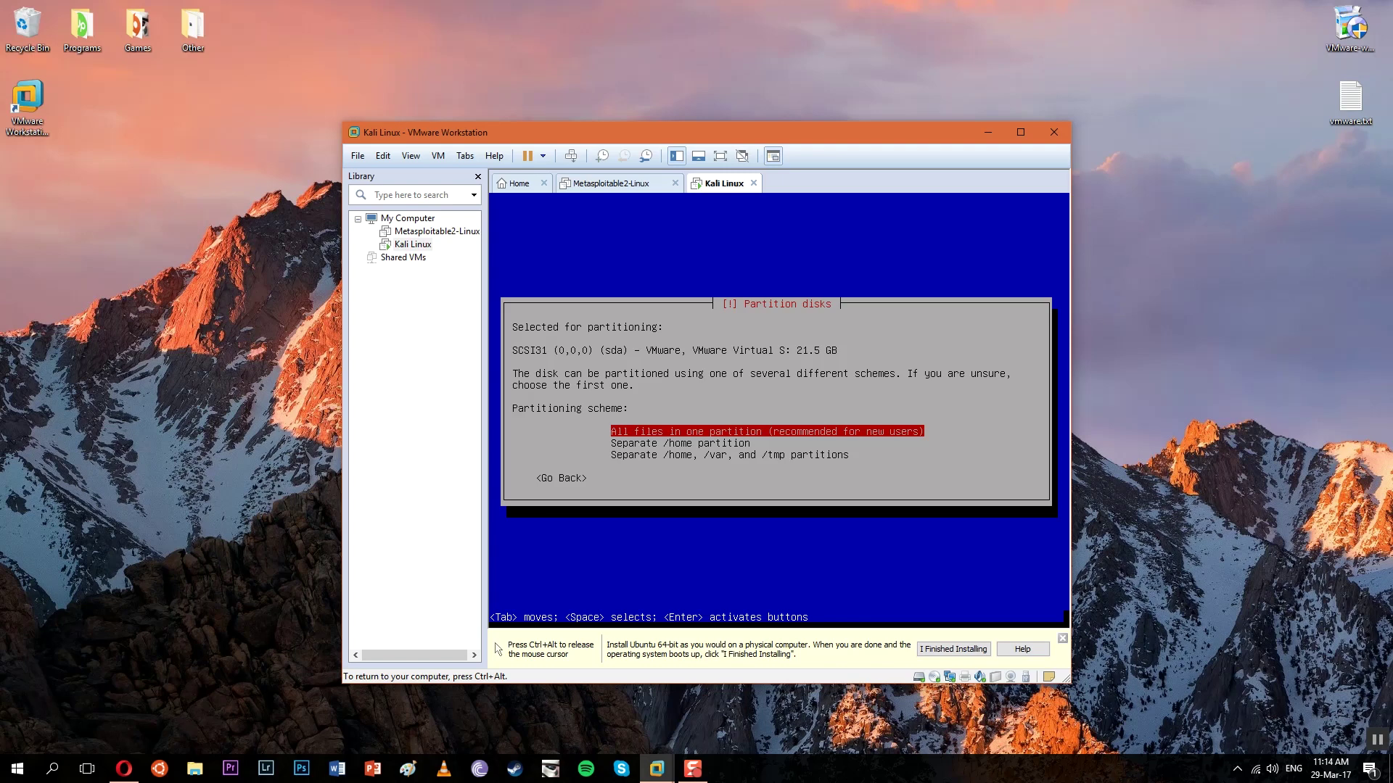
key(Return)
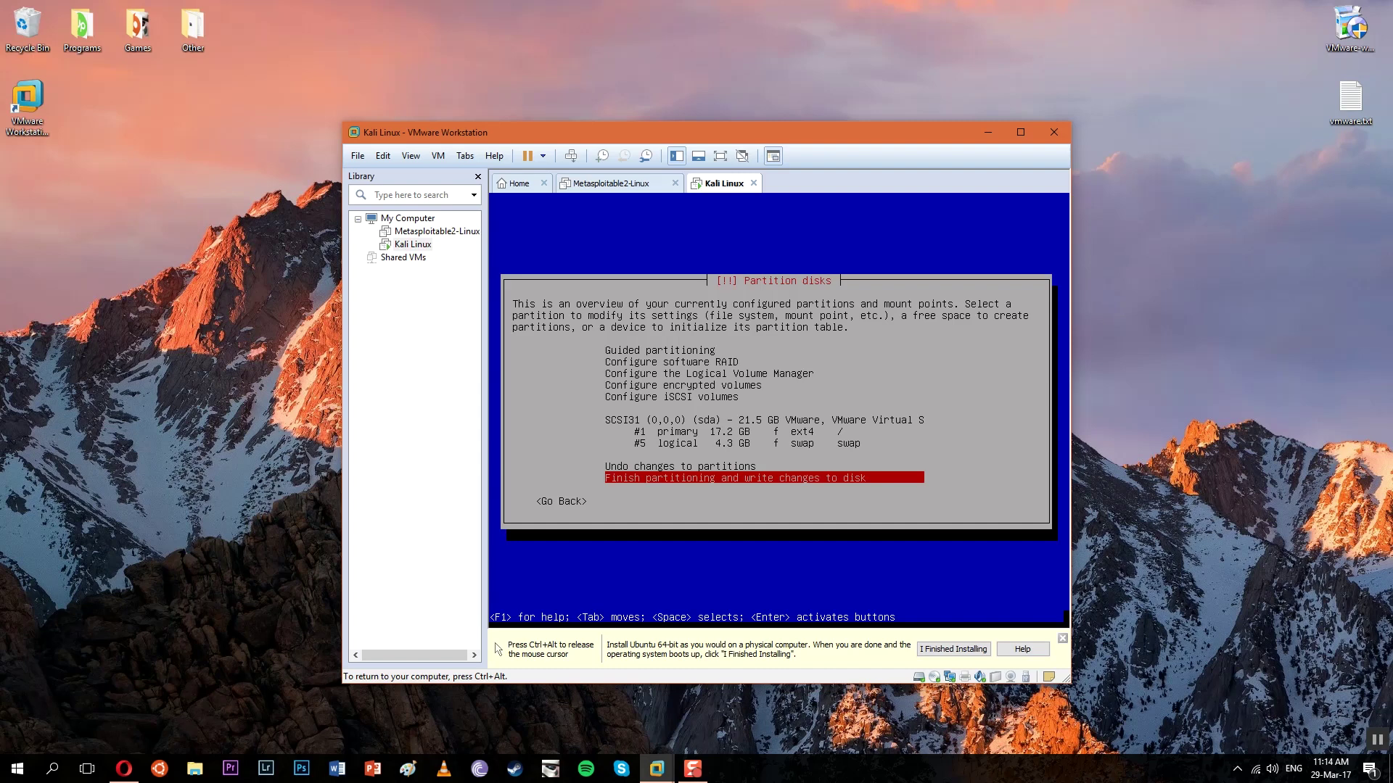
Step: Finish partitioning and confirm writing the changes to the disk
key(Return)
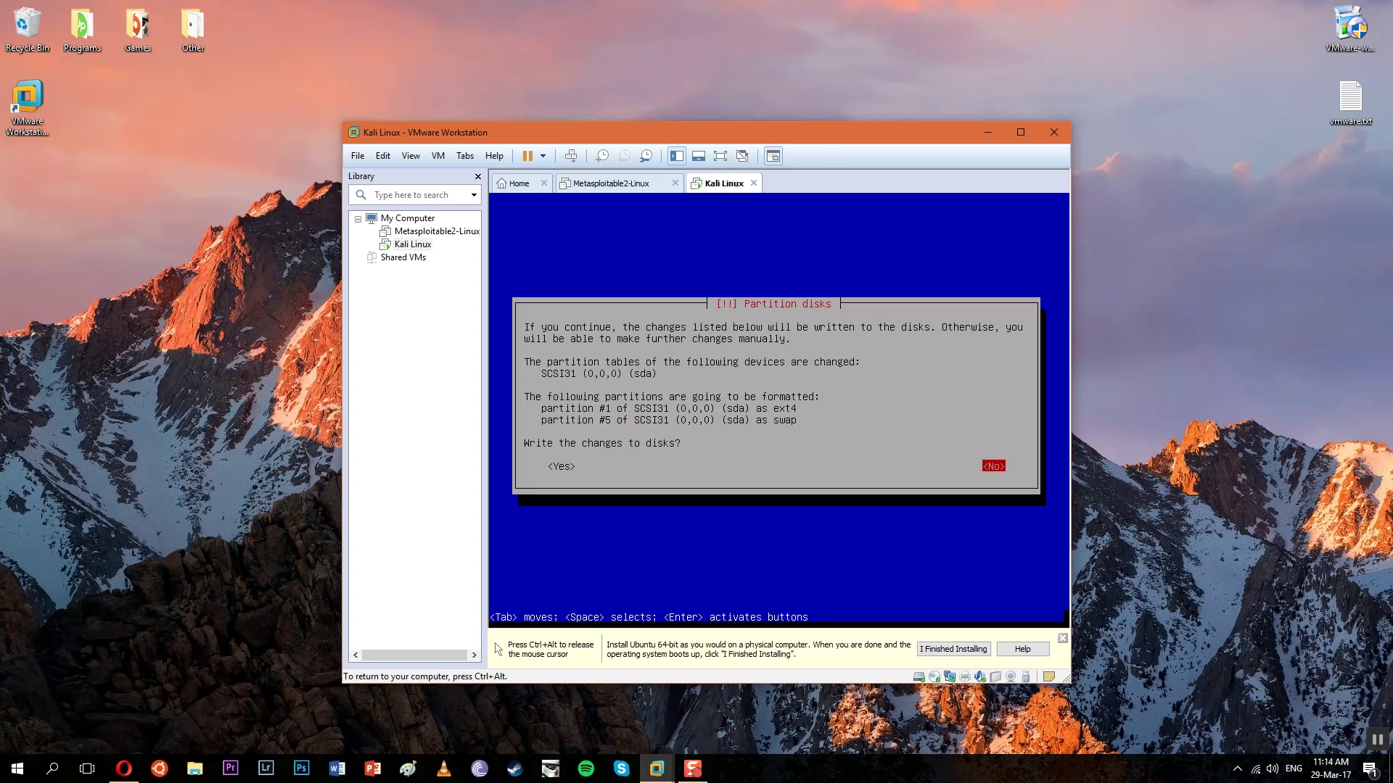
key(Tab)
key(Return)
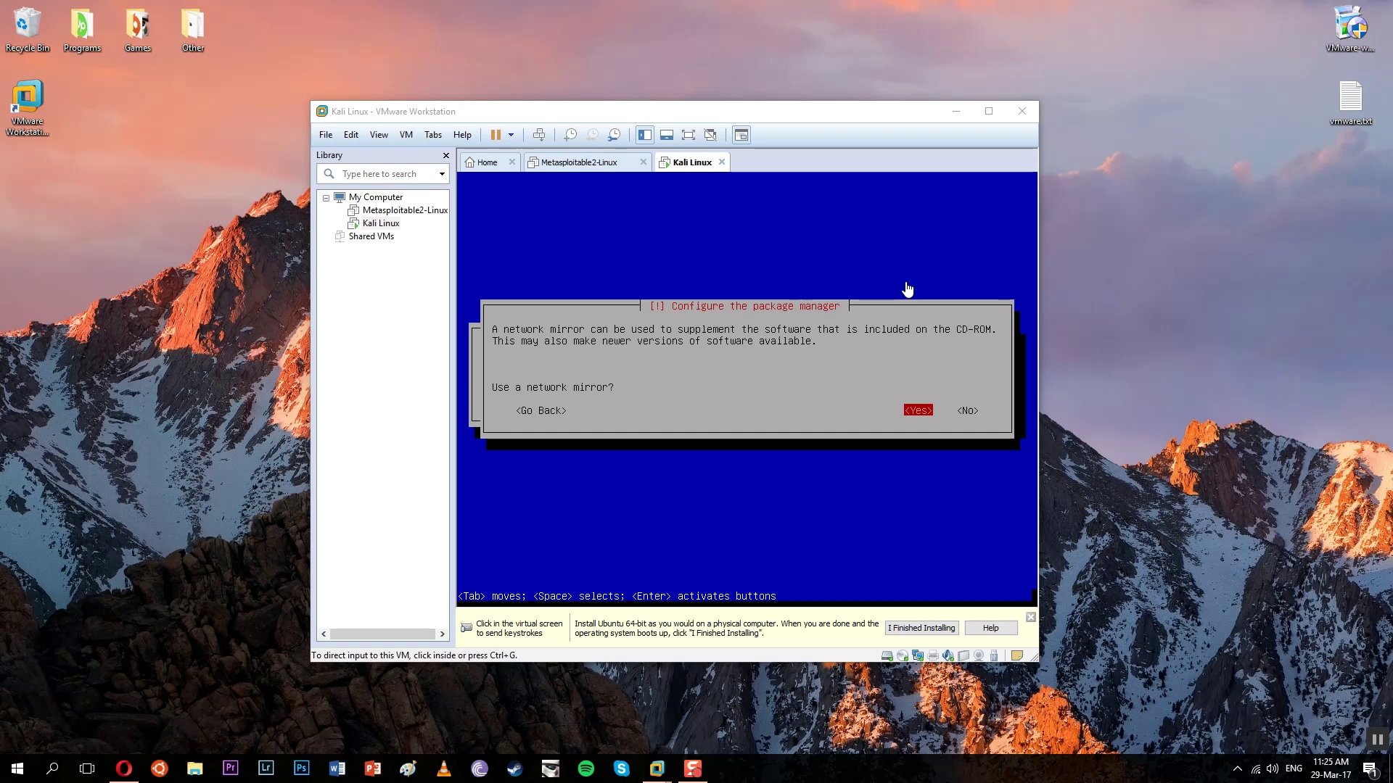
Step: Enable the network mirror for the package manager and leave the HTTP proxy blank
click(906, 289)
key(Return)
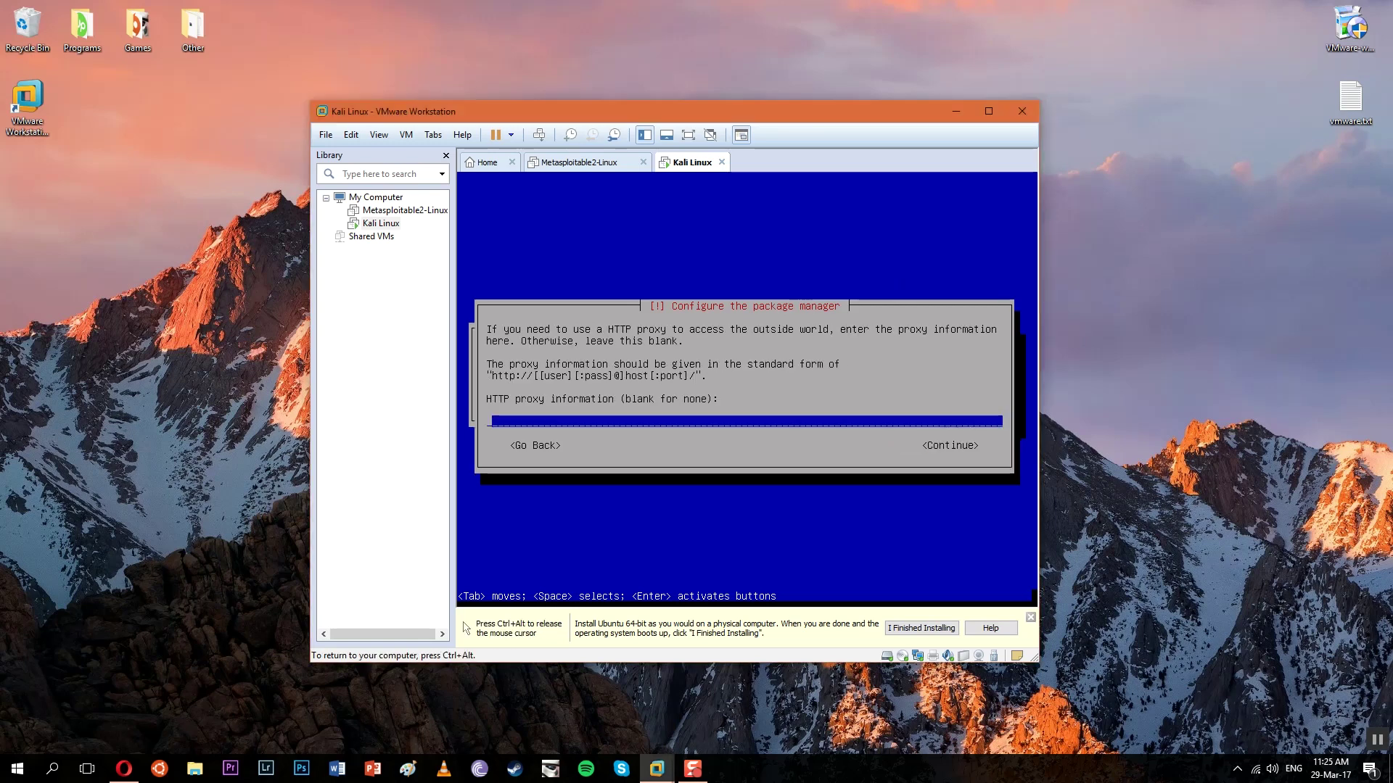
key(Tab)
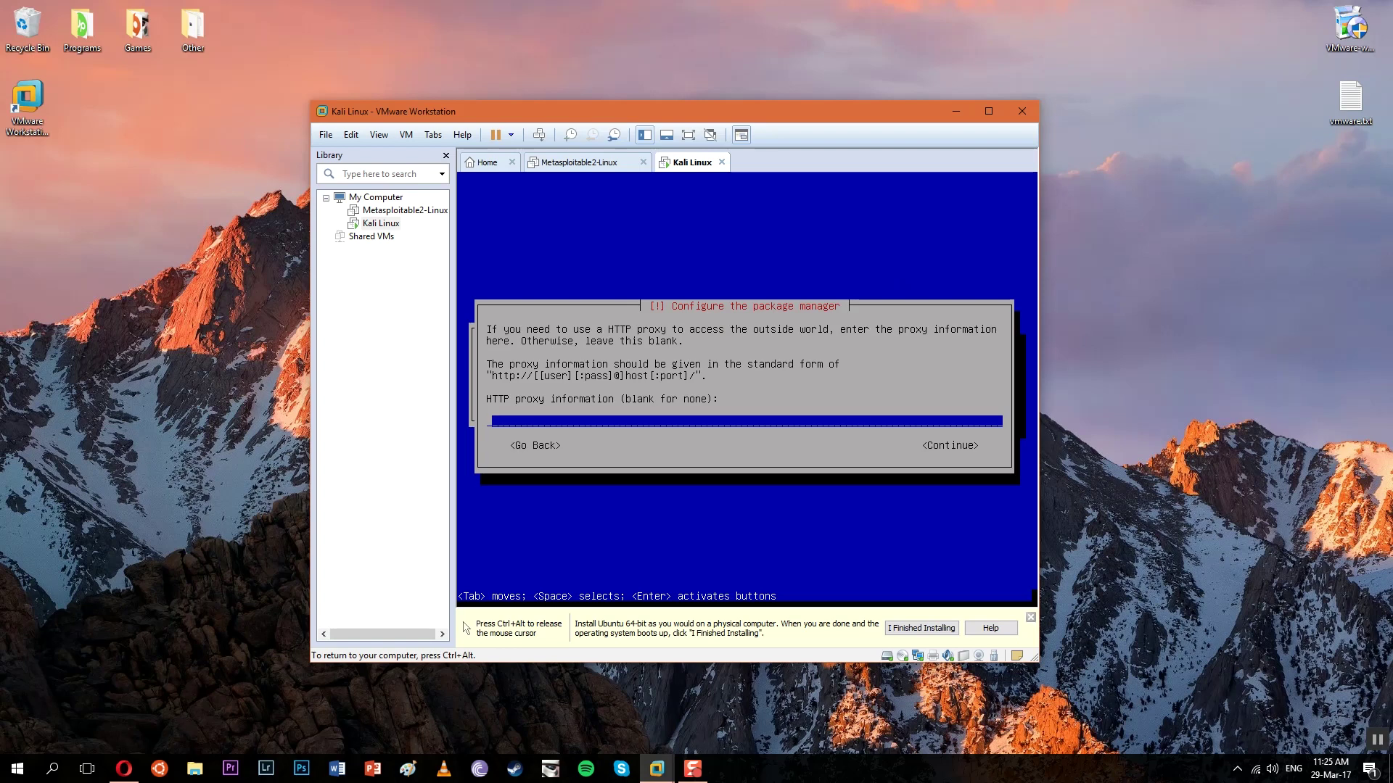
key(Return)
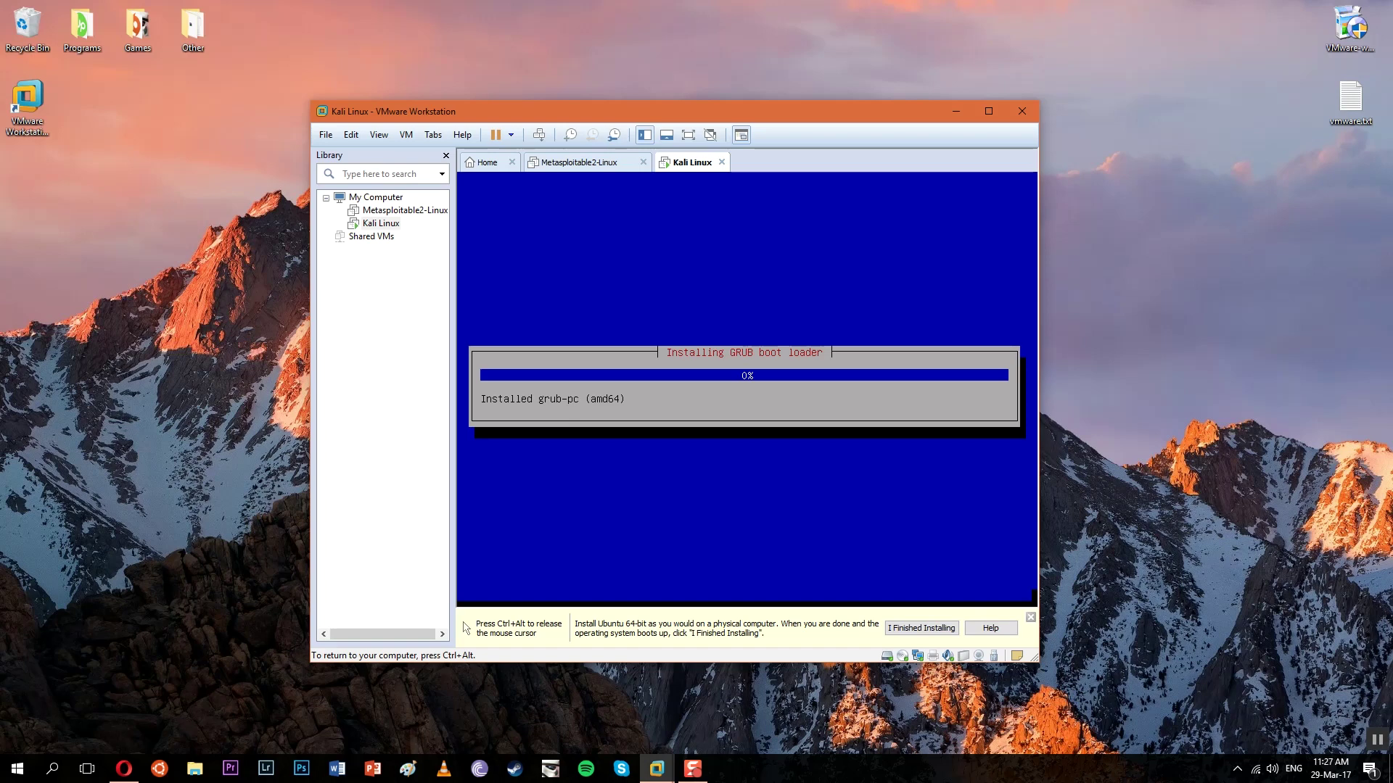
Step: Install the GRUB boot loader and continue past the installation complete notice to finish the Kali installation
key(Return)
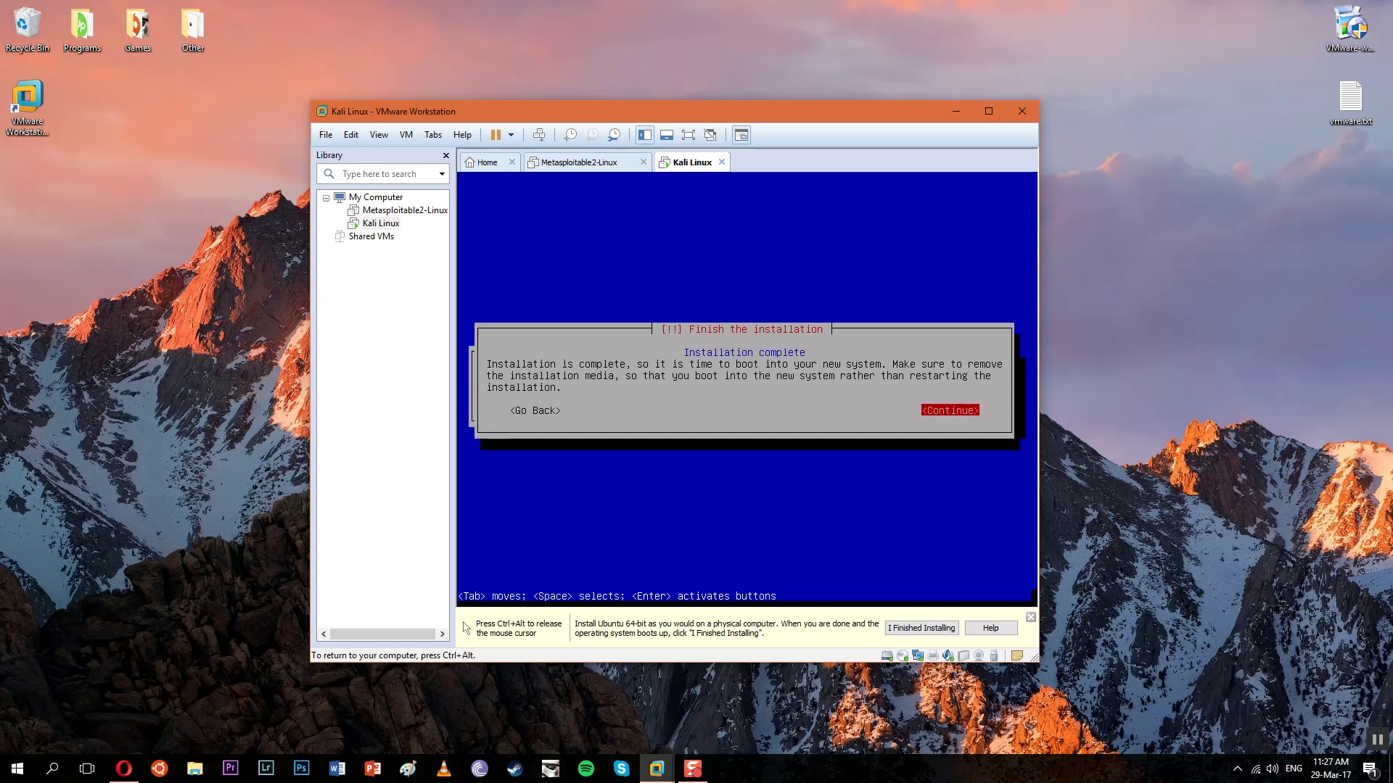
key(Return)
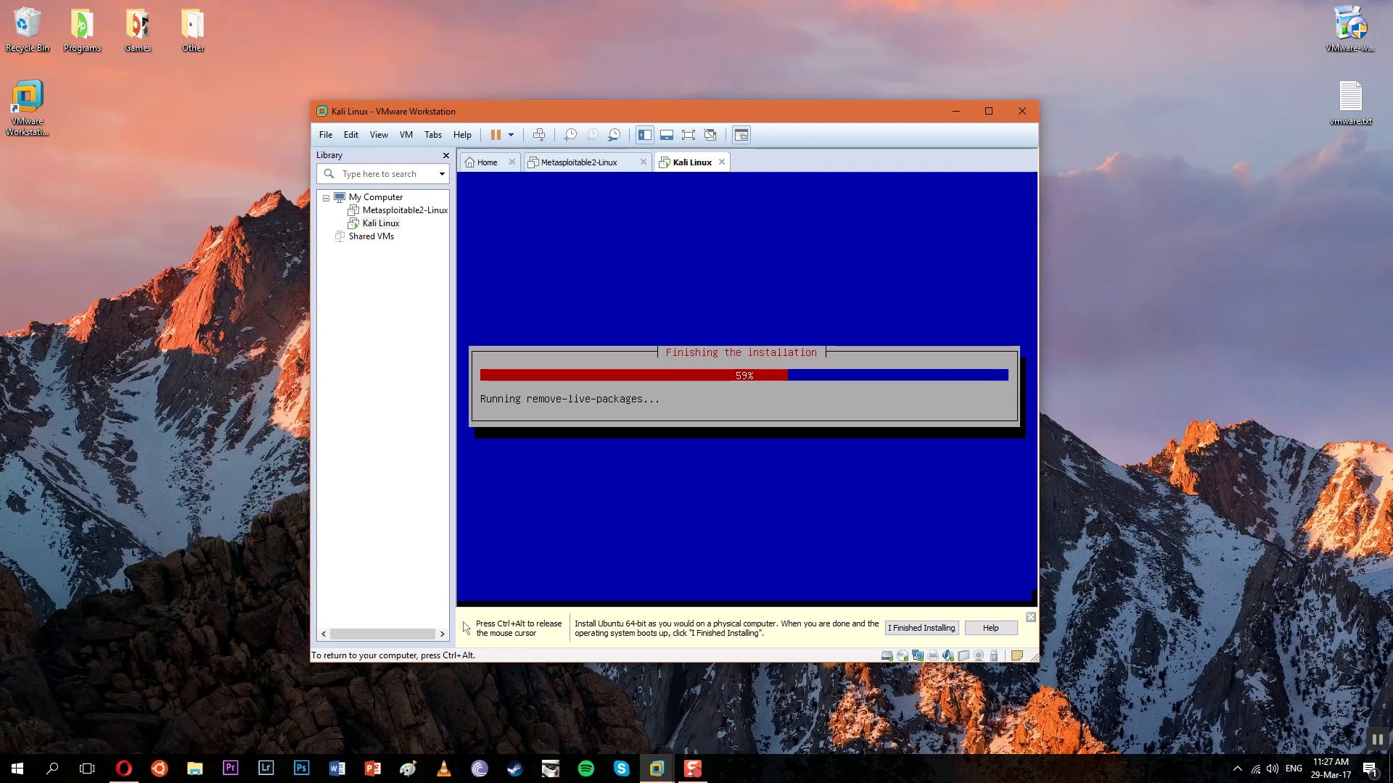
Step: Power on the Metasploitable2-Linux virtual machine and dismiss the removable devices hint
key(ctrl+alt)
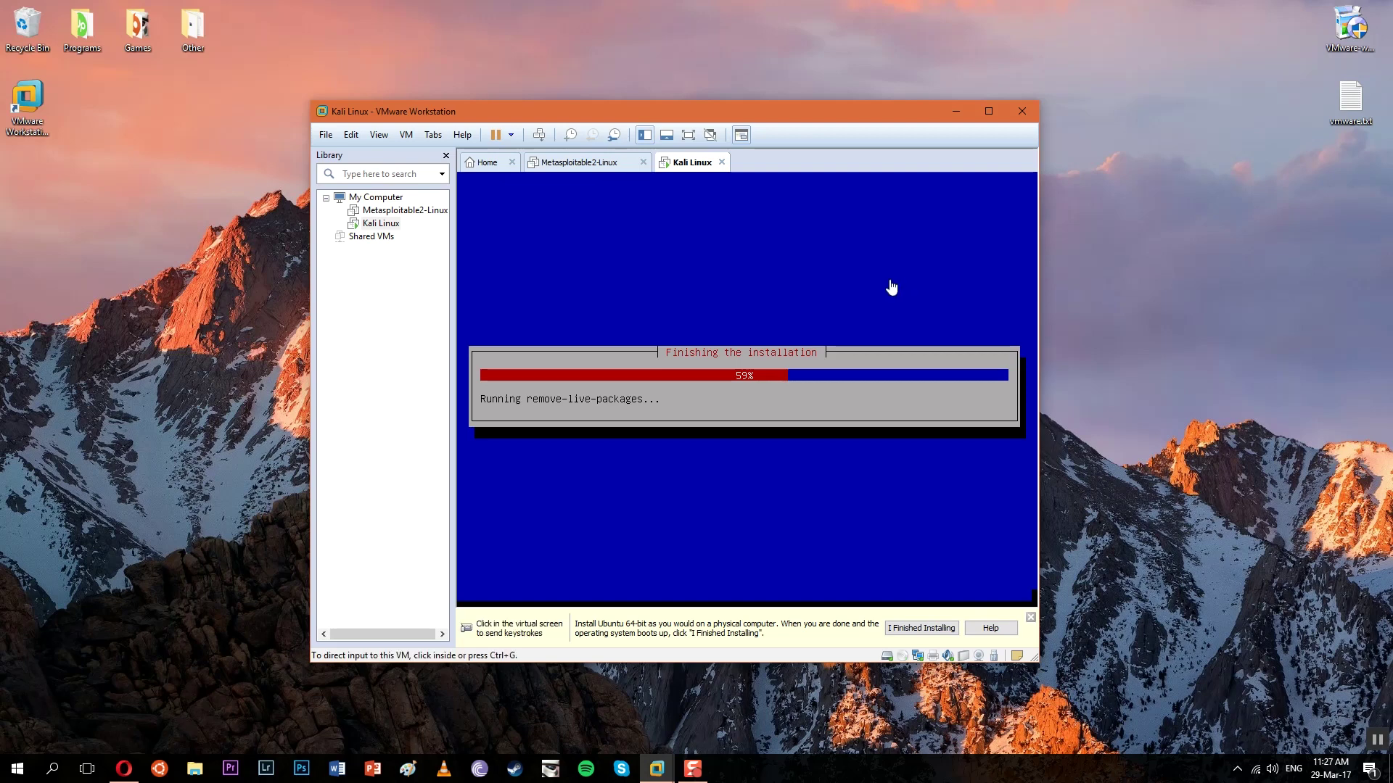
click(602, 164)
click(547, 216)
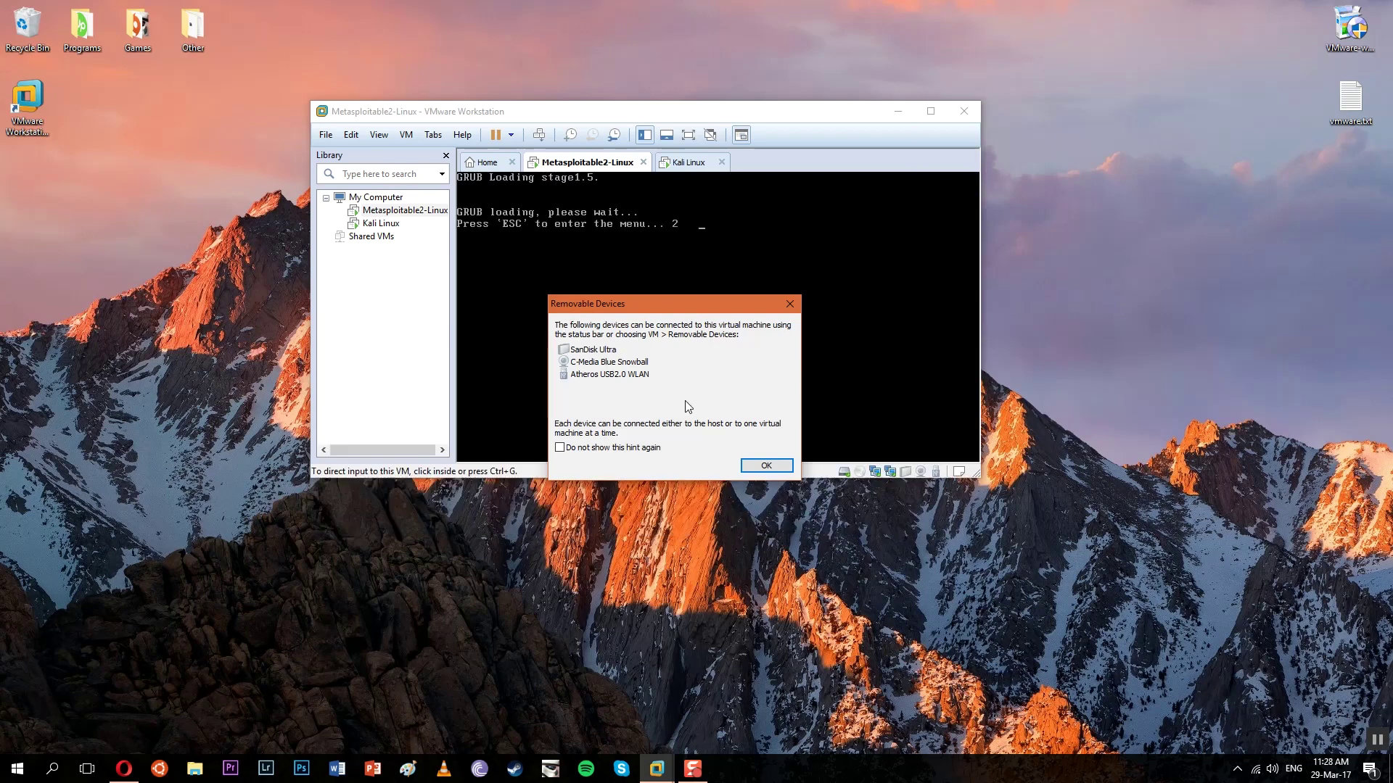
click(762, 463)
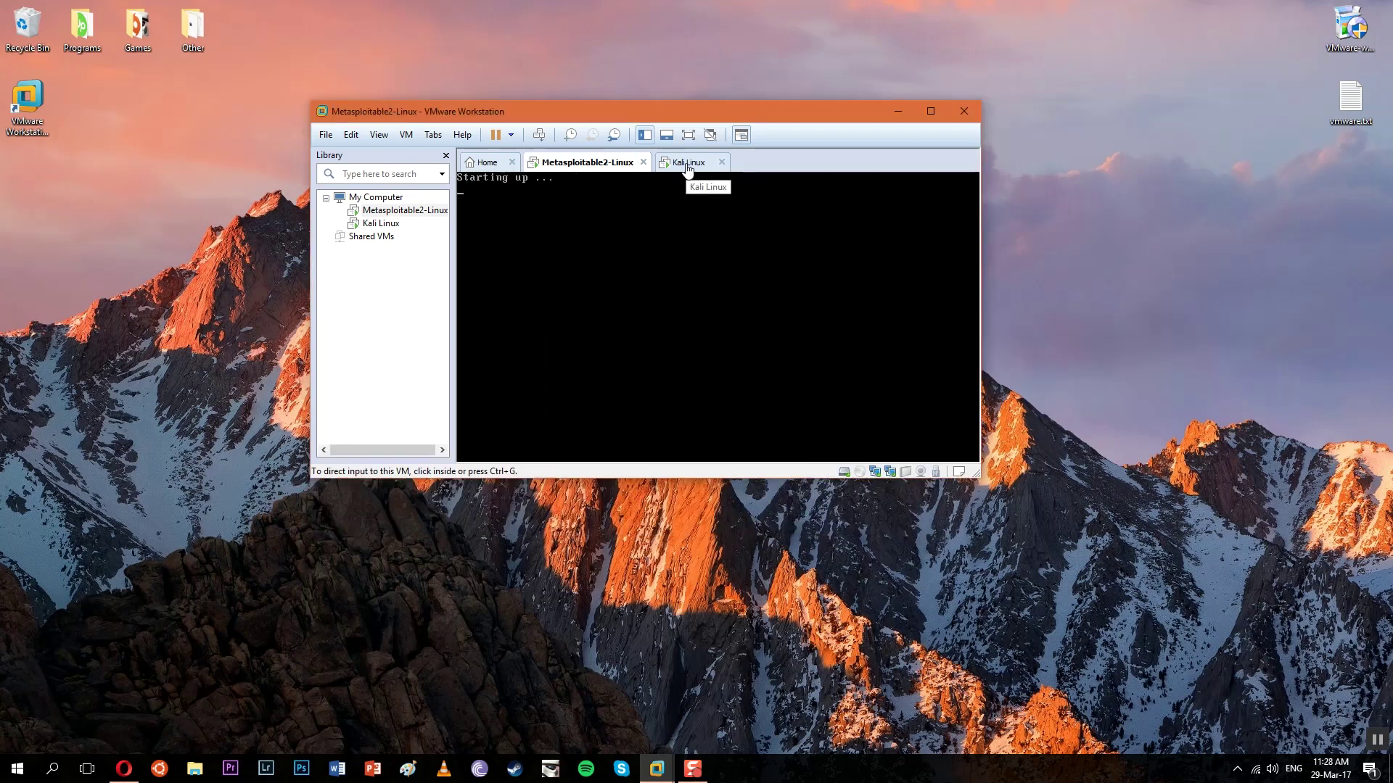
Step: Check the Kali Linux installation's progress and return to the Metasploitable2-Linux machine while it boots
click(688, 164)
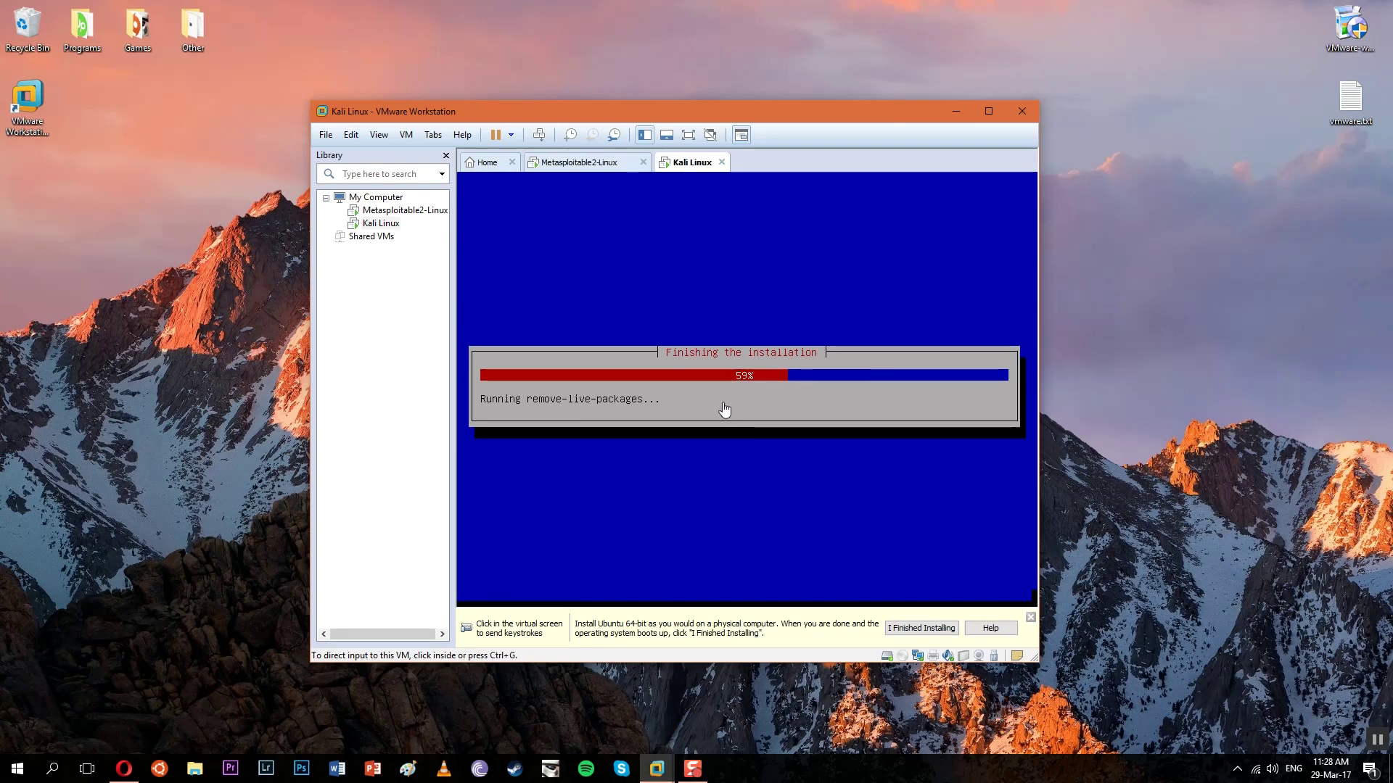
click(576, 164)
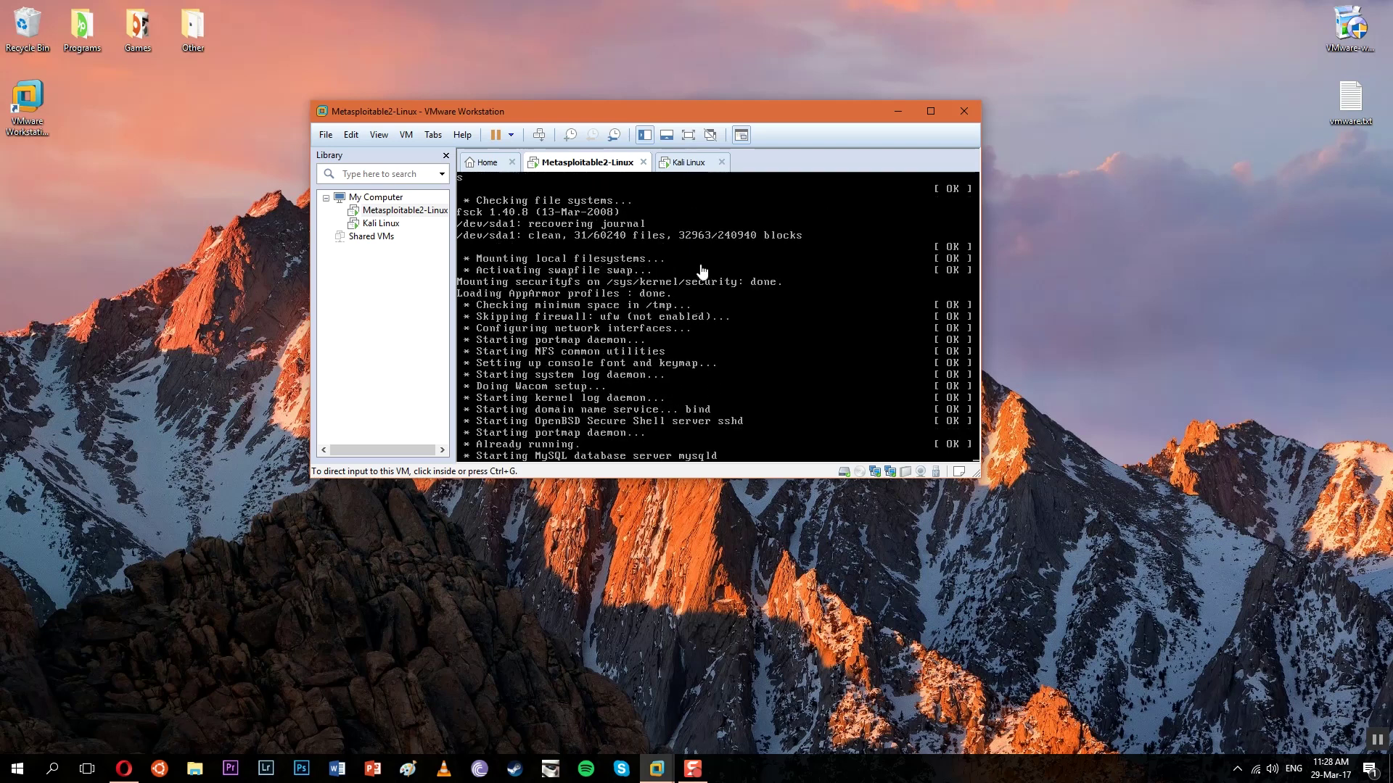
click(666, 161)
click(582, 164)
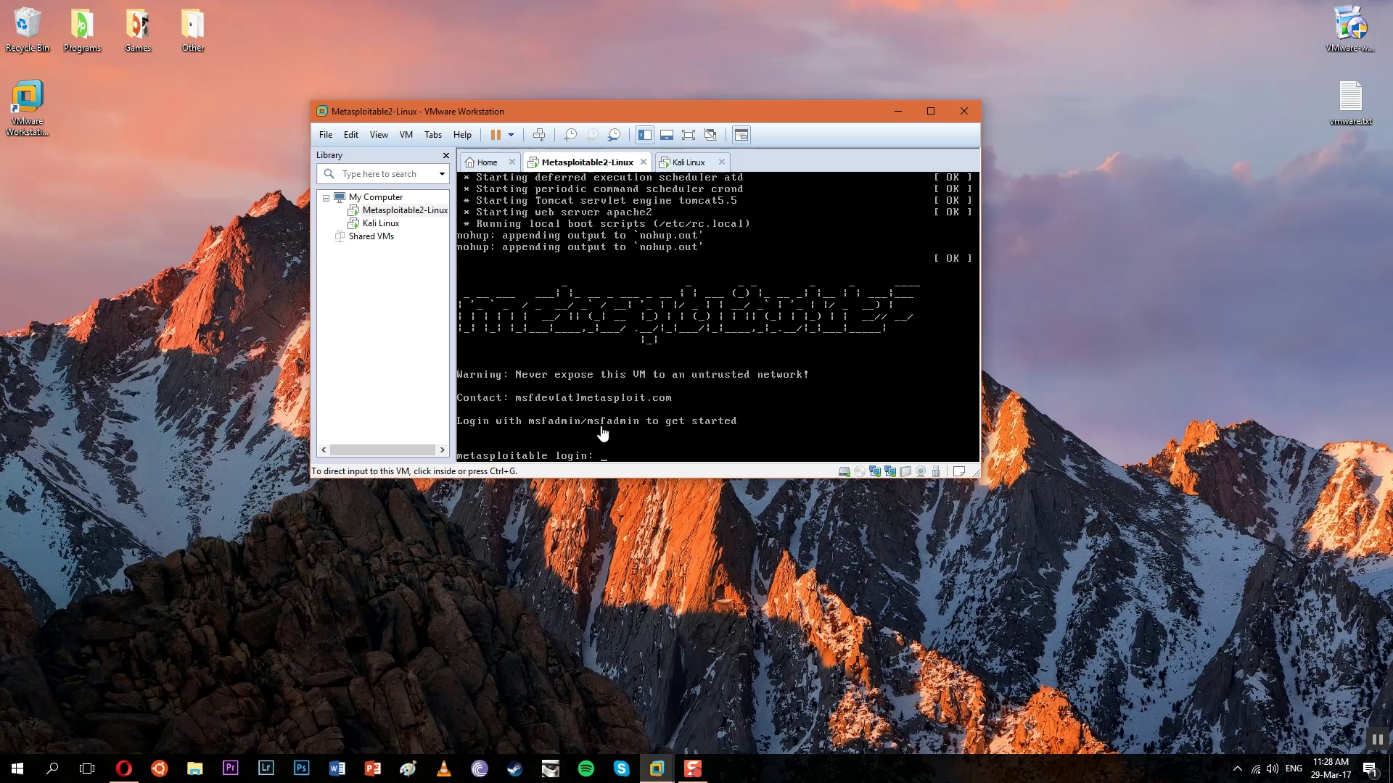
Step: Log in to Metasploitable2 with the default account name and enter the account password
click(623, 451)
text(msfadmi)
text(n)
key(Return)
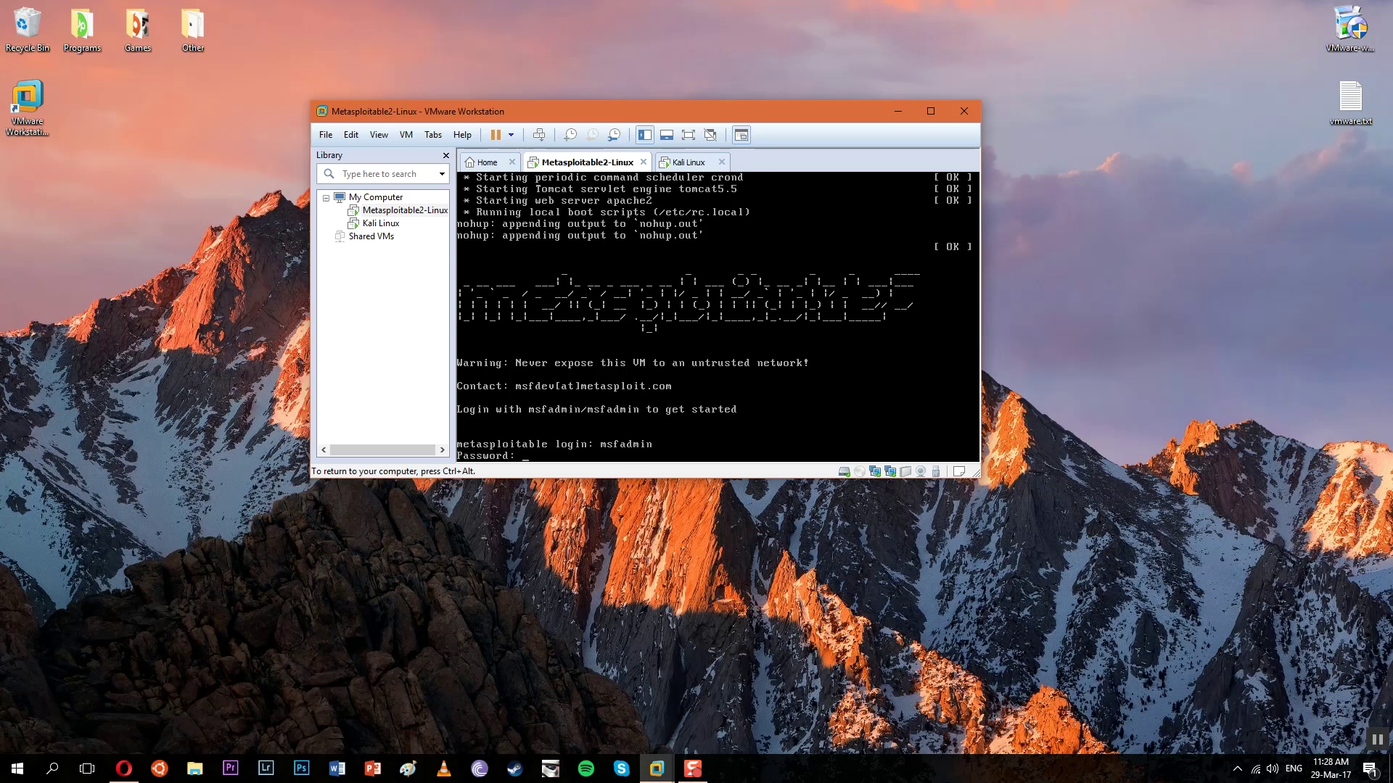
key(Return)
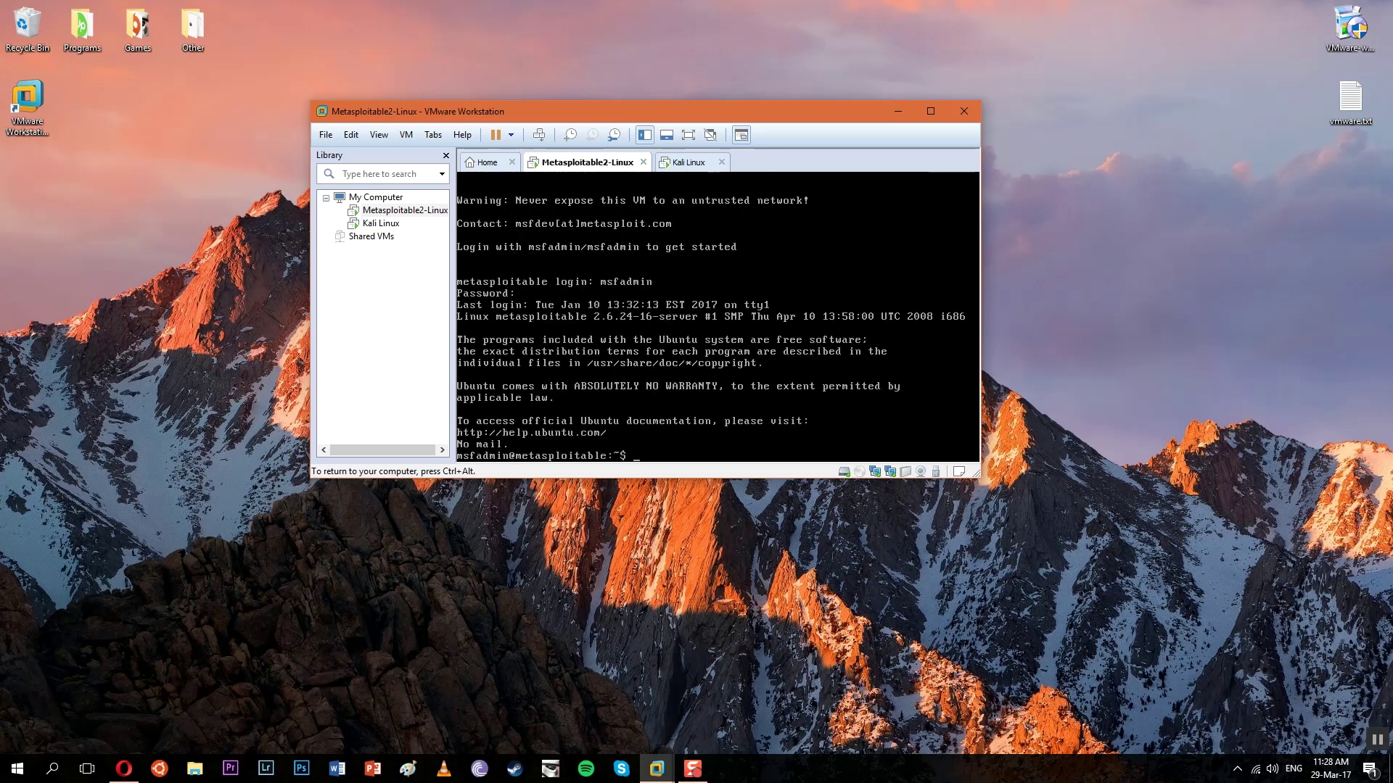
Step: Run the id command in Metasploitable2 to list the logged-in account's user and group IDs
text(id)
key(Return)
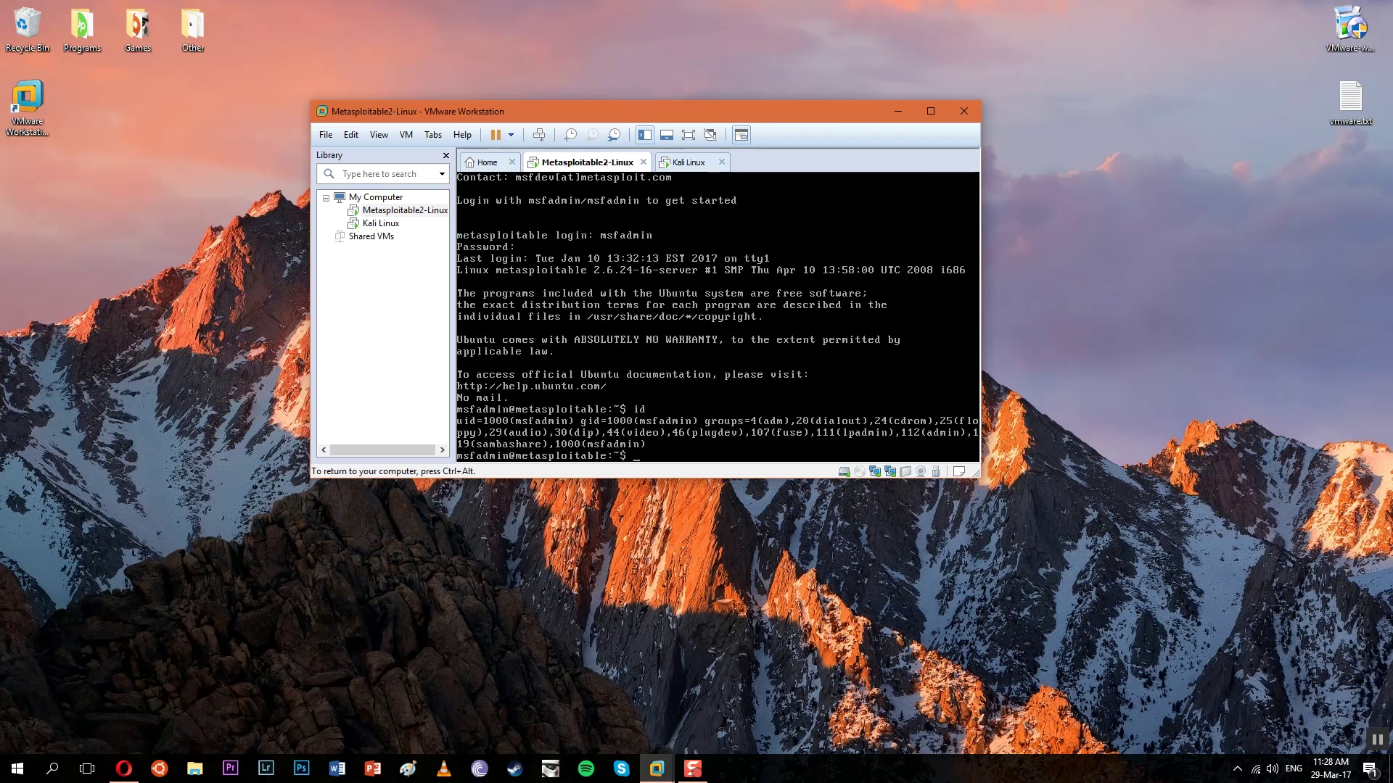
key(ctrl+alt)
Step: Return to the Kali Linux virtual machine and boot the Kali GNU/Linux entry from the GRUB menu
click(669, 163)
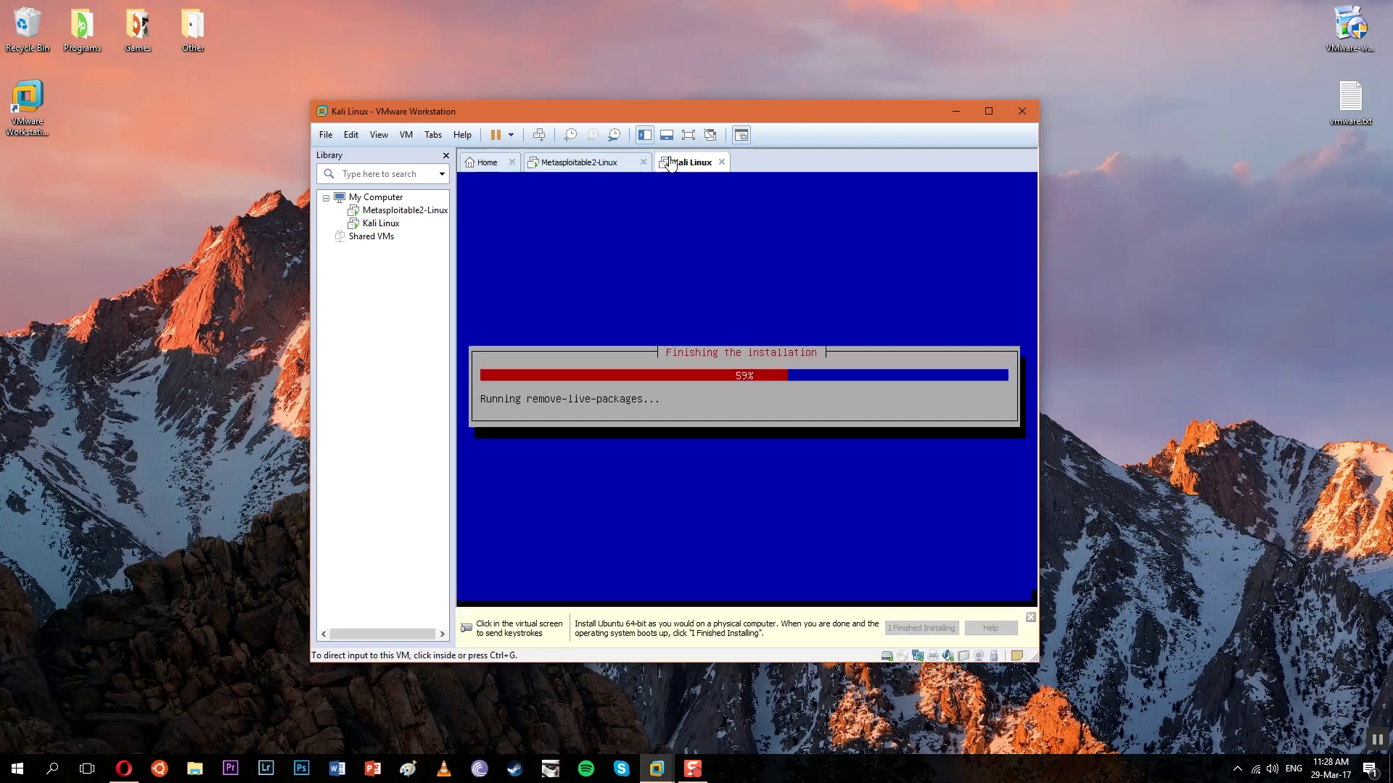
click(720, 325)
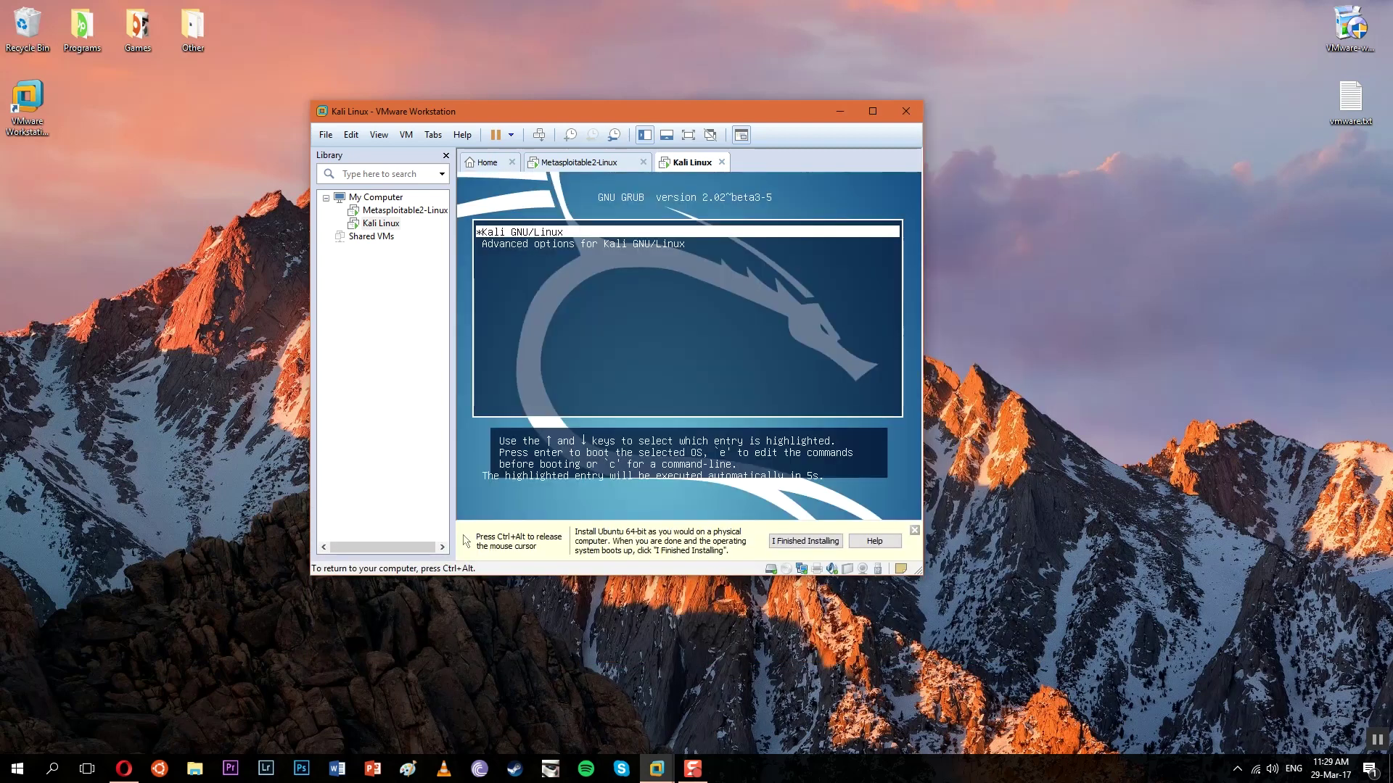
key(Return)
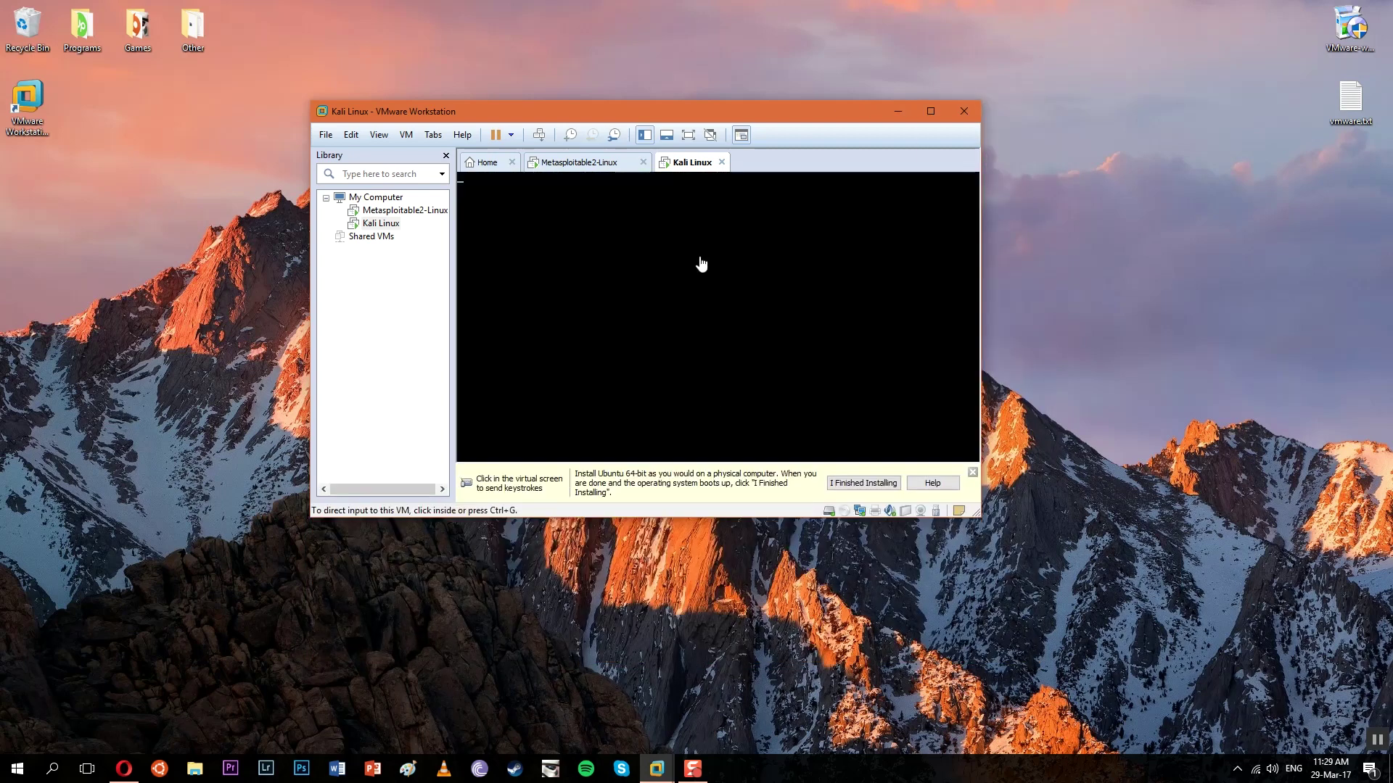
drag(633, 110, 668, 126)
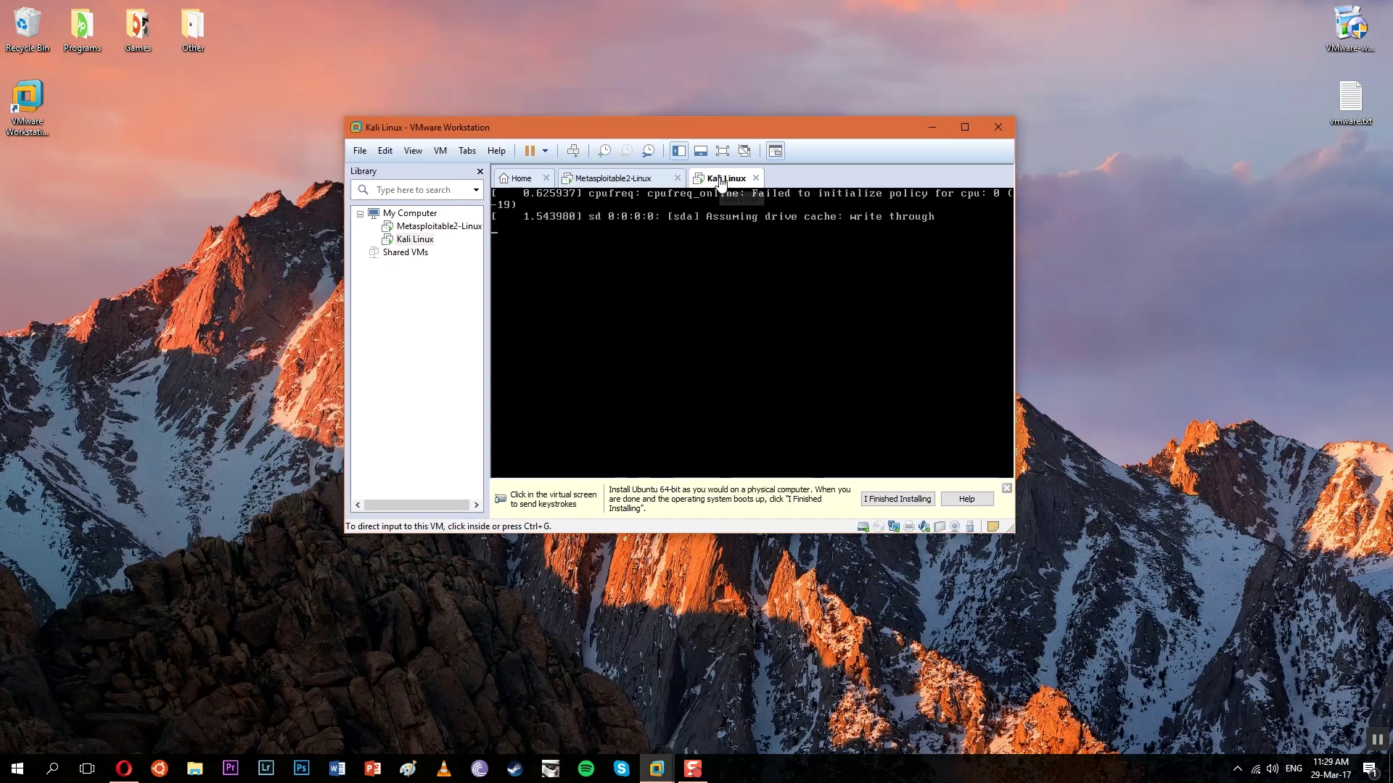